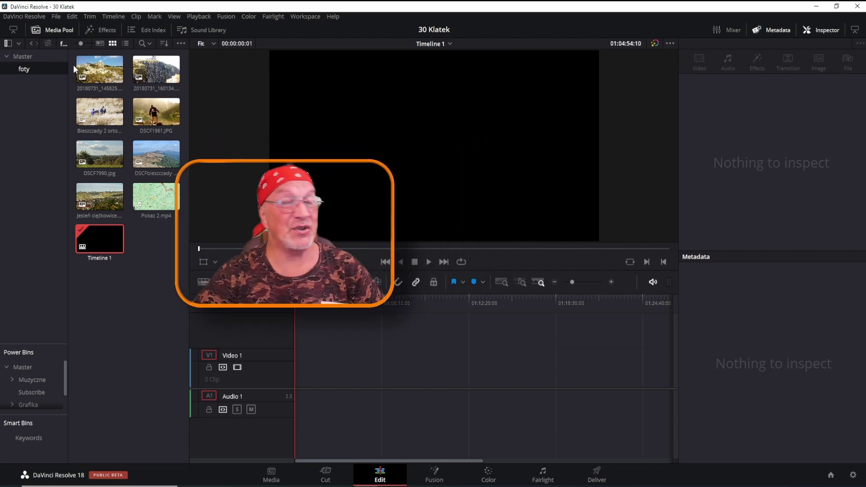
# - Place all eight photos from the foty bin onto the timeline
pyautogui.moveTo(73, 67); pyautogui.dragTo(155, 196)
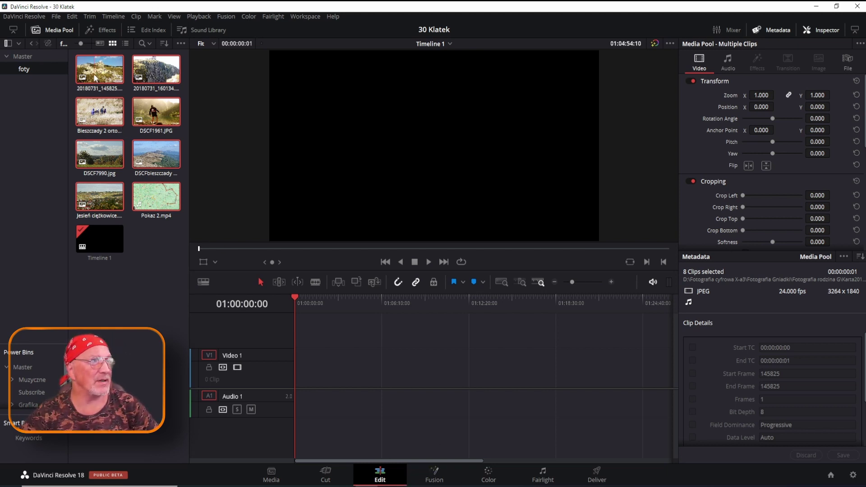
pyautogui.moveTo(96, 78); pyautogui.dragTo(356, 364)
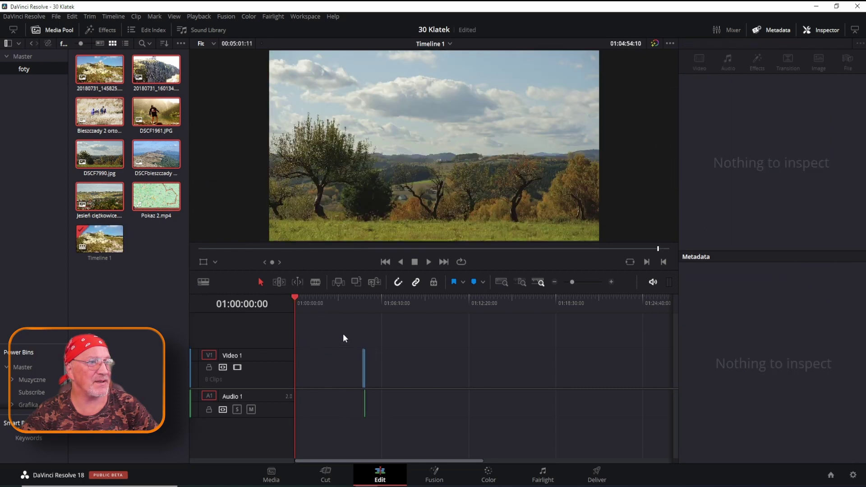
pyautogui.click(364, 310)
pyautogui.scroll(5, 362, 308)
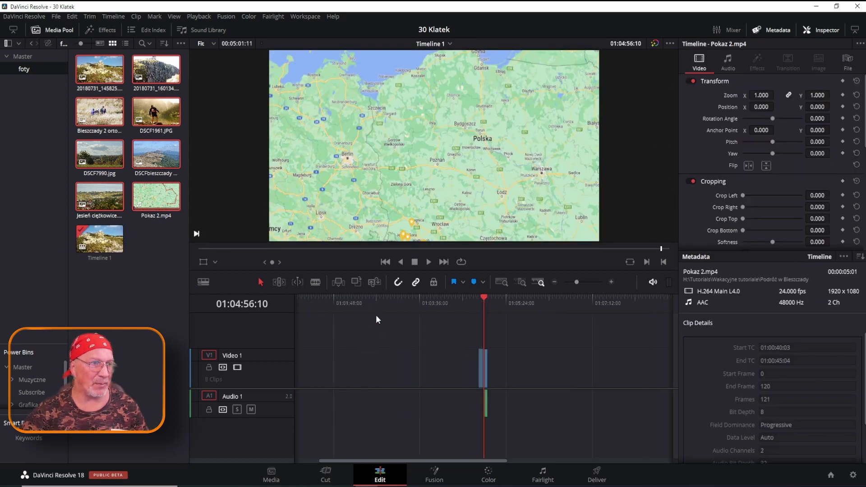
pyautogui.scroll(2, 510, 338)
pyautogui.scroll(1, 498, 342)
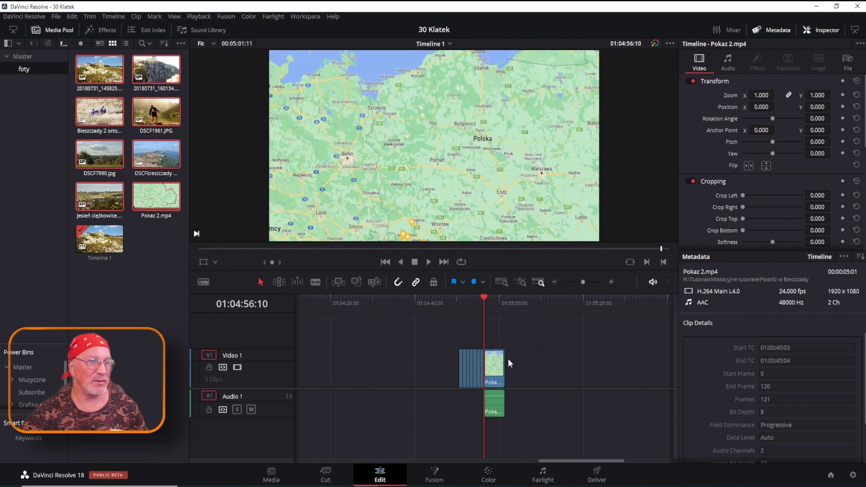
# - Play the photos back from the first one, then delete every clip from the timeline
pyautogui.click(458, 305)
pyautogui.press('space')
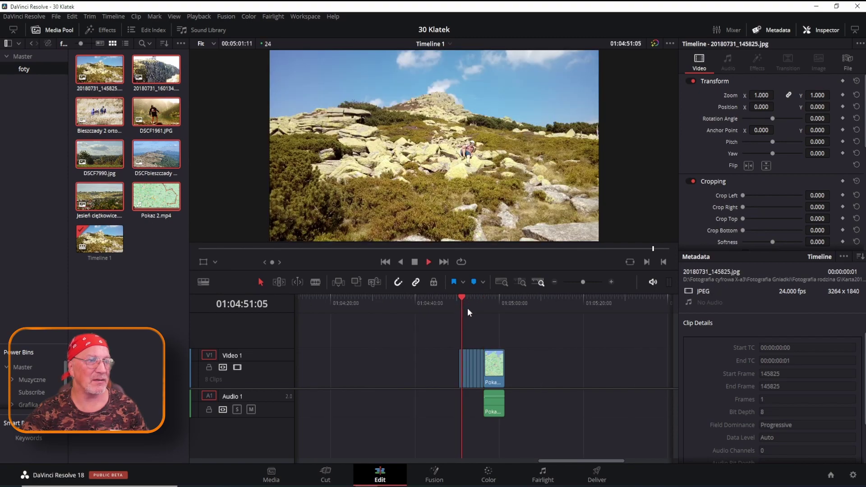
pyautogui.press('space')
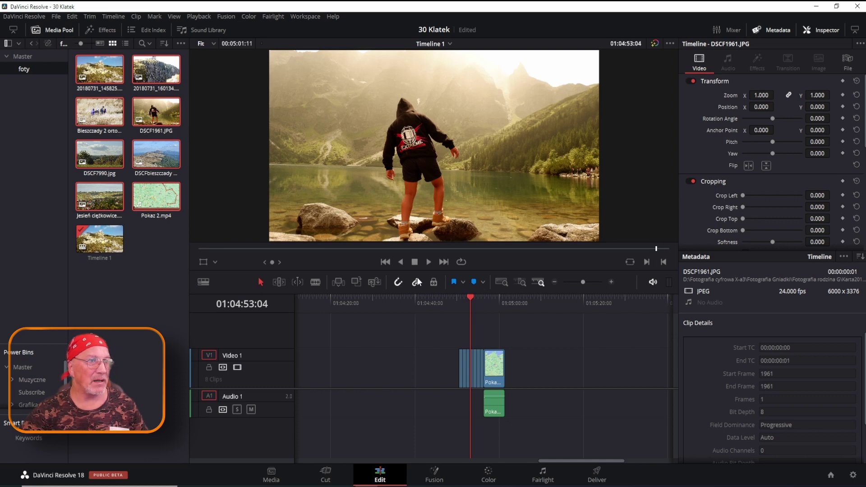
pyautogui.moveTo(530, 411); pyautogui.dragTo(449, 352)
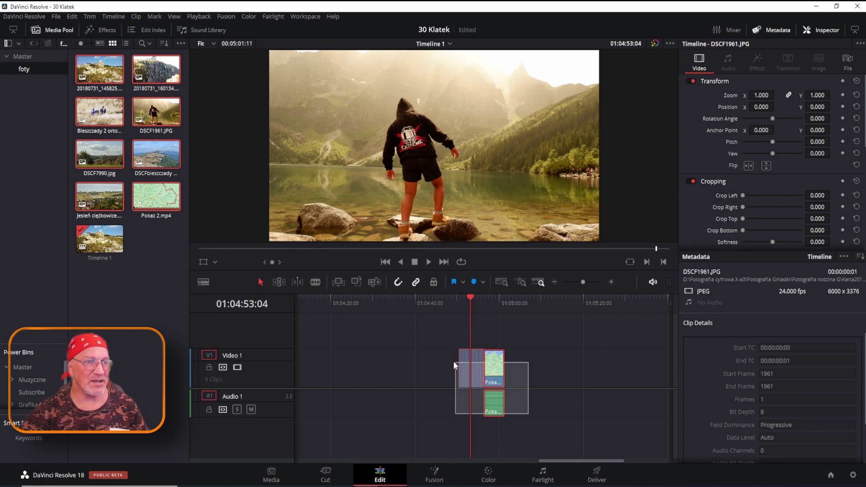
pyautogui.press('Delete')
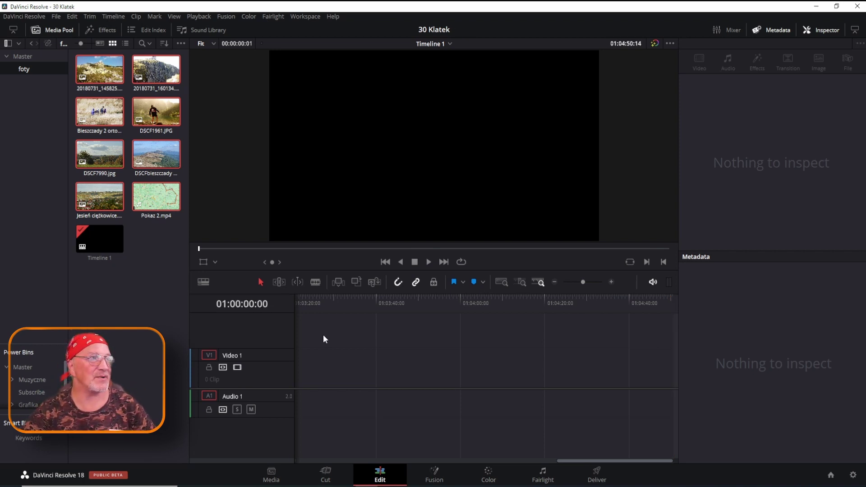
# - In Editing preferences, make stills 5 seconds and transitions 6 frames, and save
pyautogui.click(19, 15)
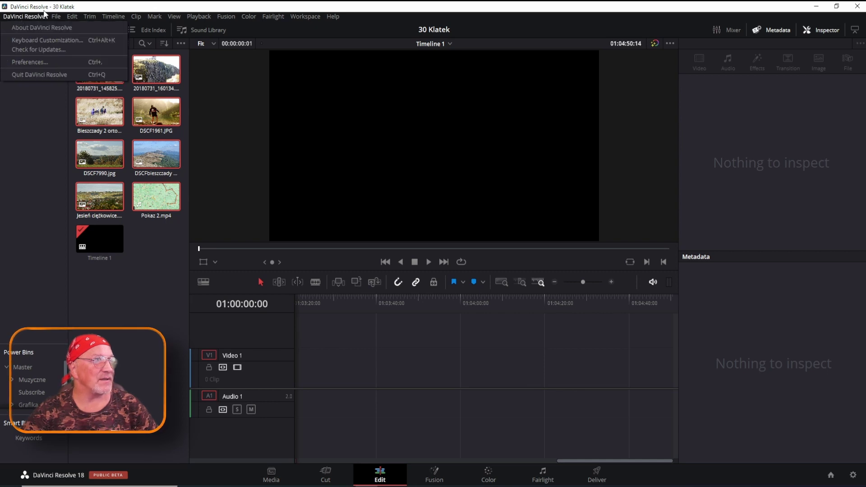
pyautogui.click(33, 60)
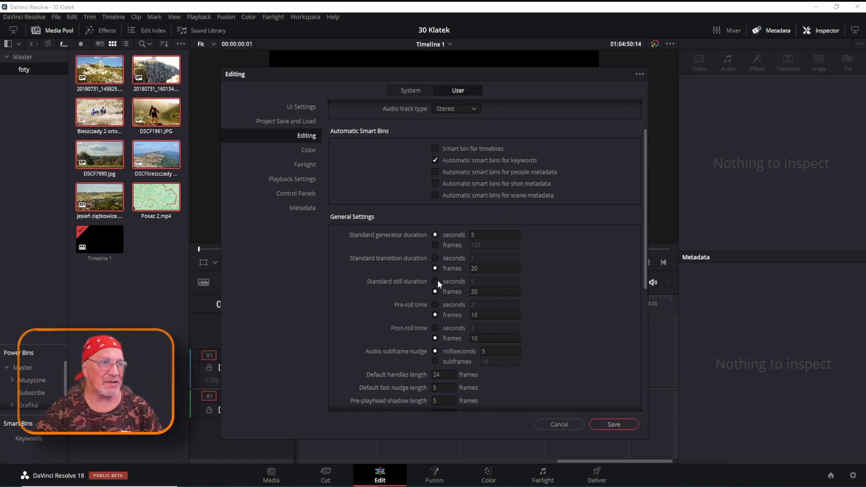
pyautogui.click(435, 281)
pyautogui.click(470, 282)
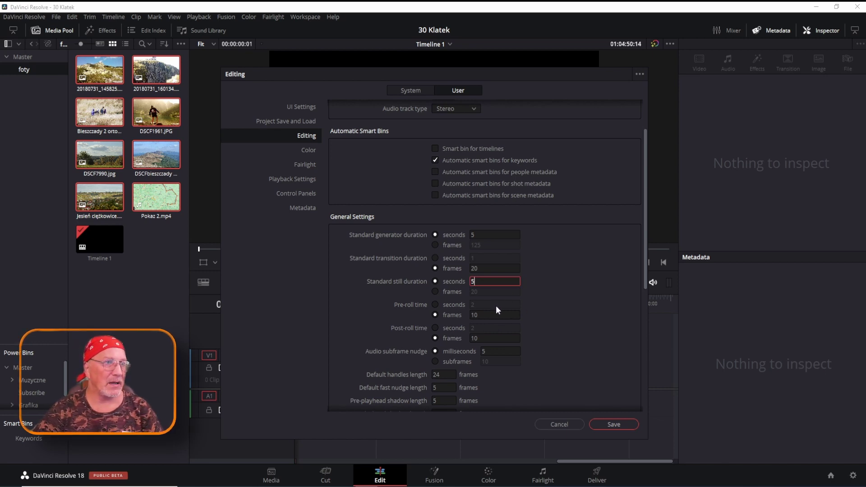
pyautogui.press('Return')
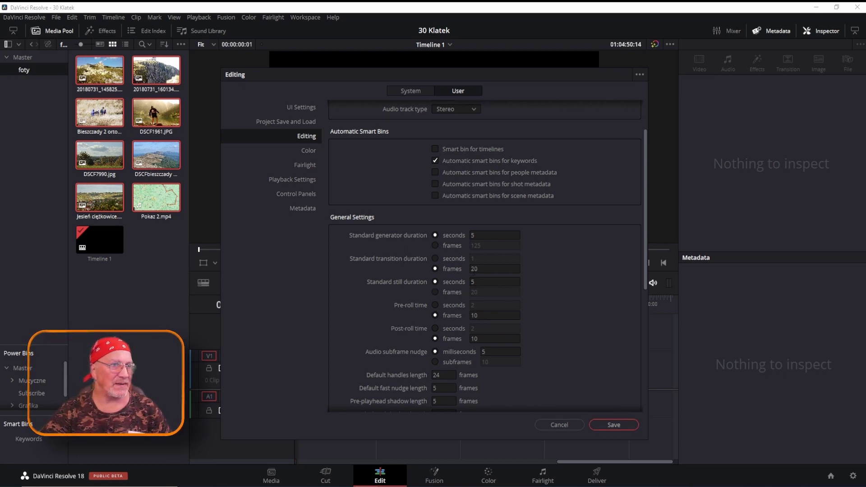
pyautogui.doubleClick(472, 269)
pyautogui.write('6')
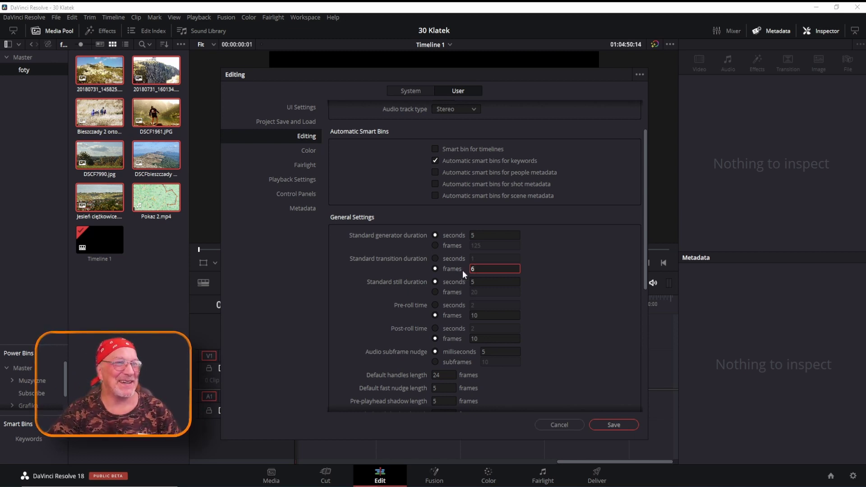
pyautogui.click(617, 426)
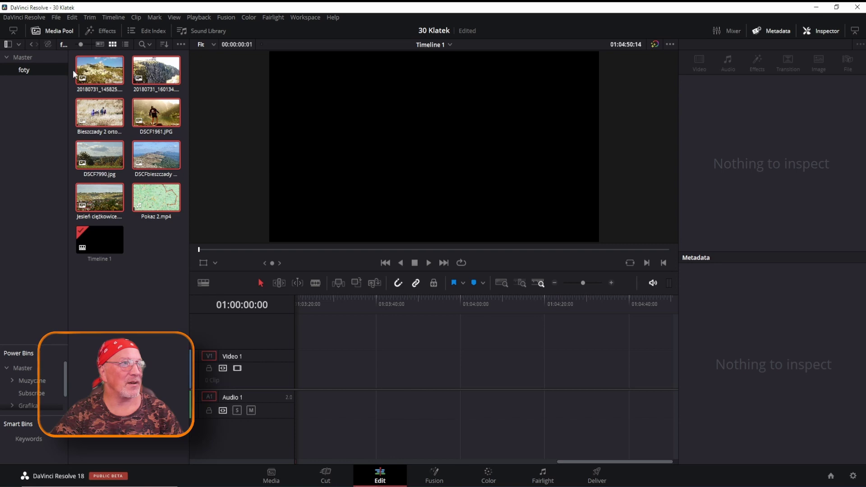
# - Add the first four photos to the timeline and play them back
pyautogui.moveTo(73, 69)
pyautogui.mouseDown()
pyautogui.moveTo(149, 125)
pyautogui.moveTo(394, 367)
pyautogui.mouseUp()
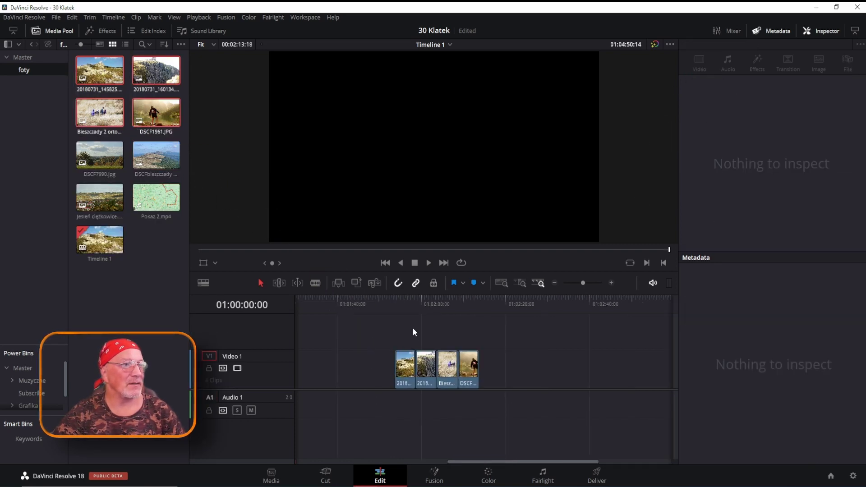
pyautogui.click(402, 306)
pyautogui.click(407, 370)
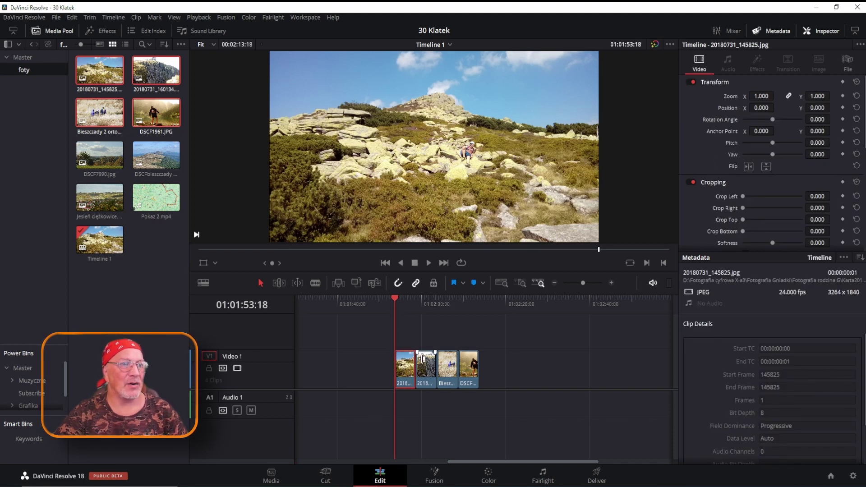
pyautogui.press('space')
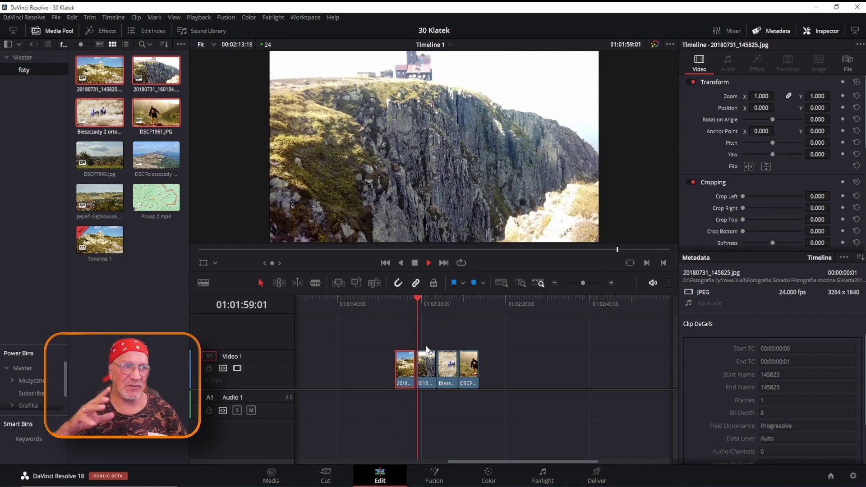
pyautogui.press('space')
pyautogui.click(431, 353)
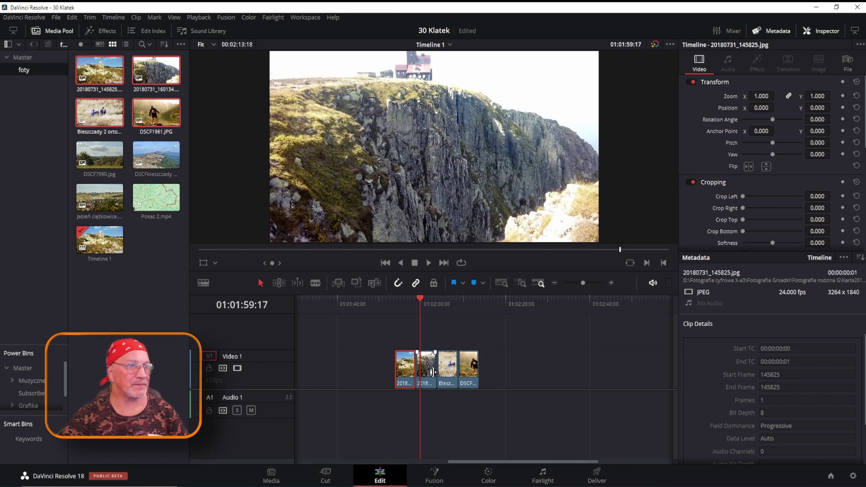
# - Append Pokaz 2.mp4 after the last photo and trim both its end and start
pyautogui.moveTo(162, 205)
pyautogui.mouseDown()
pyautogui.moveTo(492, 379)
pyautogui.moveTo(503, 372)
pyautogui.mouseUp()
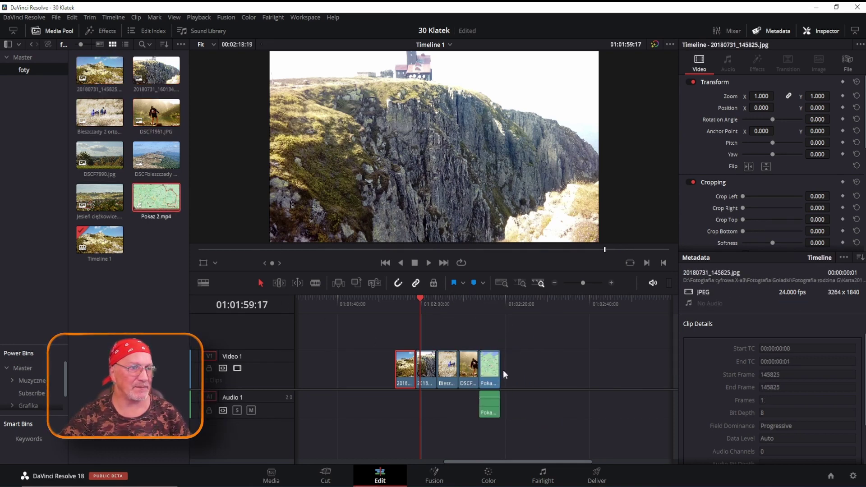
pyautogui.click(479, 301)
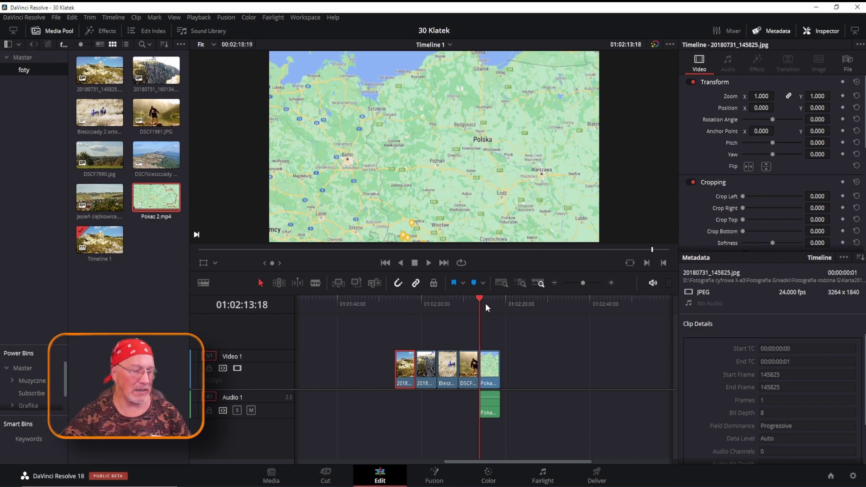
pyautogui.scroll(3, 487, 331)
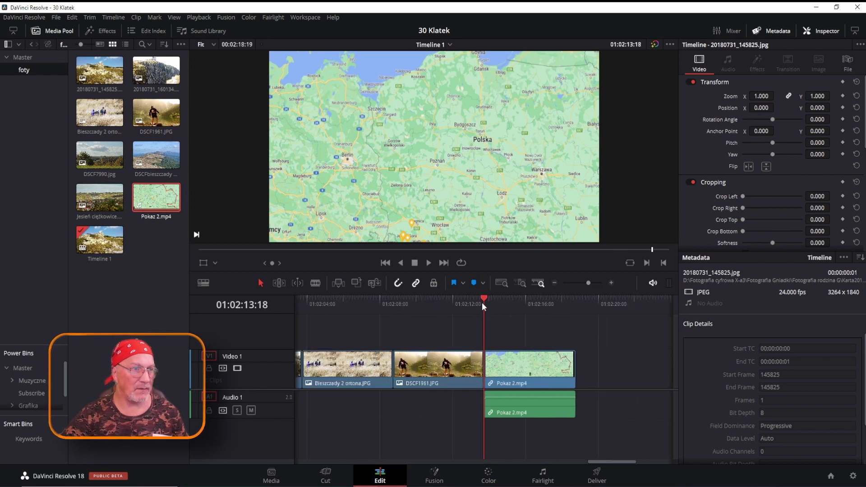
pyautogui.moveTo(482, 303); pyautogui.dragTo(548, 312)
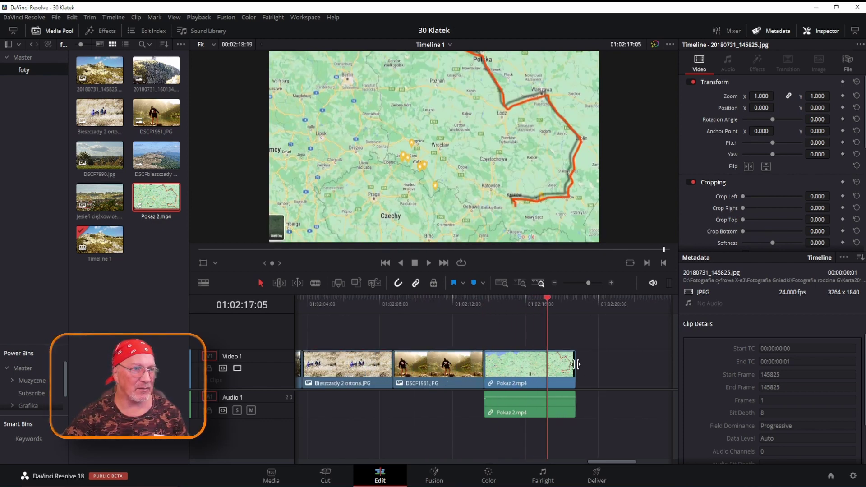
pyautogui.moveTo(577, 365); pyautogui.dragTo(548, 365)
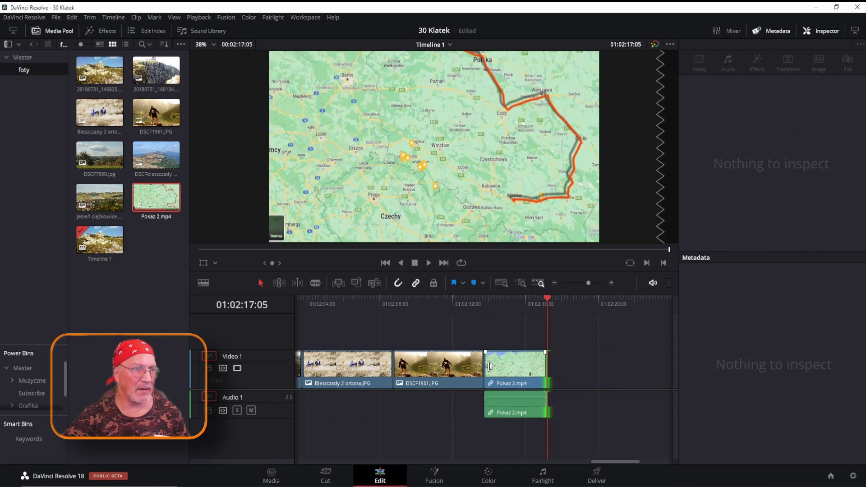
pyautogui.moveTo(490, 367); pyautogui.dragTo(503, 367)
pyautogui.click(509, 371)
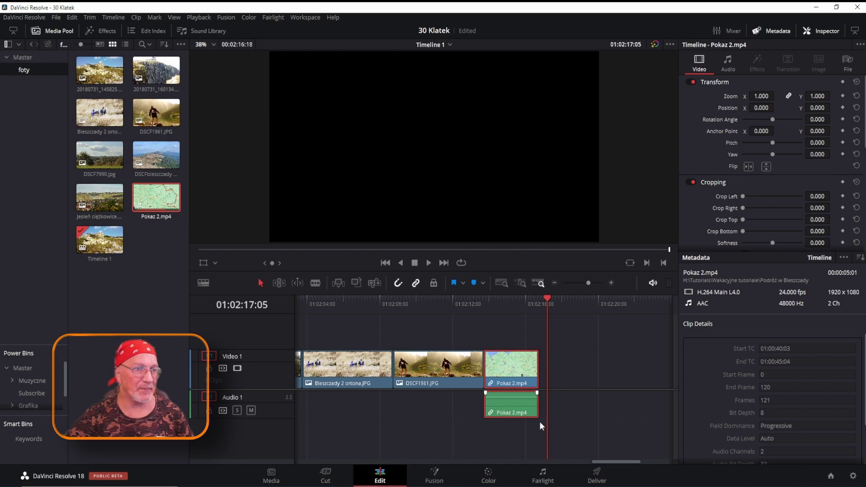
# - Unlink the map clip's audio with Link Clips and delete it
pyautogui.rightClick(515, 407)
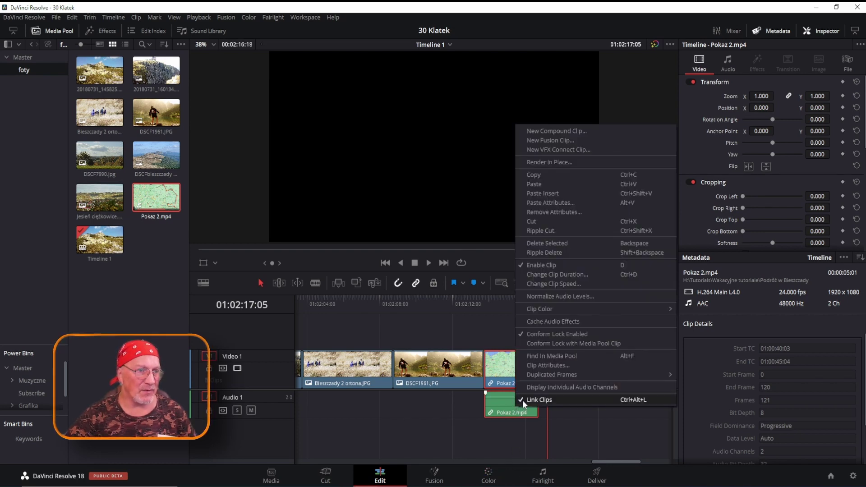
pyautogui.click(523, 400)
pyautogui.click(519, 415)
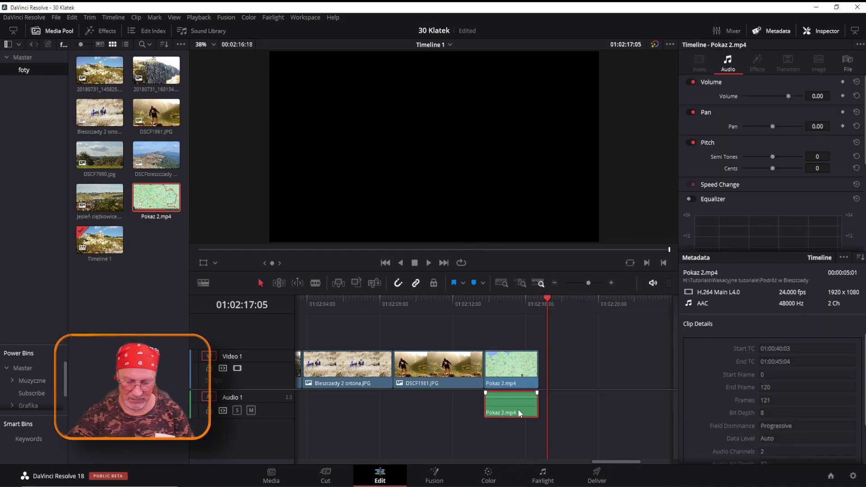
pyautogui.press('Delete')
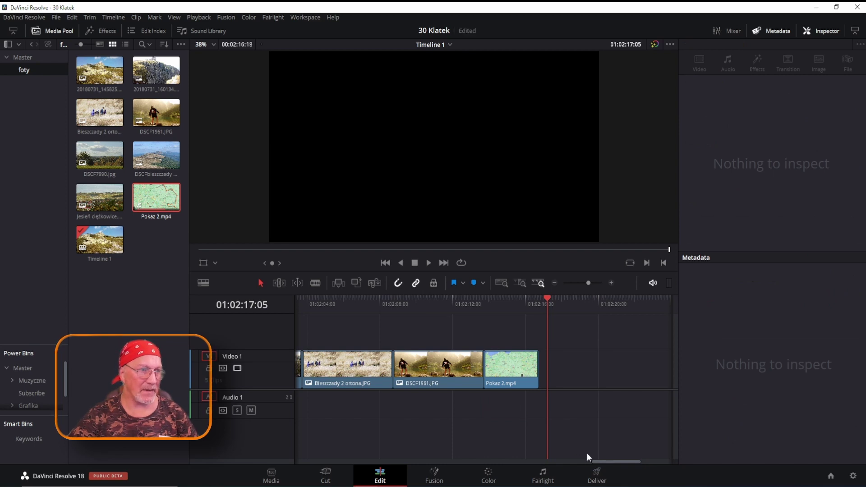
# - Hide the Media Pool and zoom the timeline so all five clips fill the view
pyautogui.click(503, 283)
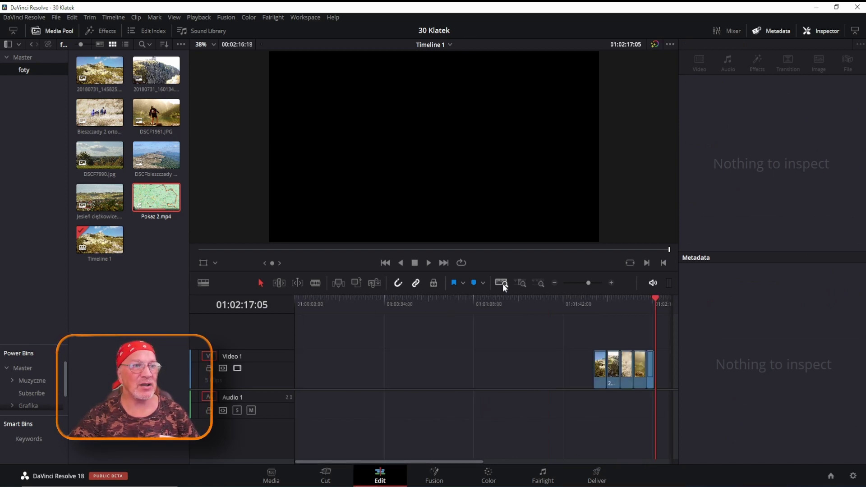
pyautogui.hscroll(-3, 545, 430)
pyautogui.hscroll(2, 380, 432)
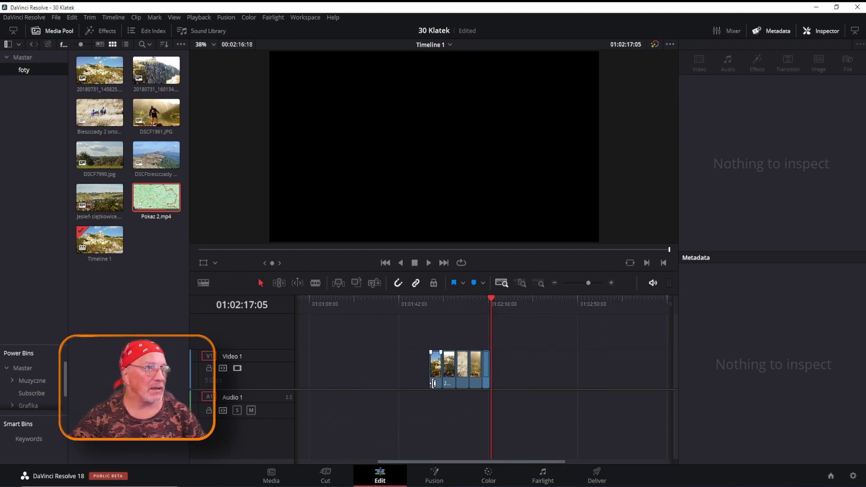
pyautogui.click(435, 312)
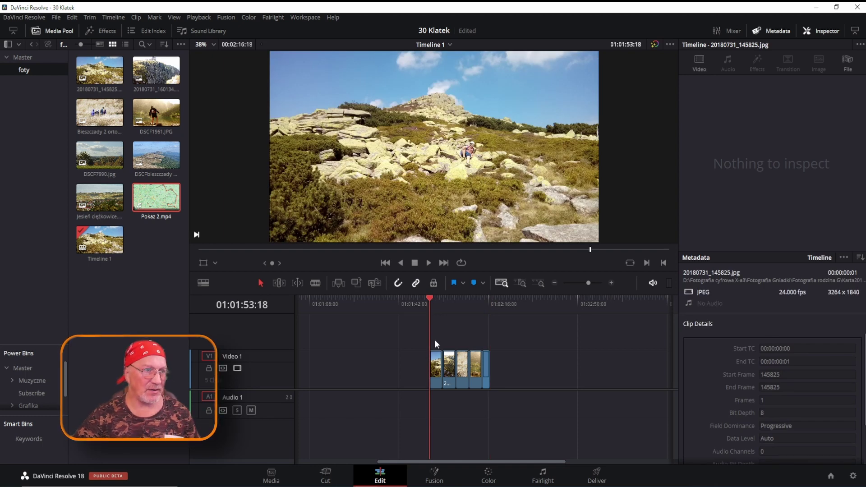
pyautogui.scroll(2, 435, 339)
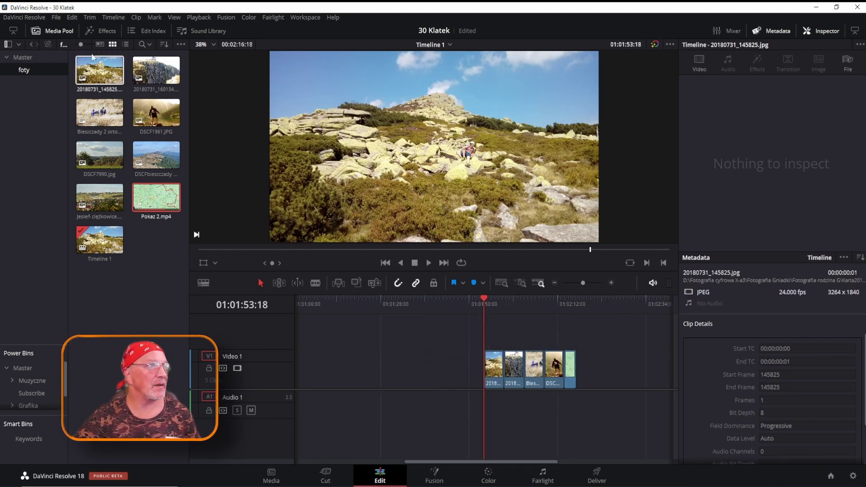
pyautogui.click(58, 31)
pyautogui.scroll(1, 290, 344)
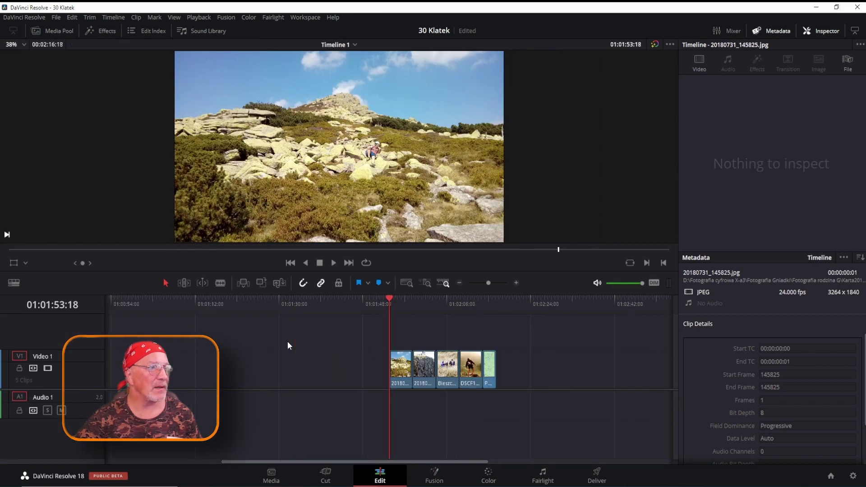
pyautogui.scroll(1, 381, 365)
pyautogui.scroll(1, 406, 367)
pyautogui.scroll(1, 434, 368)
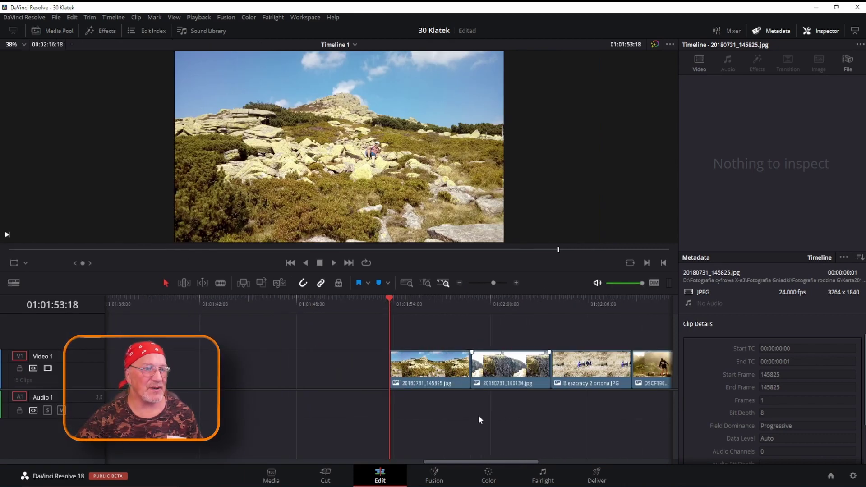
pyautogui.hscroll(2, 478, 415)
pyautogui.hscroll(3, 348, 427)
pyautogui.click(305, 305)
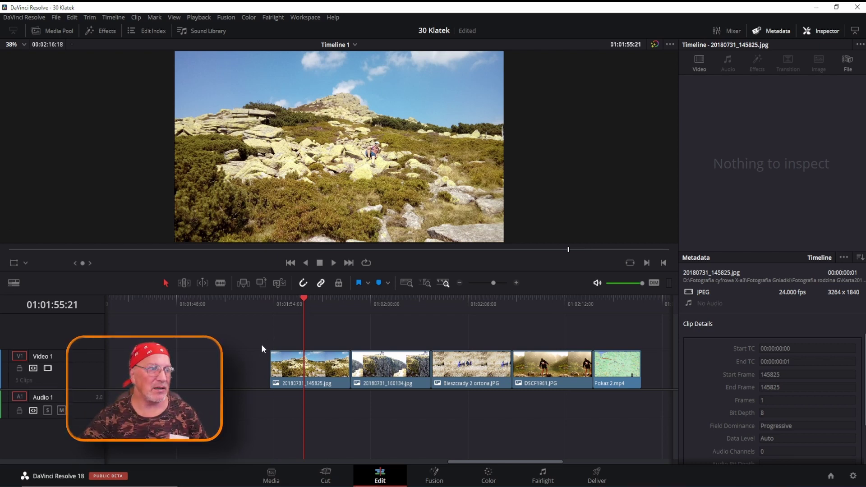
# - Alt-drag all five Video 1 clips up onto Video 2 and disable that track
pyautogui.moveTo(256, 355); pyautogui.dragTo(614, 374)
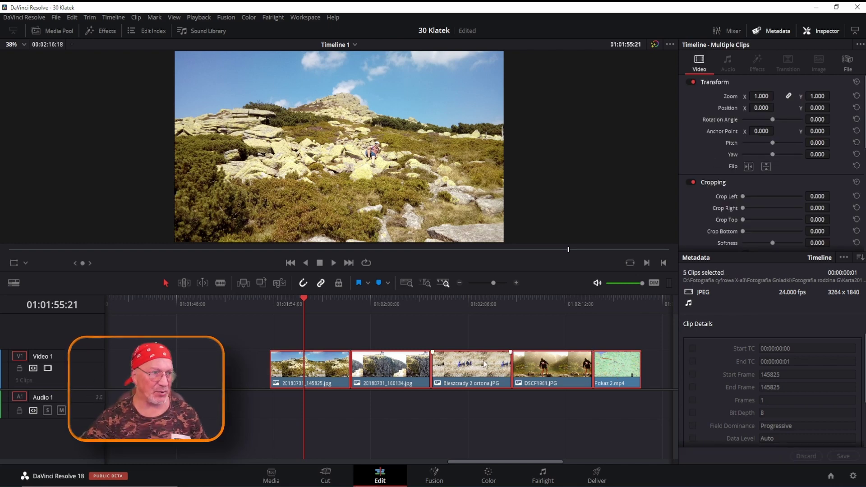
pyautogui.moveTo(267, 337)
pyautogui.mouseDown()
pyautogui.moveTo(654, 388)
pyautogui.moveTo(635, 382)
pyautogui.mouseUp()
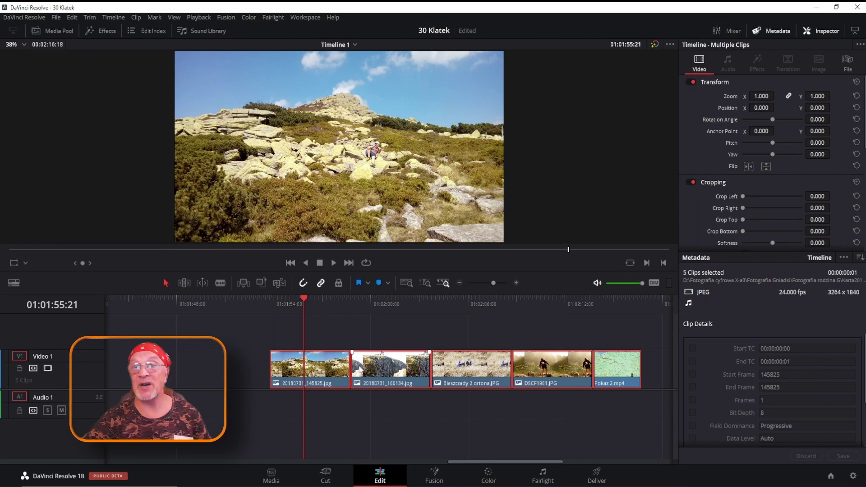
pyautogui.moveTo(335, 357); pyautogui.dragTo(334, 343)
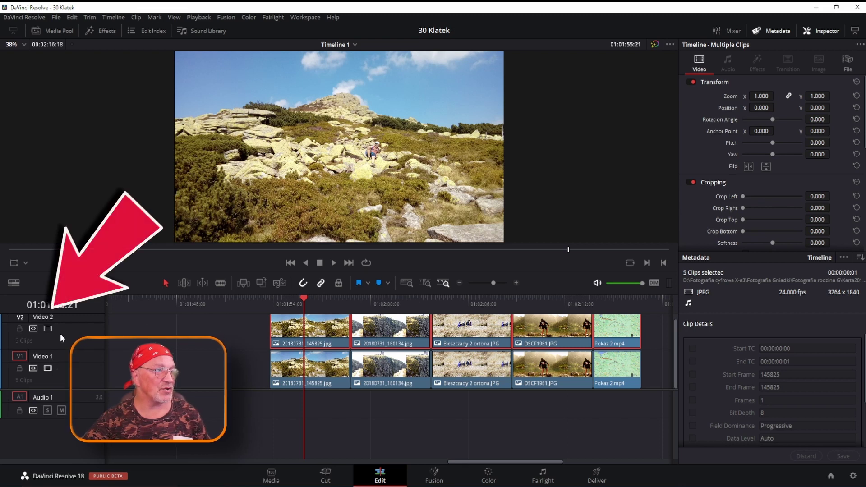
pyautogui.click(47, 329)
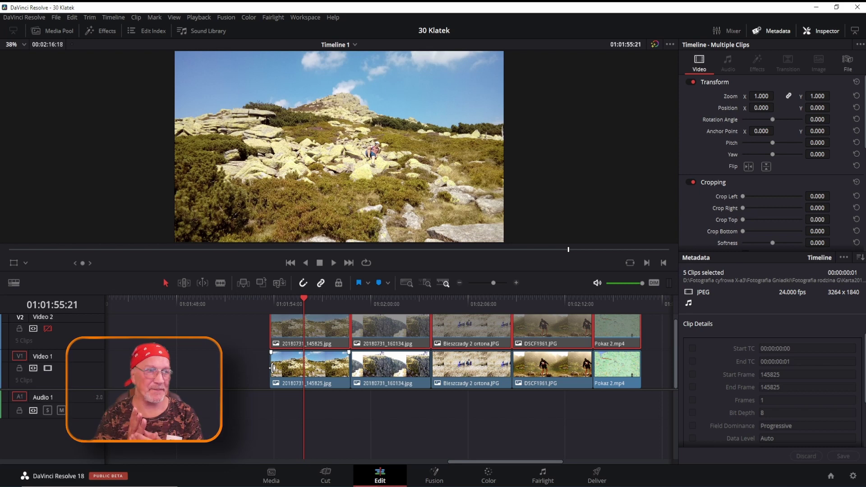
pyautogui.click(286, 377)
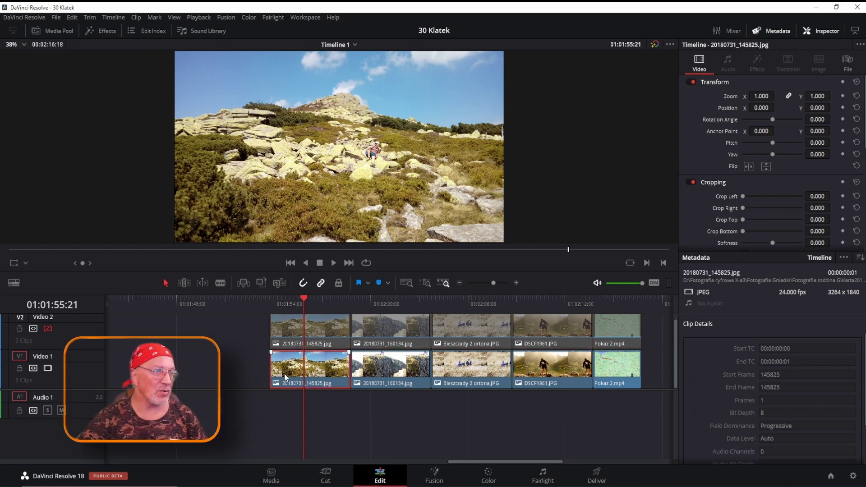
# - Apply the Open FX Radial Blur to the first Video 1 clip
pyautogui.click(107, 31)
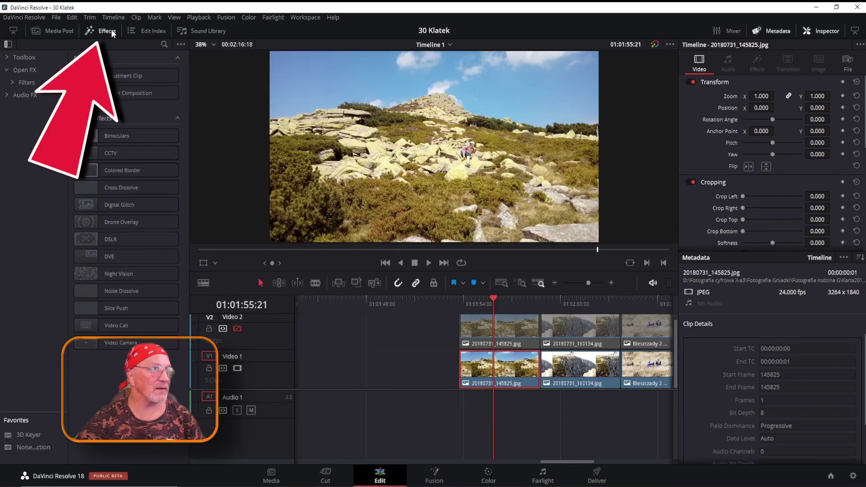
pyautogui.click(7, 73)
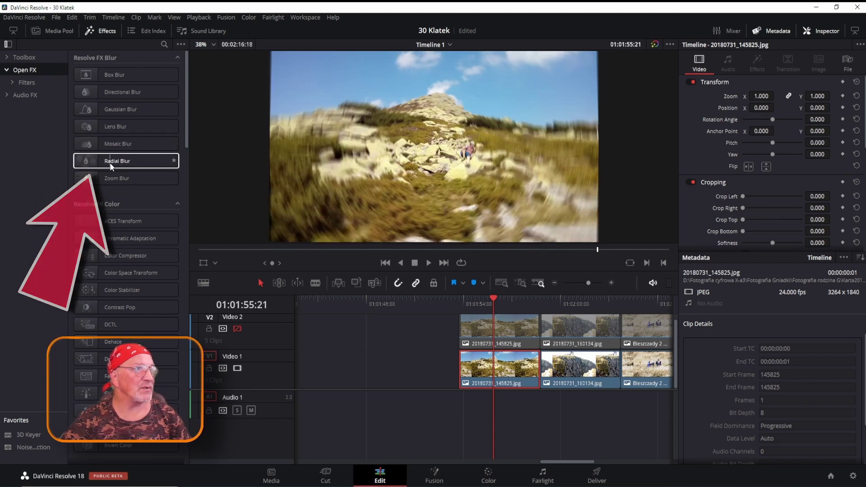
pyautogui.moveTo(116, 162)
pyautogui.mouseDown()
pyautogui.moveTo(349, 252)
pyautogui.moveTo(493, 378)
pyautogui.mouseUp()
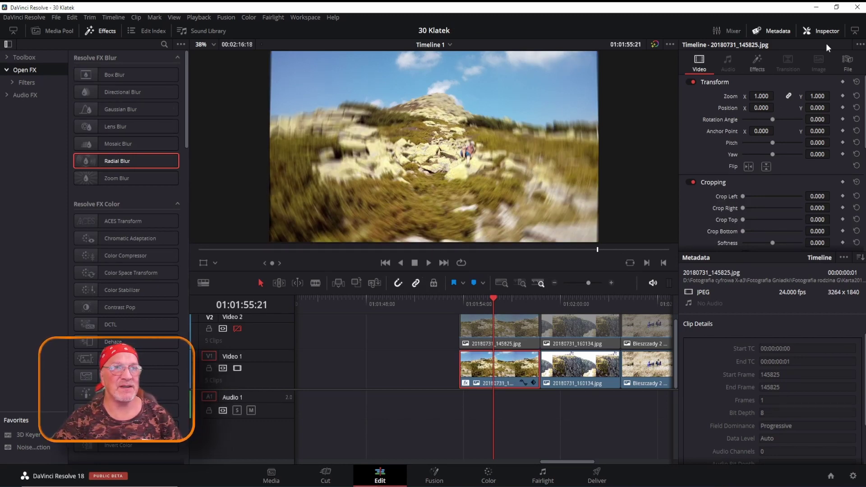
# - Set the Radial Blur's Smooth Strength to 0.387 in the Inspector's Effects tab
pyautogui.click(757, 62)
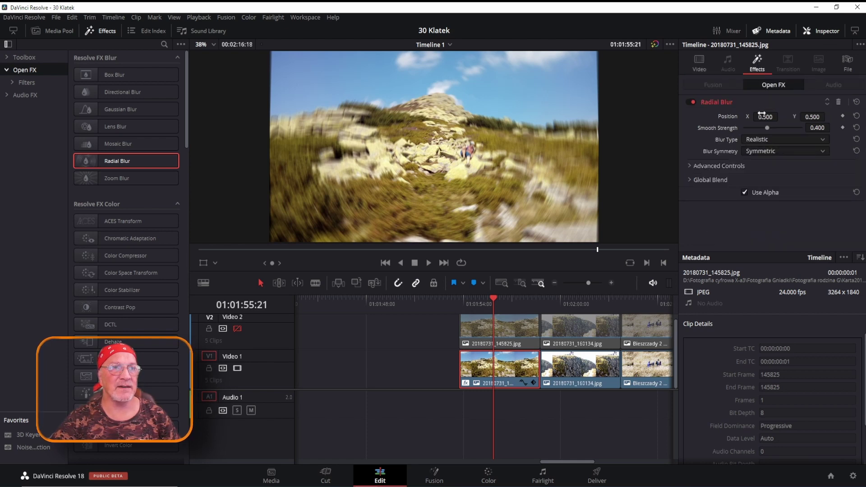
pyautogui.moveTo(766, 127)
pyautogui.mouseDown()
pyautogui.moveTo(775, 128)
pyautogui.moveTo(767, 129)
pyautogui.mouseUp()
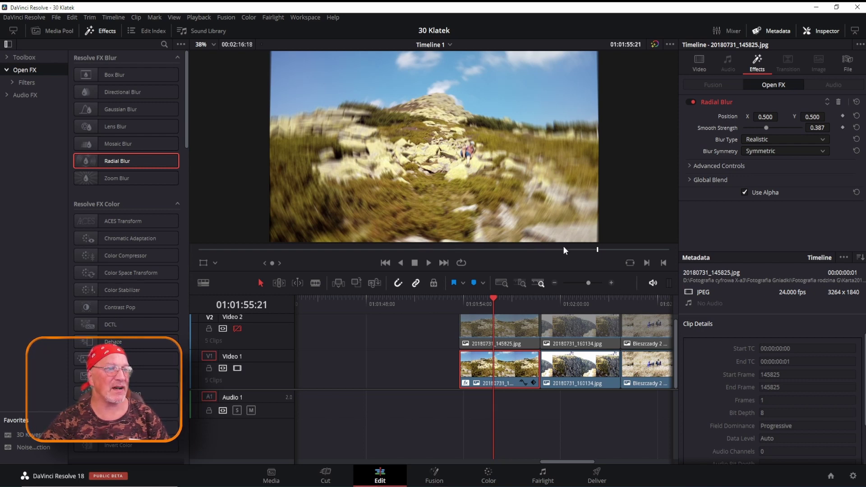
pyautogui.moveTo(576, 462); pyautogui.dragTo(596, 462)
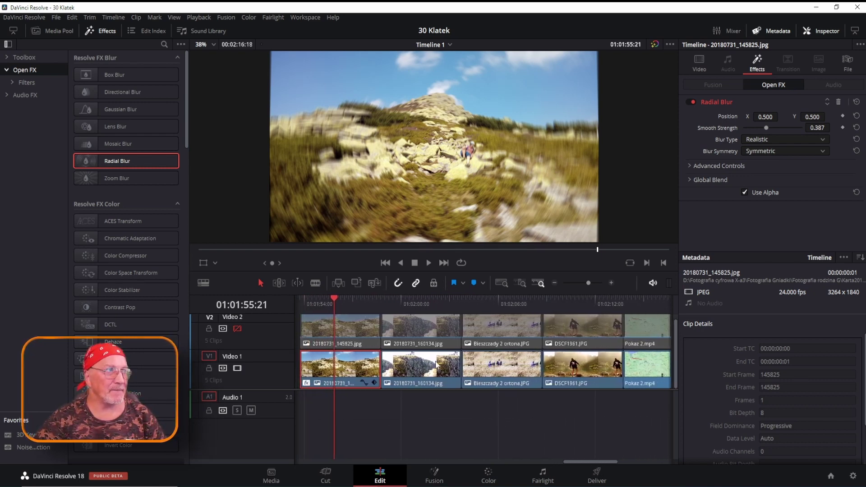
pyautogui.click(100, 33)
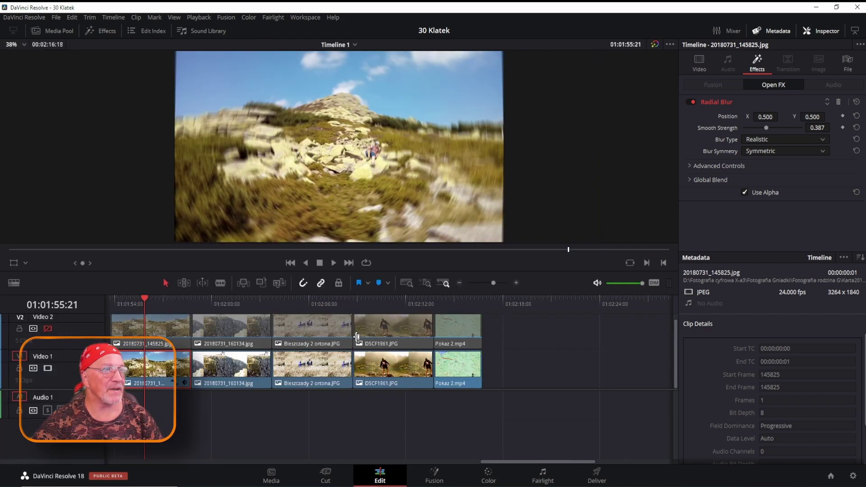
pyautogui.scroll(5, 466, 437)
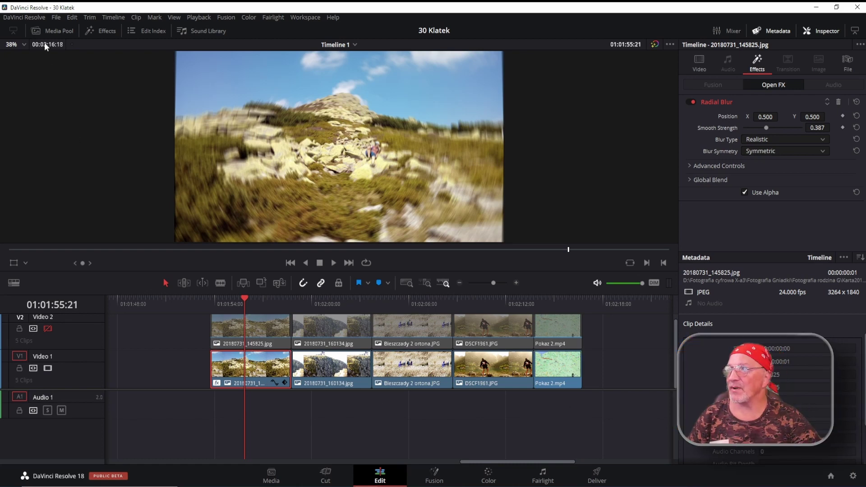
pyautogui.click(107, 30)
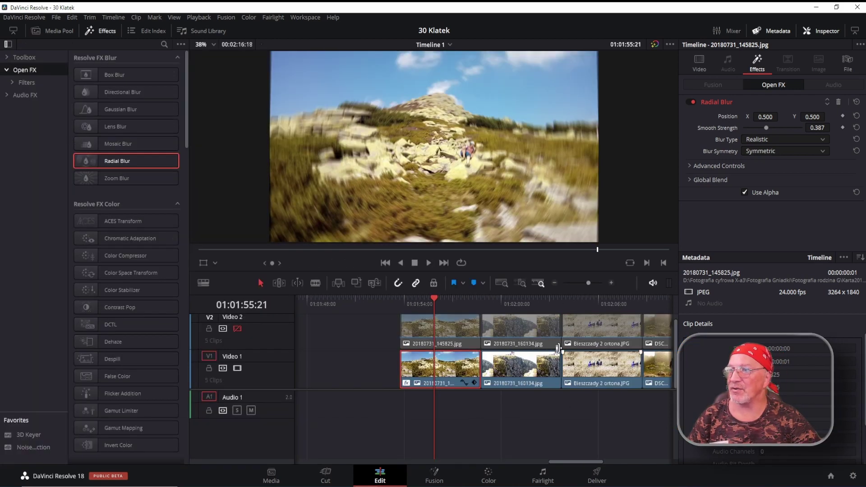
# - Copy the blurred first clip and paste its attributes onto the other four Video 1 clips
pyautogui.click(106, 32)
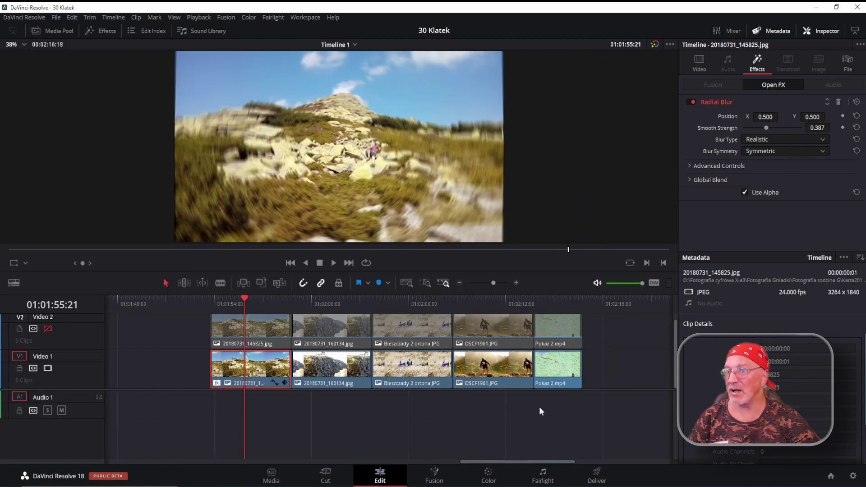
pyautogui.rightClick(258, 373)
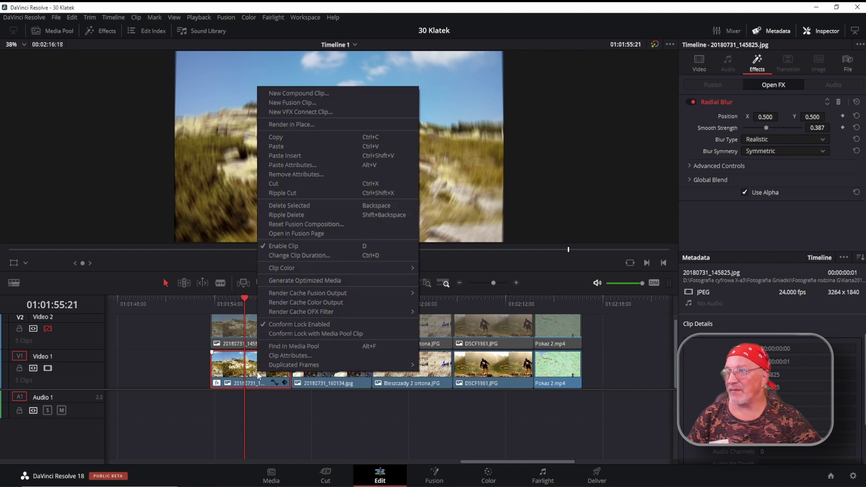
pyautogui.click(280, 137)
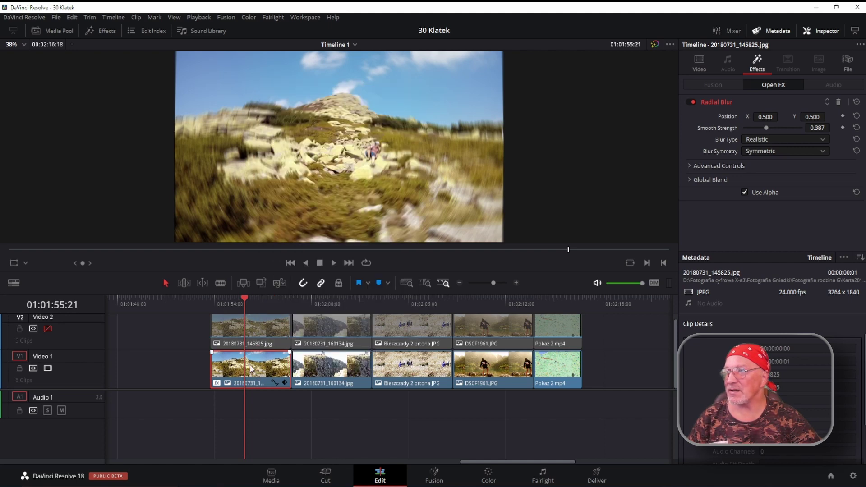
pyautogui.moveTo(559, 395); pyautogui.dragTo(335, 383)
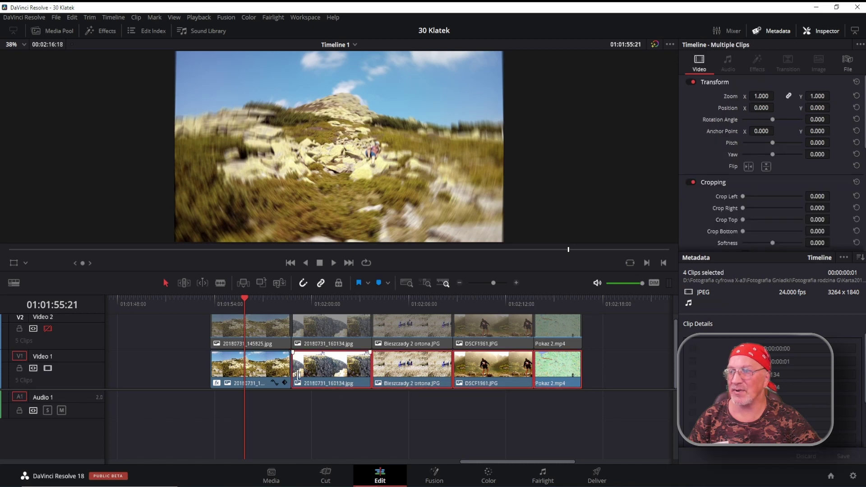
pyautogui.rightClick(328, 369)
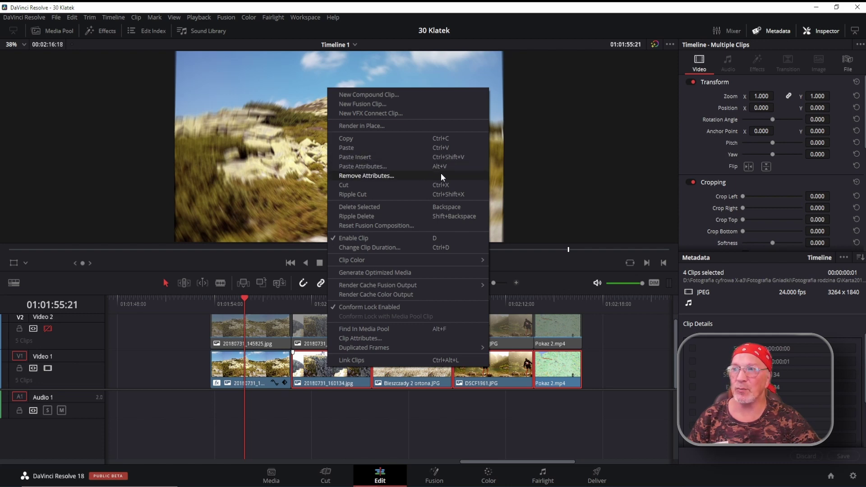
pyautogui.click(380, 166)
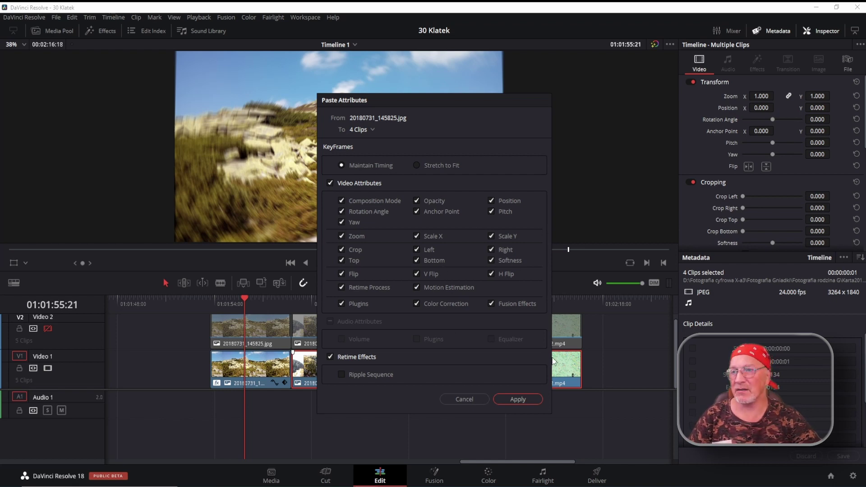
pyautogui.click(517, 401)
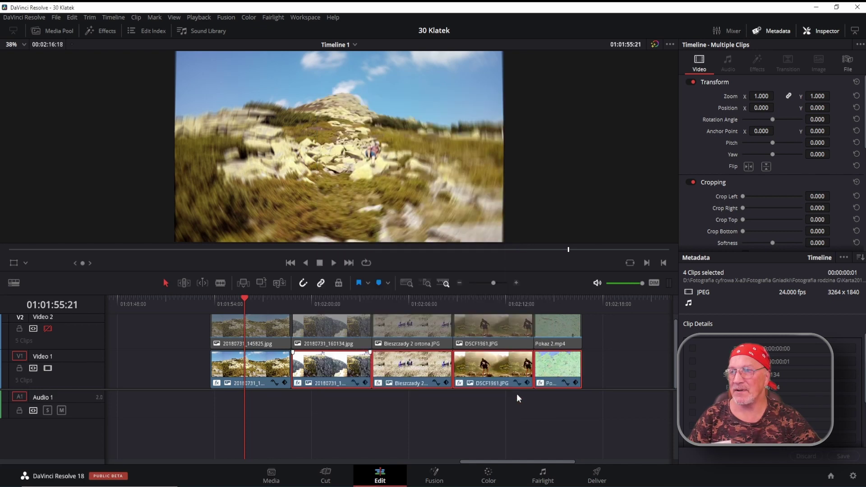
# - Preview the blur across the later clips and re-enable the Video 2 track
pyautogui.click(326, 297)
pyautogui.click(411, 304)
pyautogui.click(489, 311)
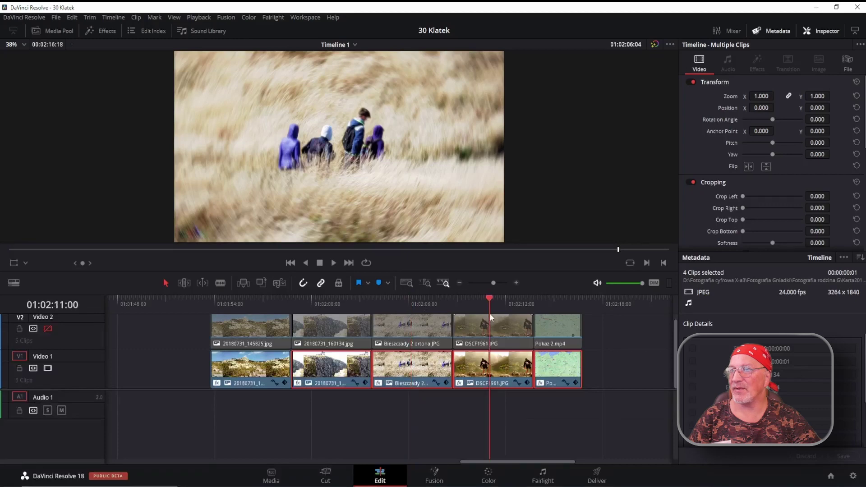
pyautogui.click(552, 308)
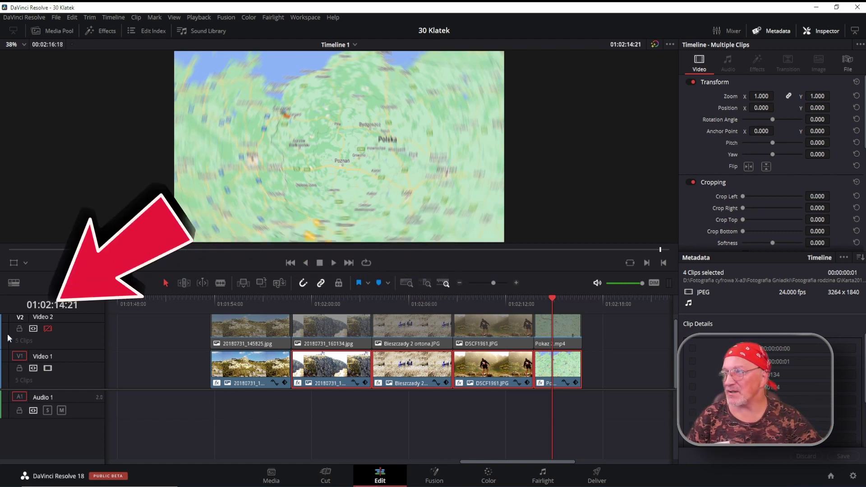
pyautogui.click(47, 328)
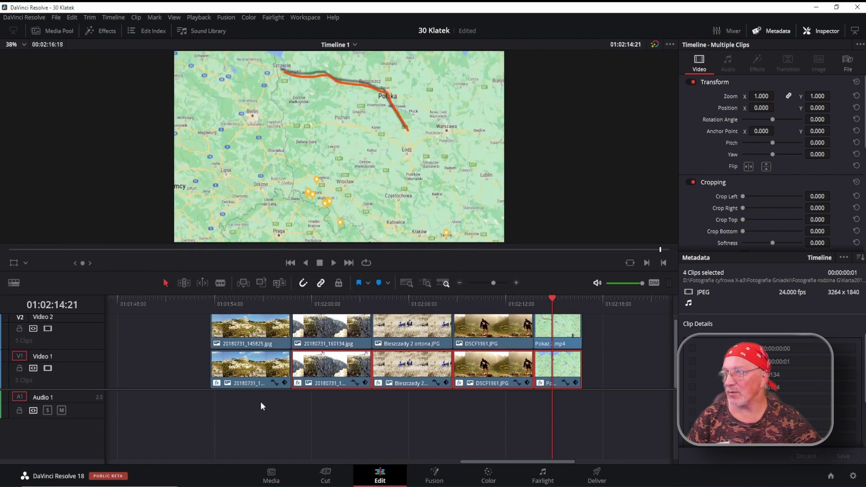
pyautogui.click(240, 302)
pyautogui.click(256, 335)
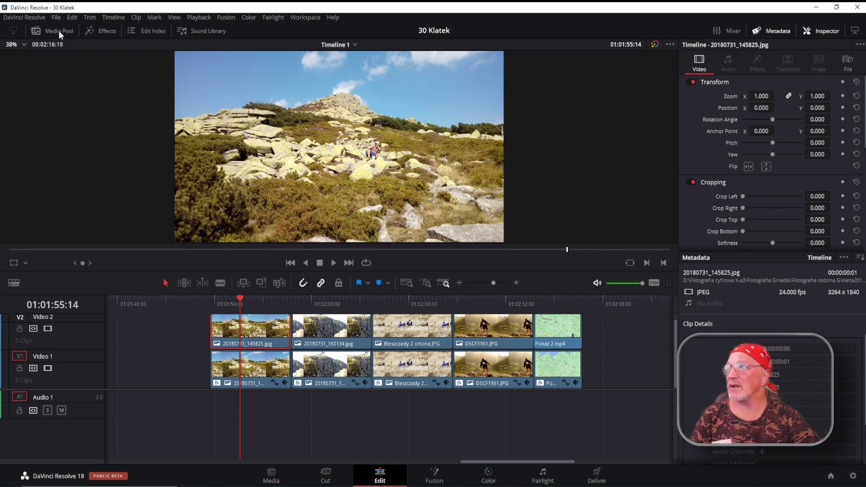
# - Apply the Fusion DVE effect to the first Video 2 photo clip
pyautogui.click(96, 32)
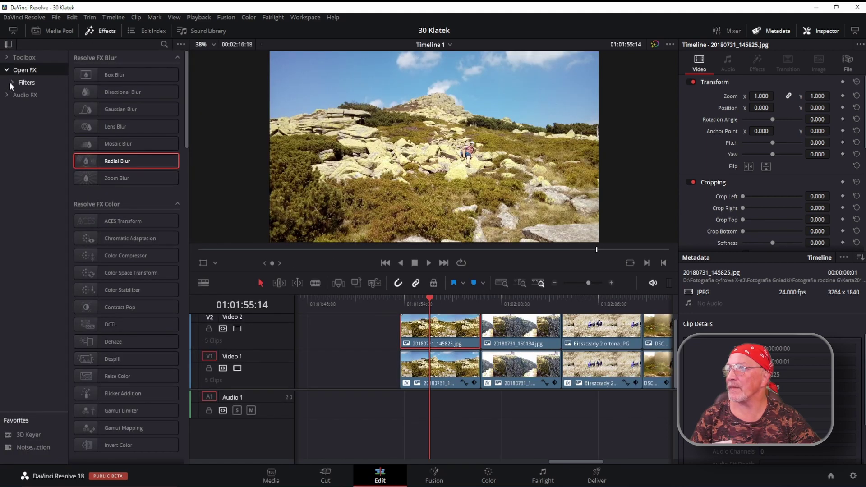
pyautogui.click(7, 57)
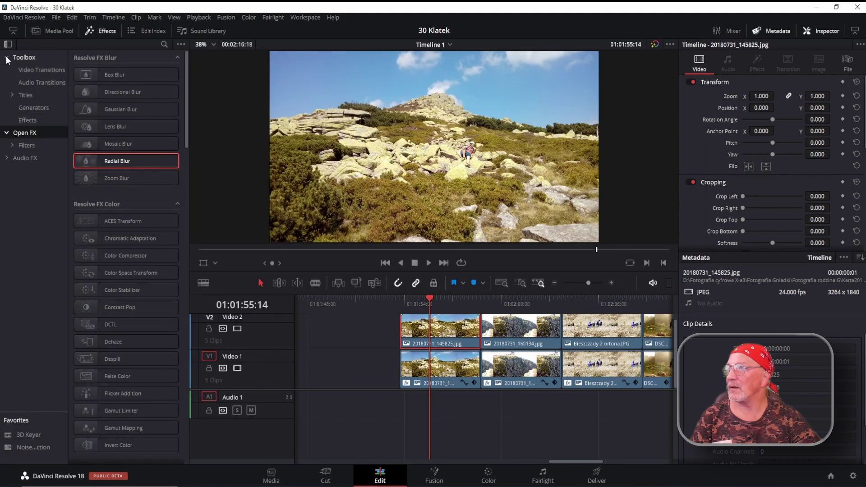
pyautogui.click(25, 120)
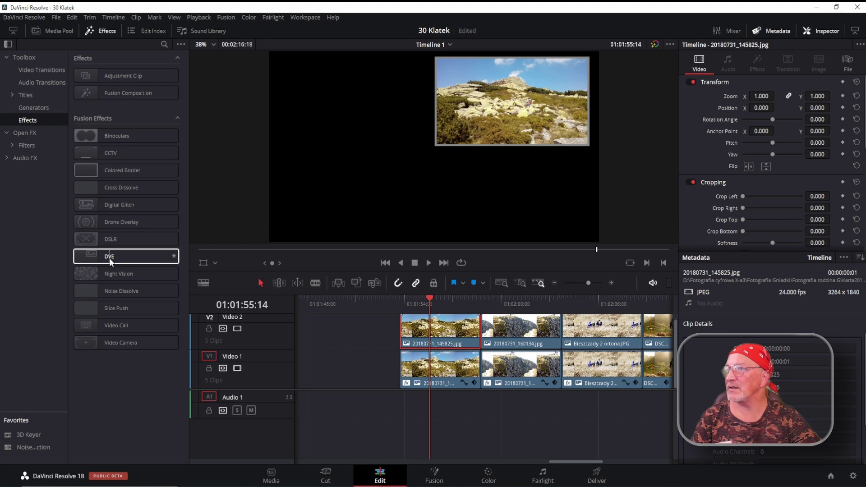
pyautogui.moveTo(93, 259); pyautogui.dragTo(426, 324)
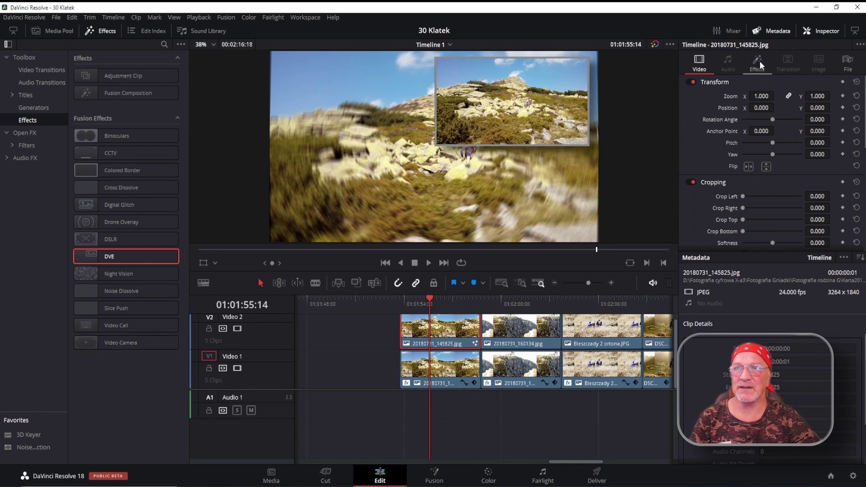
# - Preview DVE versions 1 through 6 and return to version 1
pyautogui.click(760, 60)
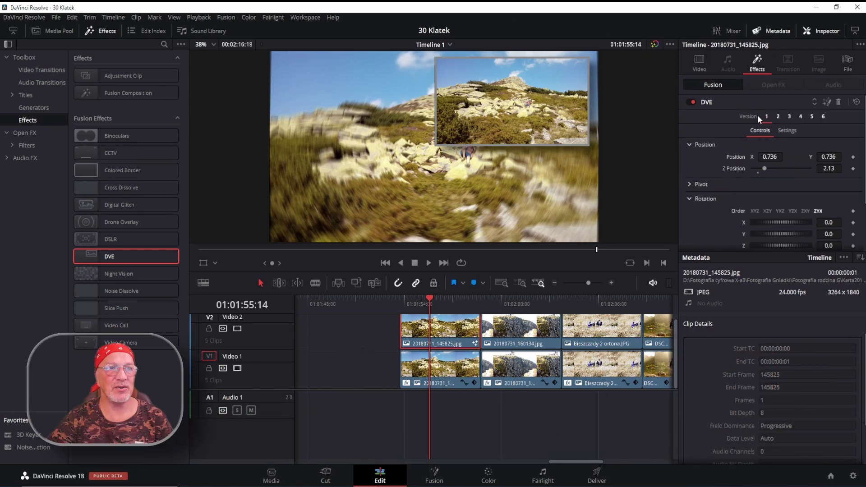
pyautogui.click(779, 116)
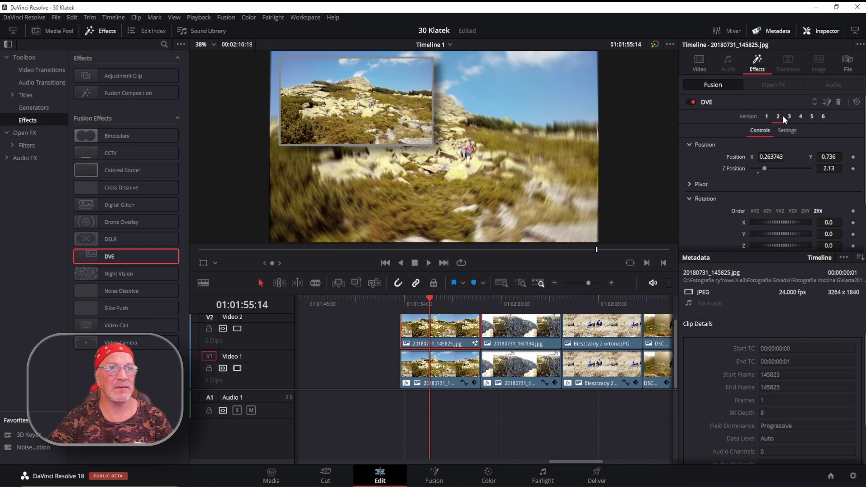
pyautogui.click(790, 117)
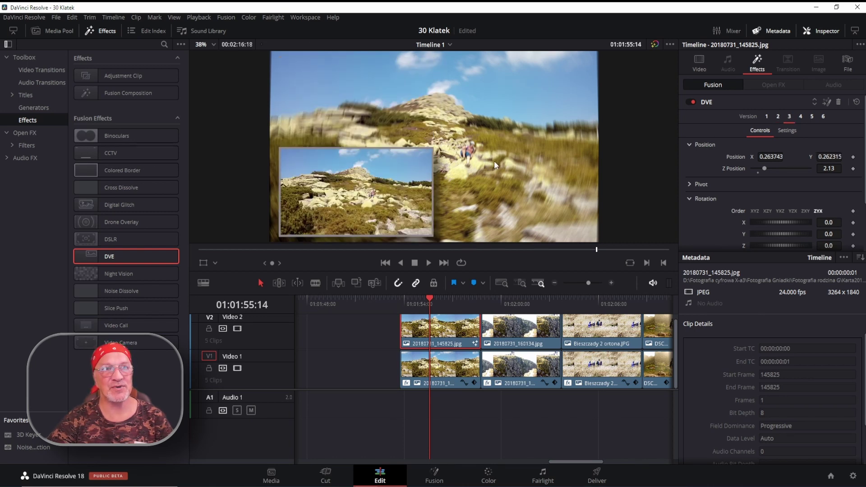
pyautogui.click(801, 117)
pyautogui.click(812, 117)
pyautogui.click(823, 117)
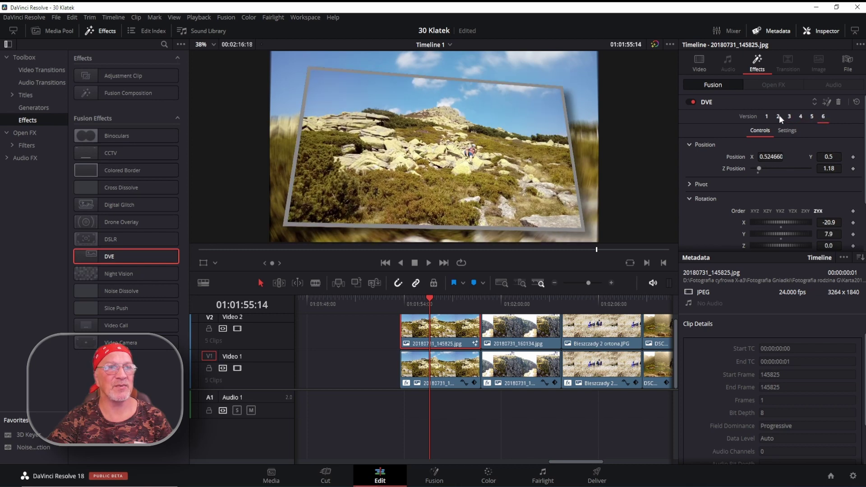
pyautogui.click(768, 116)
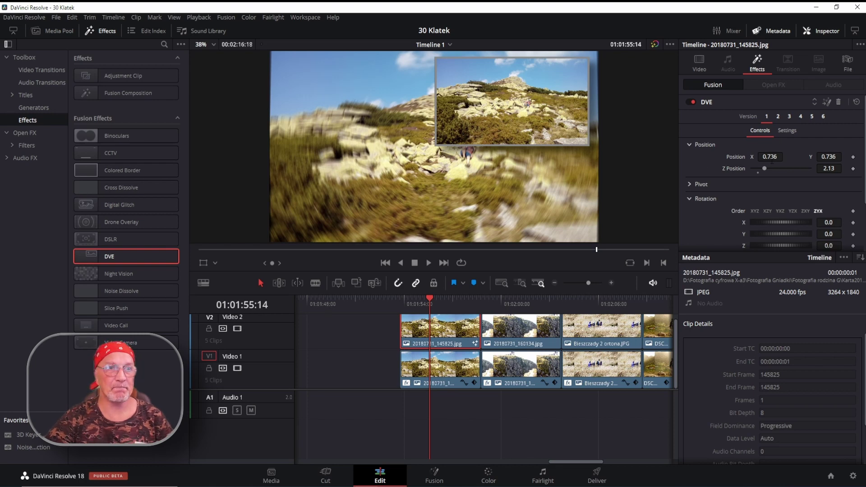
# - Centre the inset with Position X/Y and set Z Position to 1.19
pyautogui.moveTo(771, 157); pyautogui.dragTo(731, 156)
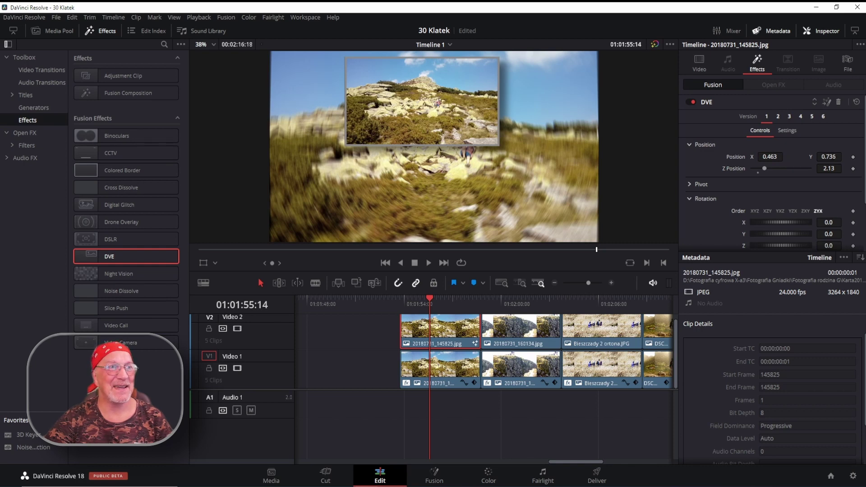
pyautogui.moveTo(829, 157); pyautogui.dragTo(760, 169)
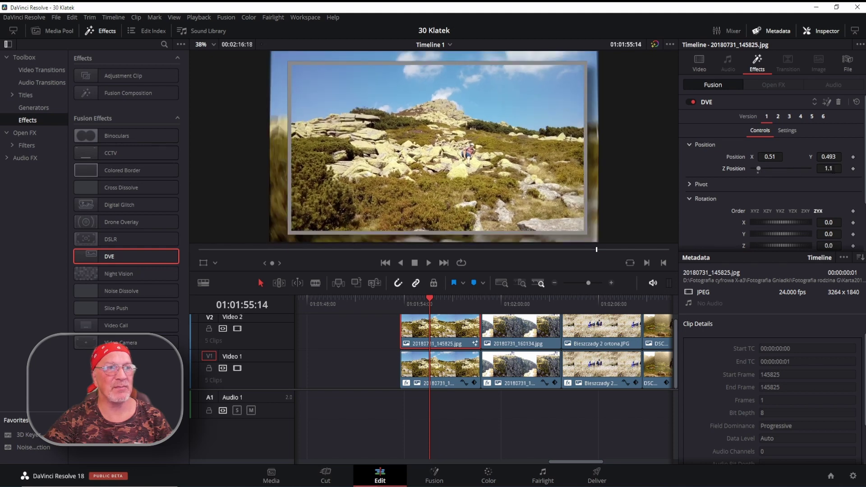
pyautogui.moveTo(830, 168); pyautogui.dragTo(834, 168)
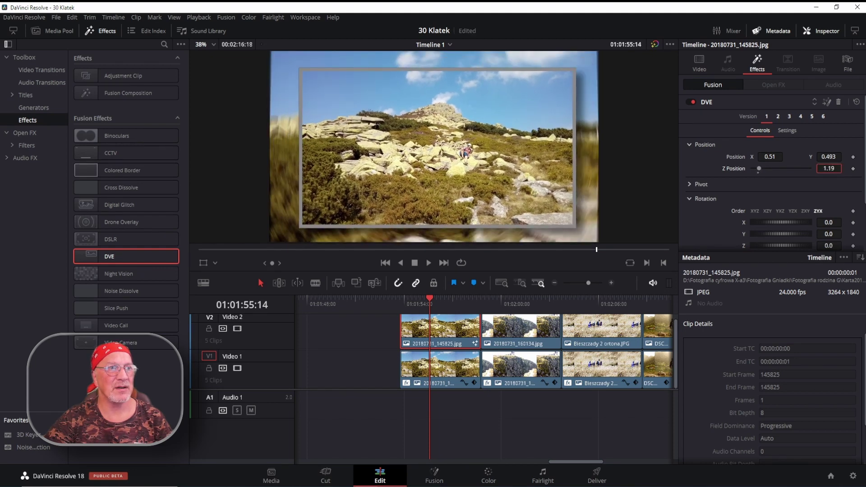
pyautogui.click(770, 31)
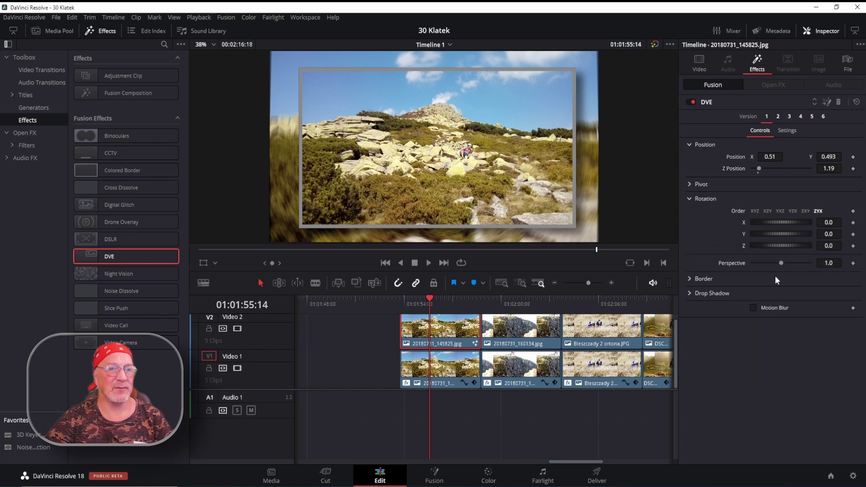
# - Change the DVE border colour to golden orange (about #ffb129) and begin rounding its corners
pyautogui.click(690, 278)
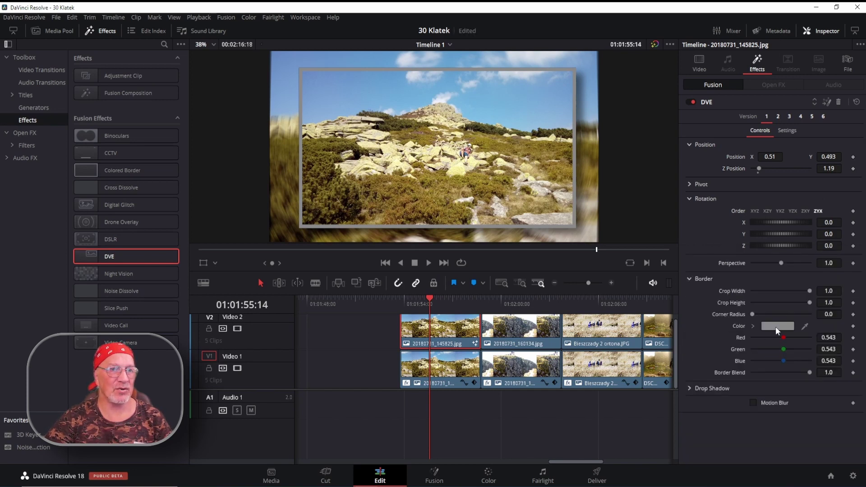
pyautogui.click(776, 327)
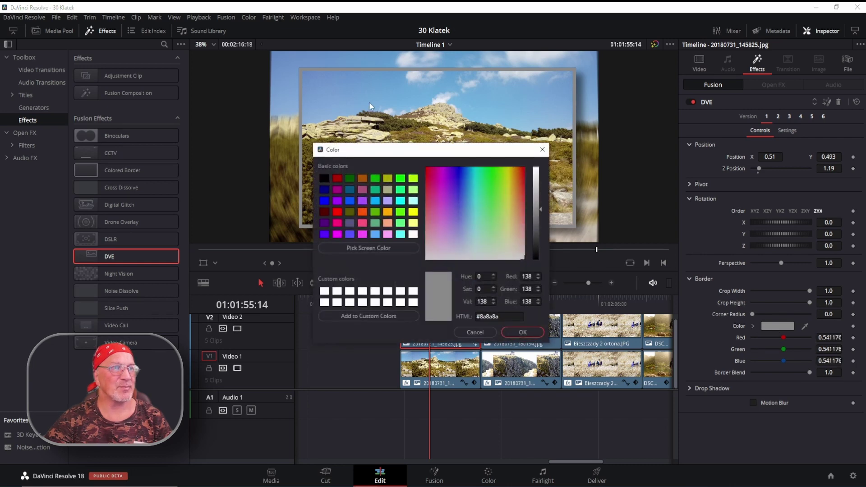
pyautogui.click(543, 149)
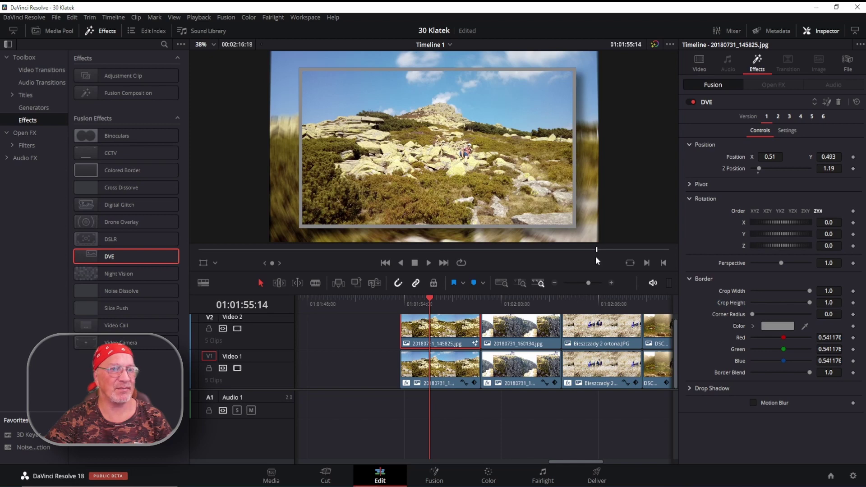
pyautogui.click(784, 330)
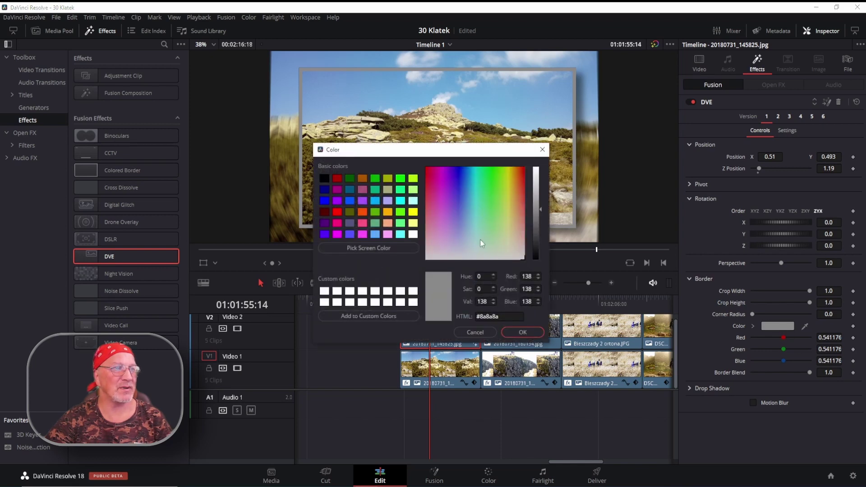
pyautogui.click(386, 212)
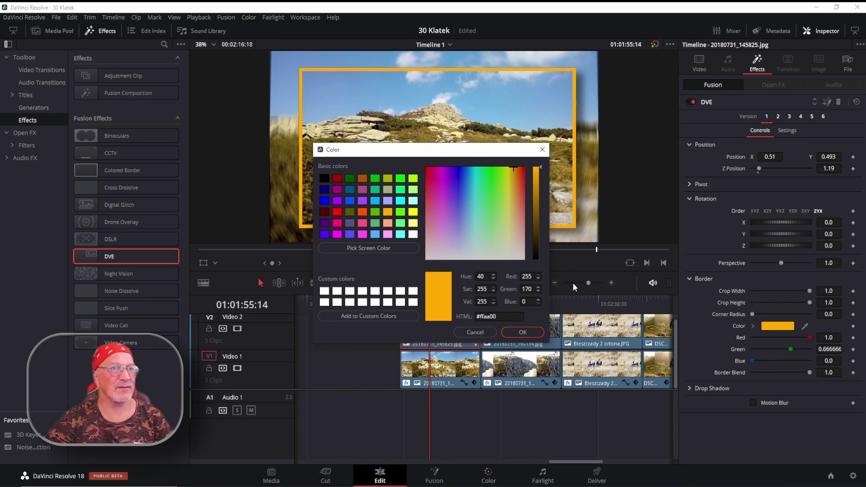
pyautogui.moveTo(511, 171)
pyautogui.mouseDown()
pyautogui.moveTo(503, 186)
pyautogui.moveTo(514, 182)
pyautogui.mouseUp()
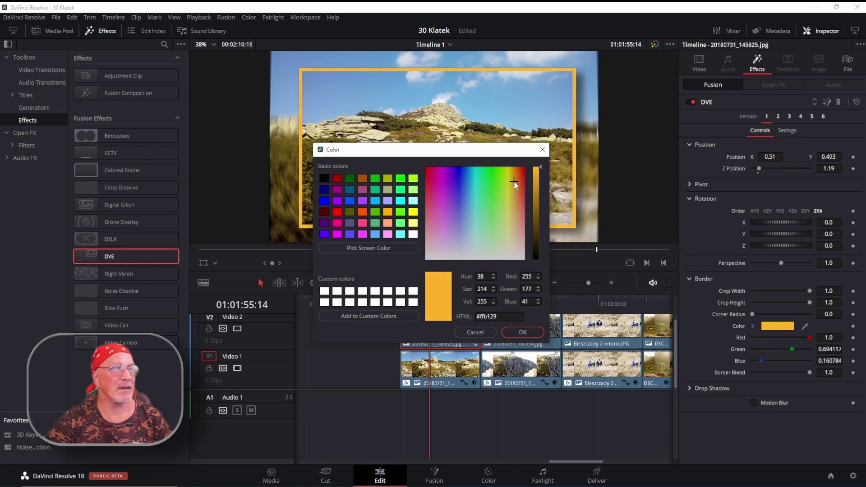
pyautogui.click(523, 331)
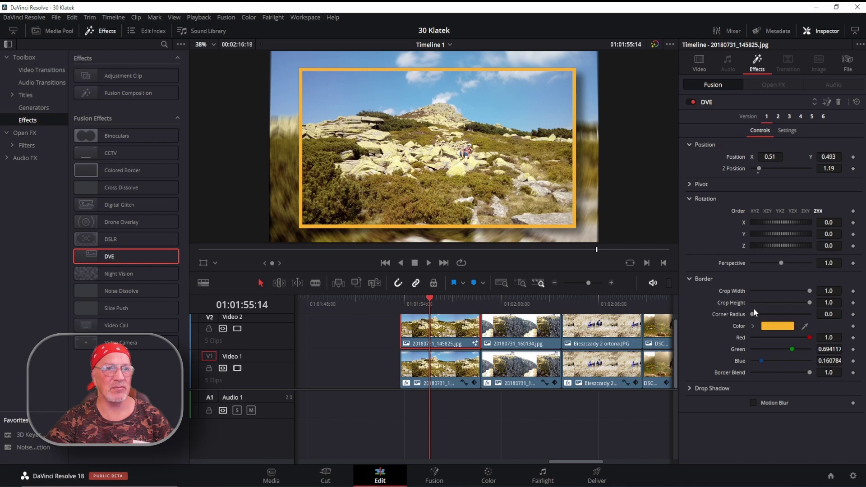
pyautogui.moveTo(753, 315); pyautogui.dragTo(760, 313)
# - Set Border Corner Radius to about 0.181, showing Drop Shadow and Pivot and collapsing Border and Rotation
pyautogui.moveTo(810, 303)
pyautogui.mouseDown()
pyautogui.moveTo(790, 305)
pyautogui.moveTo(801, 303)
pyautogui.moveTo(785, 292)
pyautogui.moveTo(811, 302)
pyautogui.mouseUp()
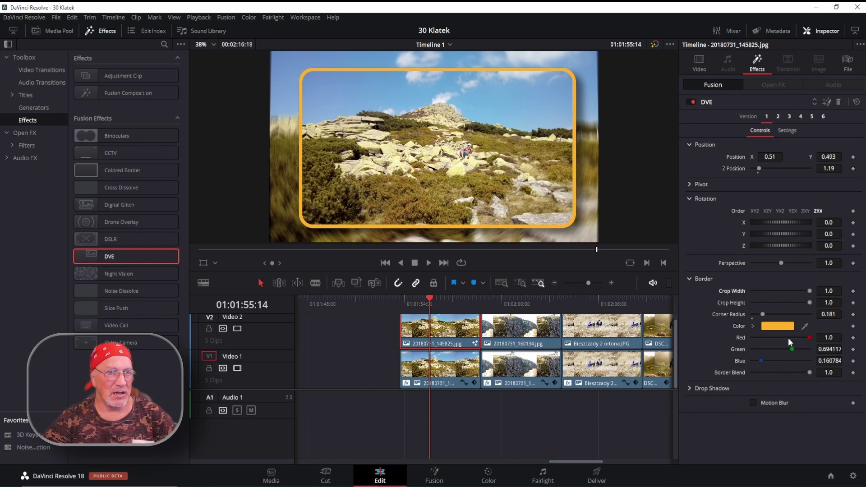
pyautogui.click(694, 390)
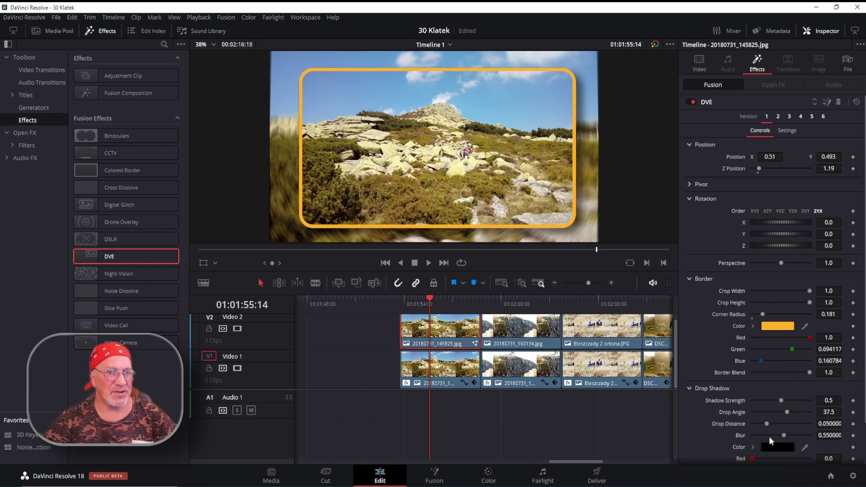
pyautogui.click(690, 278)
pyautogui.click(692, 198)
pyautogui.click(689, 185)
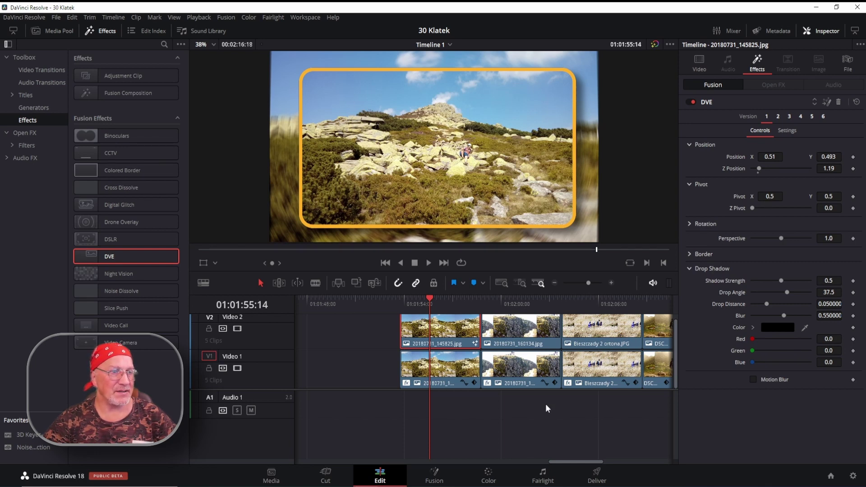
# - Copy the DVE-framed first photo clip, 20180731_145825.jpg
pyautogui.moveTo(580, 468); pyautogui.dragTo(585, 466)
pyautogui.scroll(1, 486, 343)
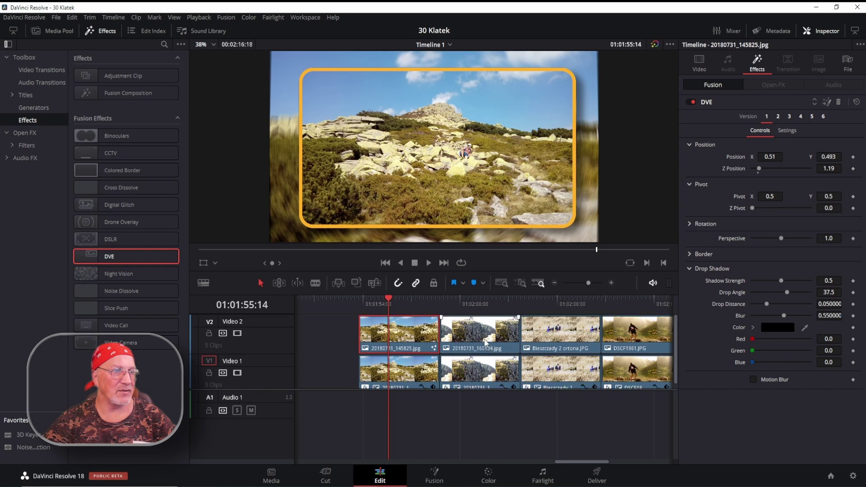
pyautogui.moveTo(475, 305); pyautogui.dragTo(630, 302)
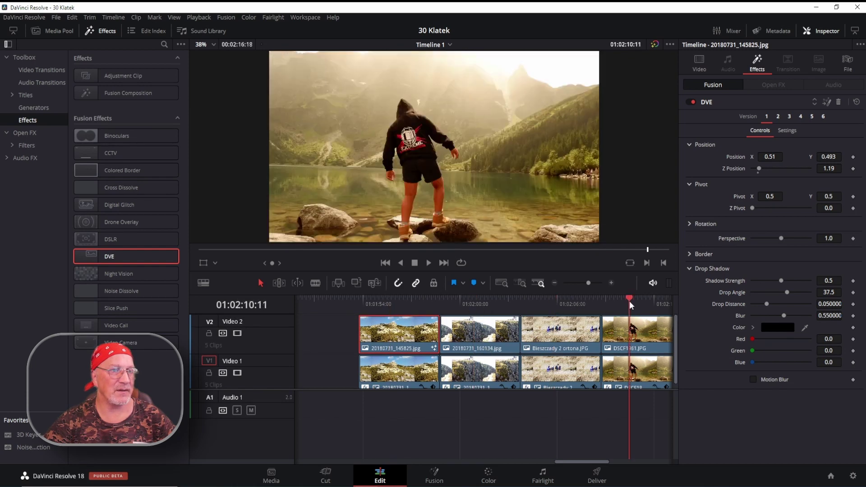
pyautogui.moveTo(578, 461); pyautogui.dragTo(587, 461)
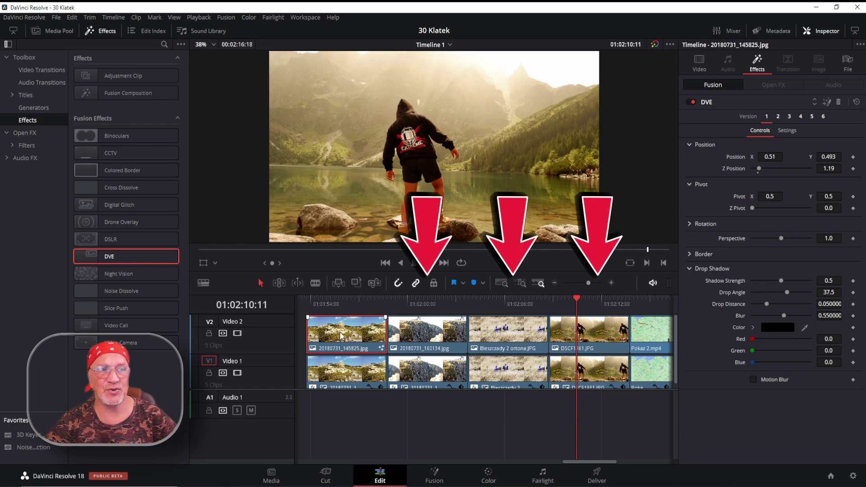
pyautogui.rightClick(340, 344)
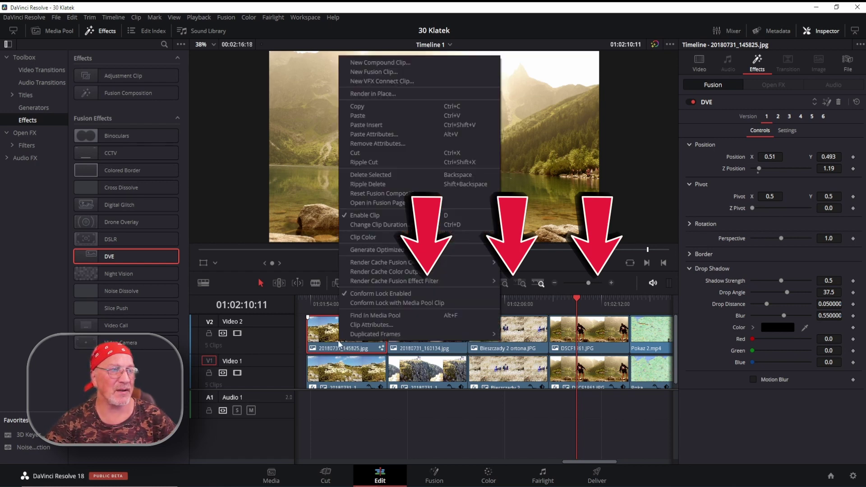
pyautogui.click(358, 106)
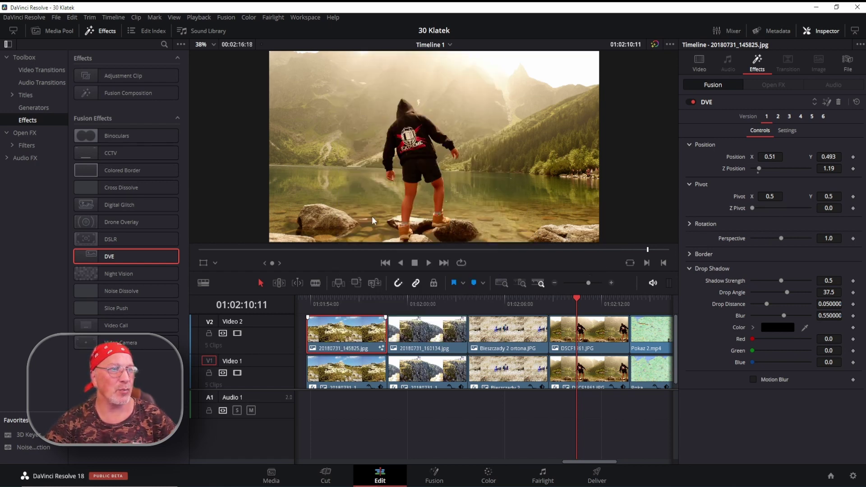
pyautogui.rightClick(354, 333)
pyautogui.click(619, 316)
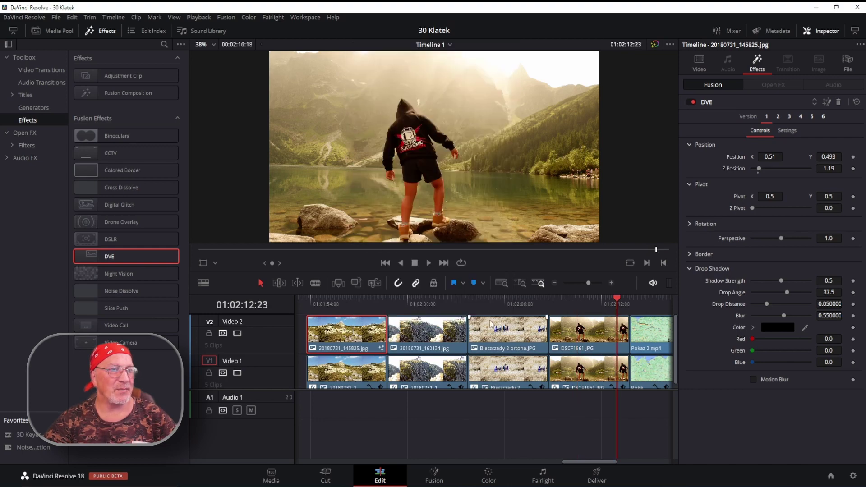
pyautogui.click(433, 317)
pyautogui.click(510, 317)
pyautogui.moveTo(590, 462); pyautogui.dragTo(598, 462)
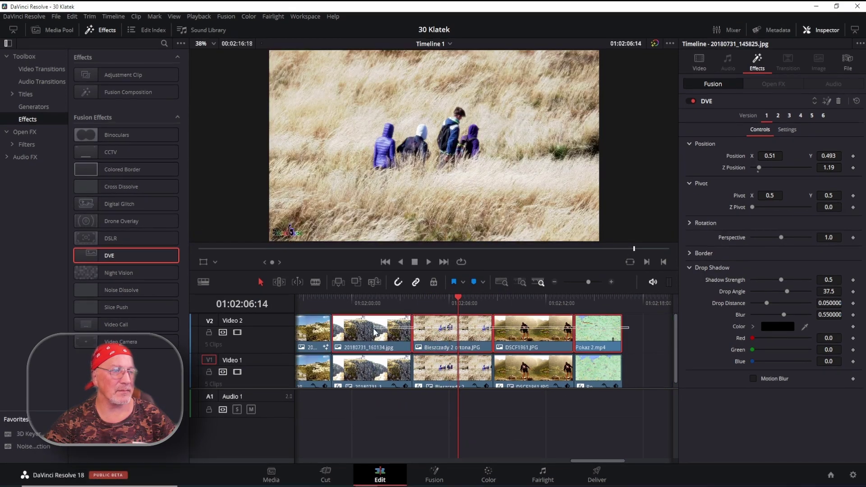
# - Paste its attributes with default settings onto the four later Video 2 clips
pyautogui.moveTo(636, 319); pyautogui.dragTo(376, 329)
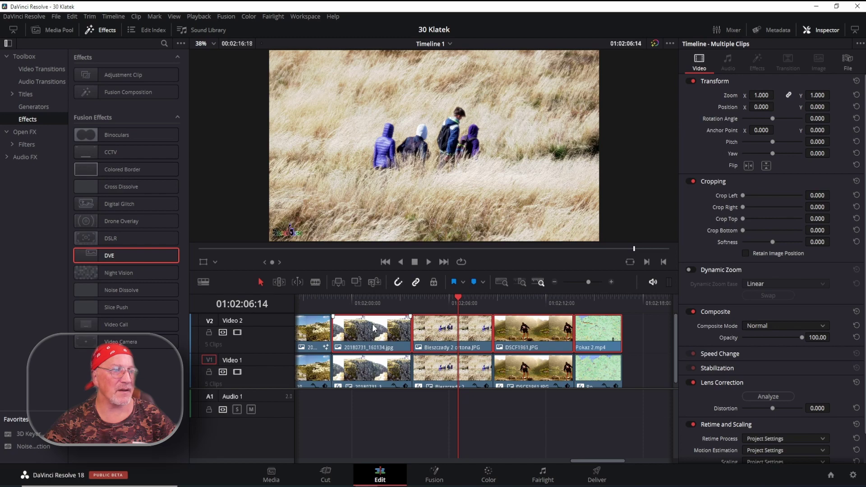
pyautogui.rightClick(374, 328)
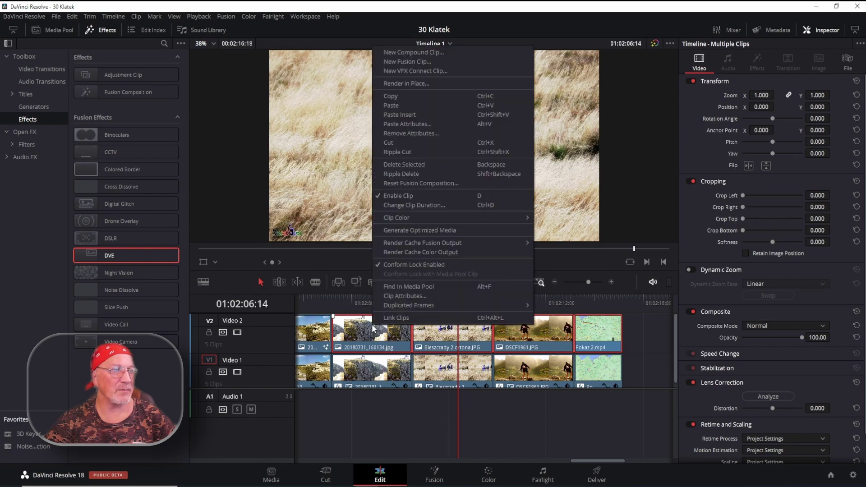
pyautogui.click(411, 125)
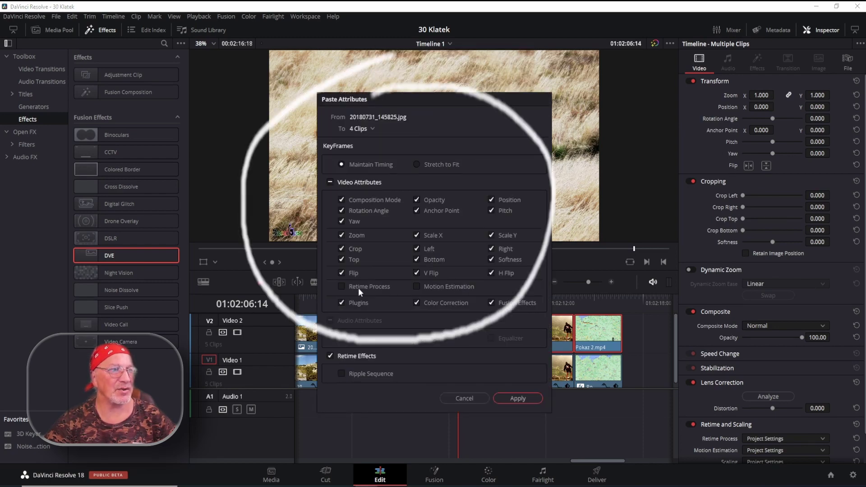
pyautogui.click(523, 397)
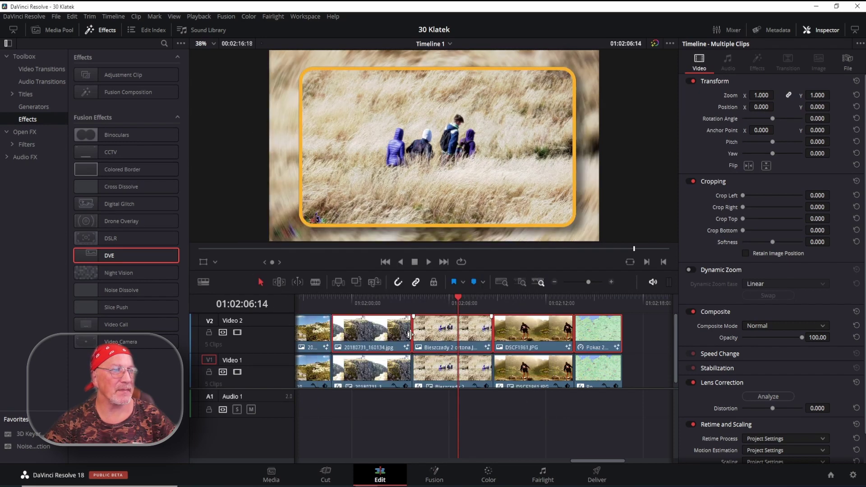
# - Preview the pasted golden frame on the later photos and the map clip
pyautogui.moveTo(386, 303); pyautogui.dragTo(440, 300)
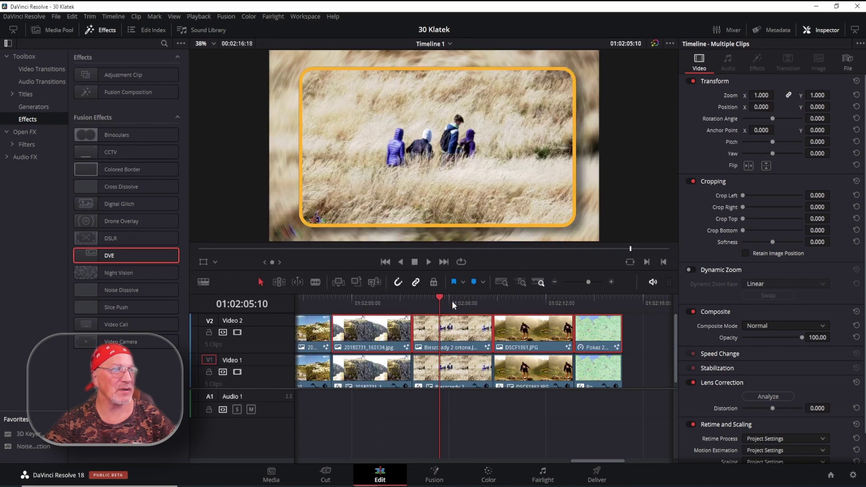
pyautogui.click(521, 298)
pyautogui.click(594, 300)
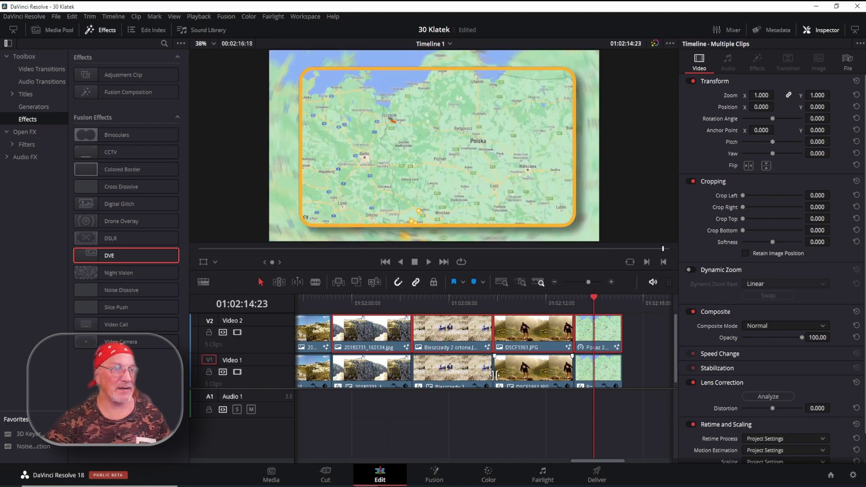
pyautogui.scroll(-3, 472, 361)
pyautogui.scroll(1, 473, 361)
pyautogui.scroll(1, 472, 361)
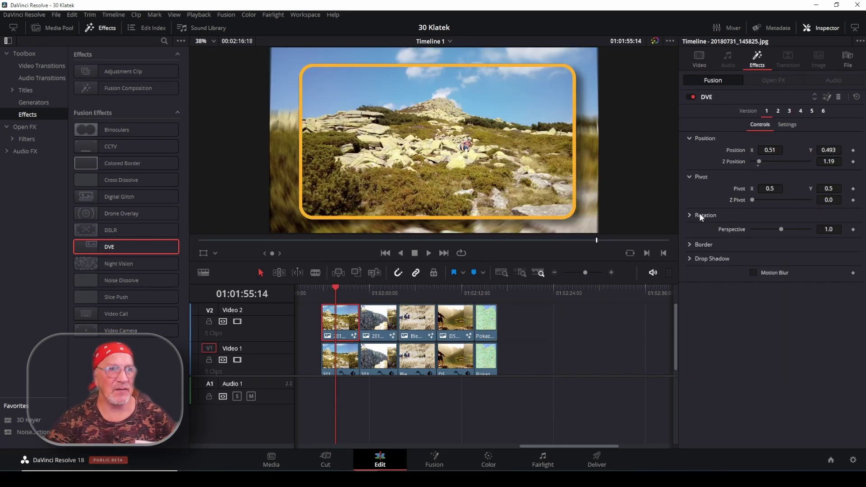
# - Expand DVE Rotation, test a 3D tilt, then reset X, Y and Z rotation to zero
pyautogui.click(693, 217)
pyautogui.moveTo(786, 240)
pyautogui.mouseDown()
pyautogui.moveTo(776, 250)
pyautogui.moveTo(797, 260)
pyautogui.mouseUp()
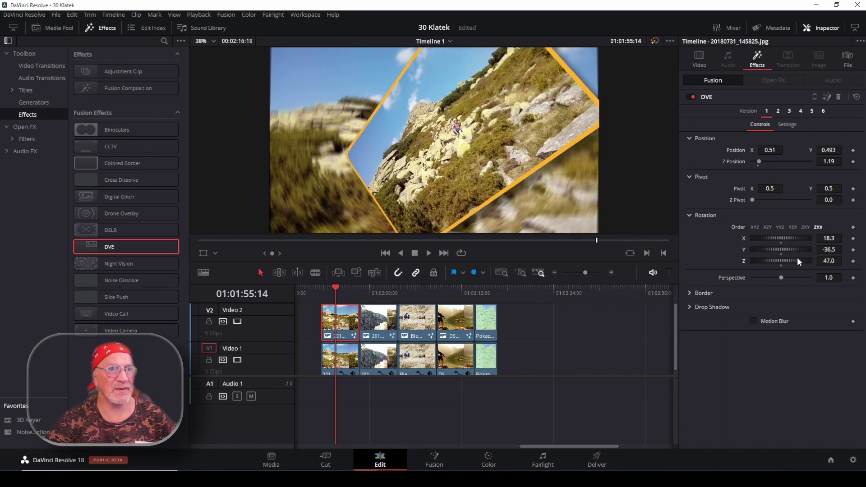
pyautogui.doubleClick(781, 263)
pyautogui.doubleClick(782, 250)
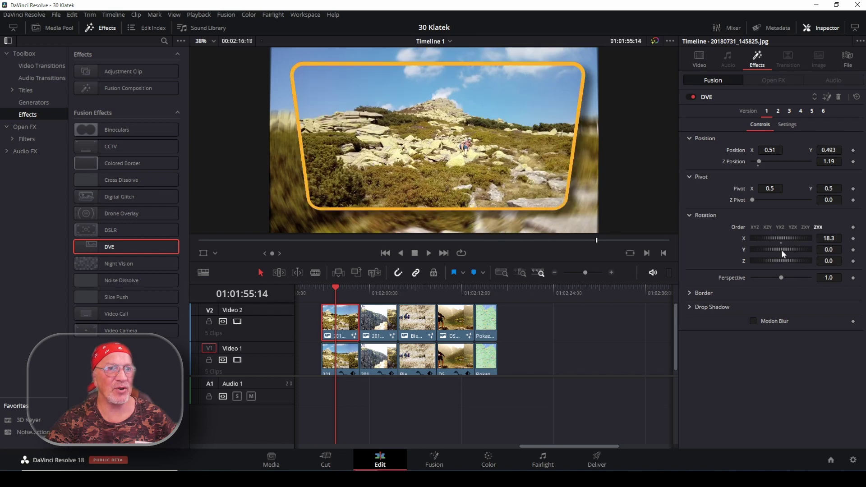
pyautogui.doubleClick(781, 243)
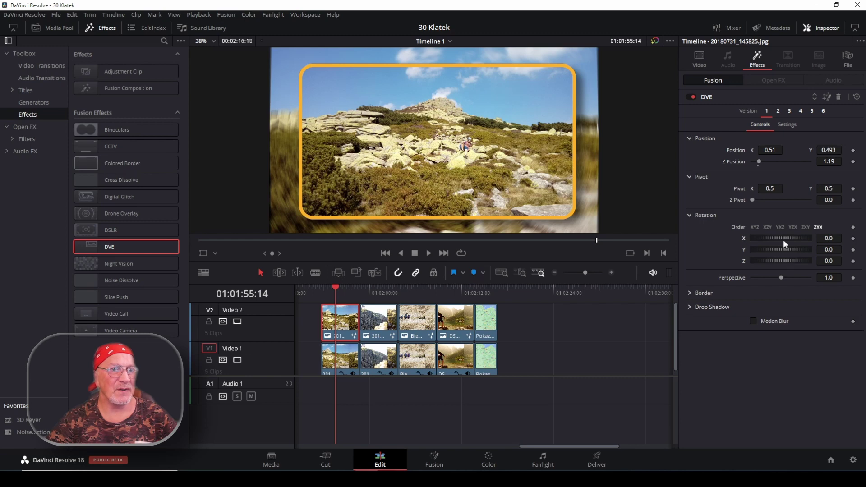
# - Keyframe X rotation at two points in the first photo and play the animation
pyautogui.moveTo(333, 291); pyautogui.dragTo(332, 291)
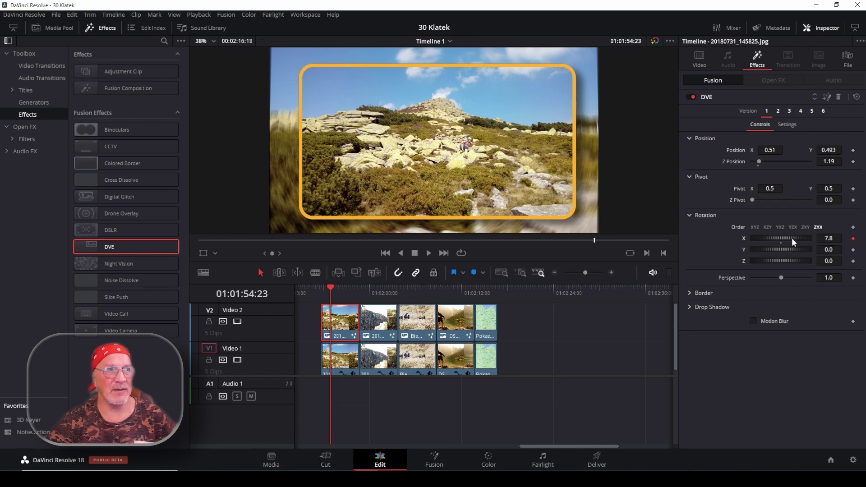
pyautogui.moveTo(792, 239); pyautogui.dragTo(797, 238)
pyautogui.moveTo(338, 287); pyautogui.dragTo(350, 289)
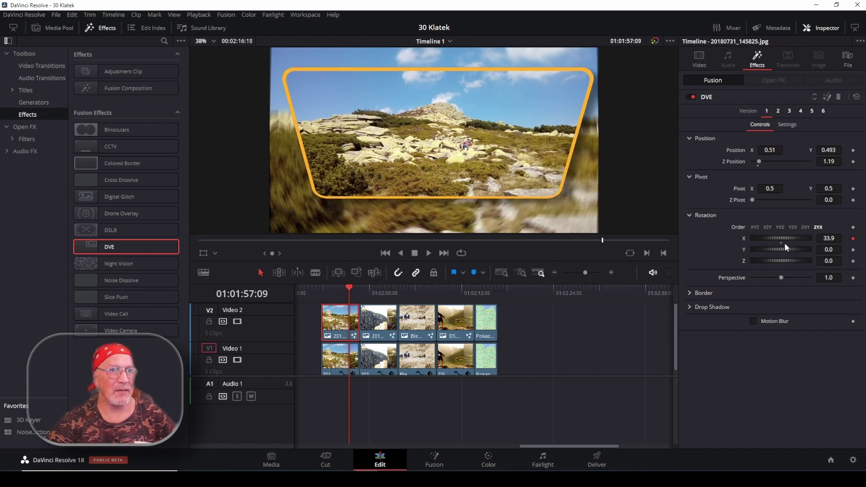
pyautogui.moveTo(788, 238); pyautogui.dragTo(752, 242)
pyautogui.moveTo(338, 291); pyautogui.dragTo(330, 292)
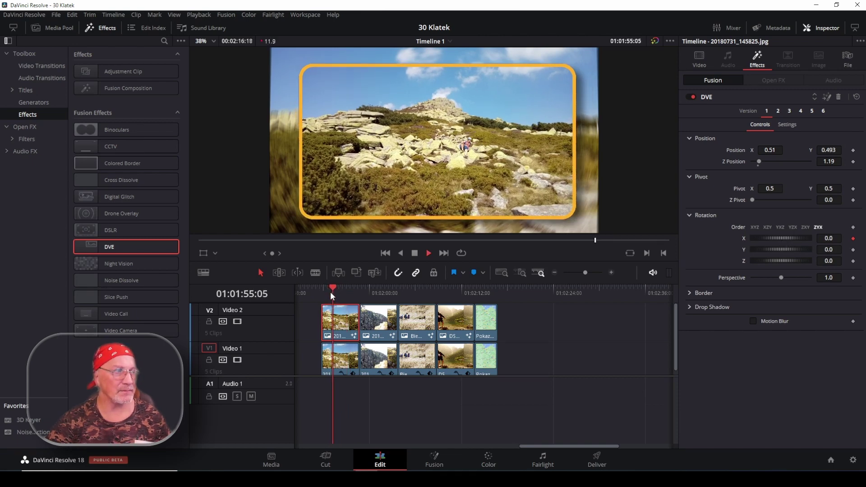
pyautogui.press('space')
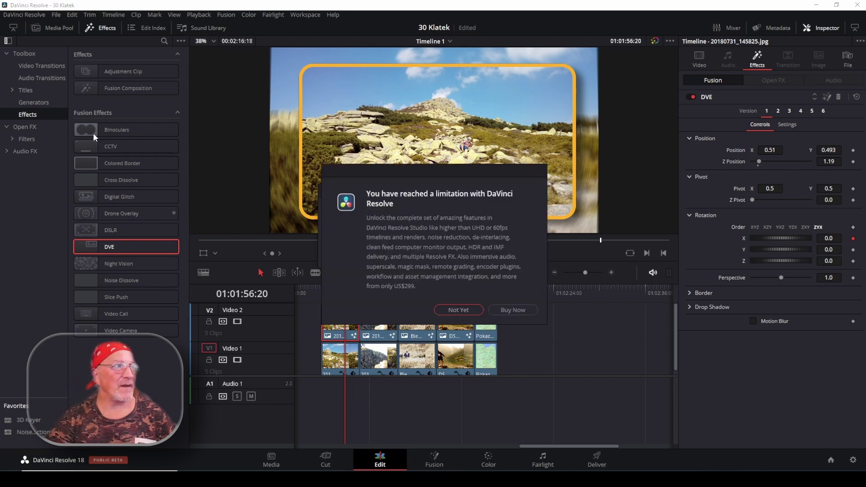
# - Dismiss the DaVinci Resolve Studio limitation notice with Not Yet
pyautogui.click(458, 310)
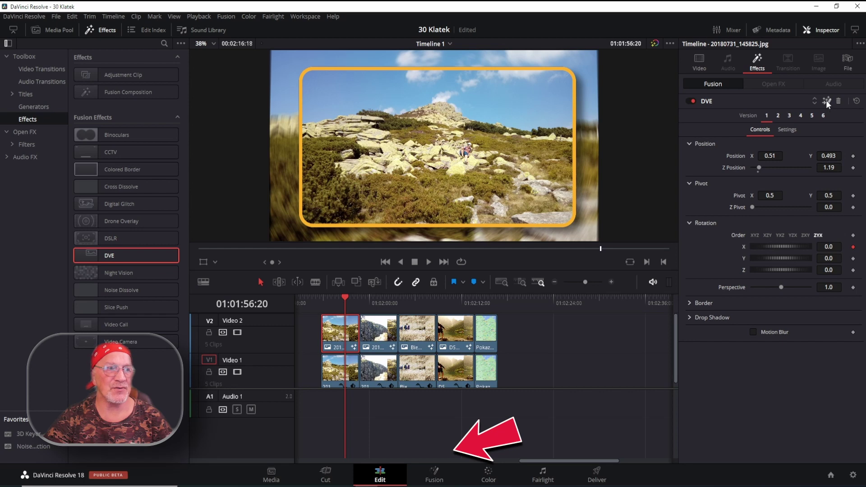
# - Open the first photo's DVE effect as a composition on the Fusion page
pyautogui.click(429, 483)
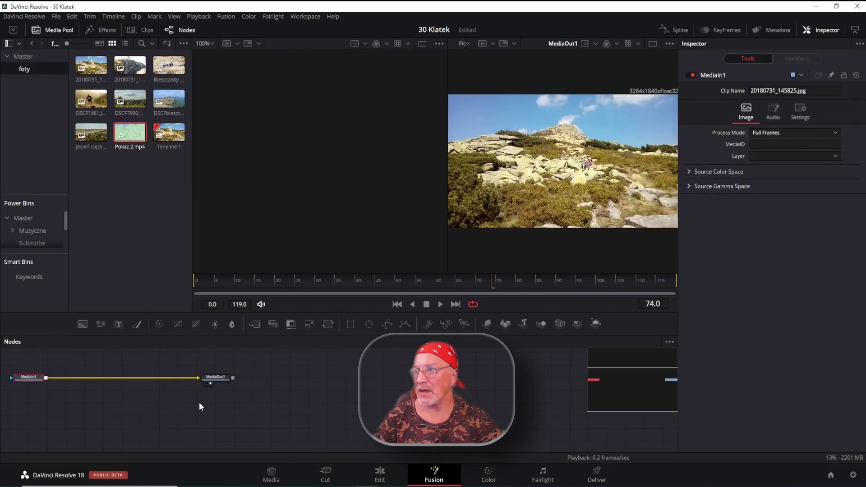
pyautogui.moveTo(106, 387); pyautogui.dragTo(191, 409)
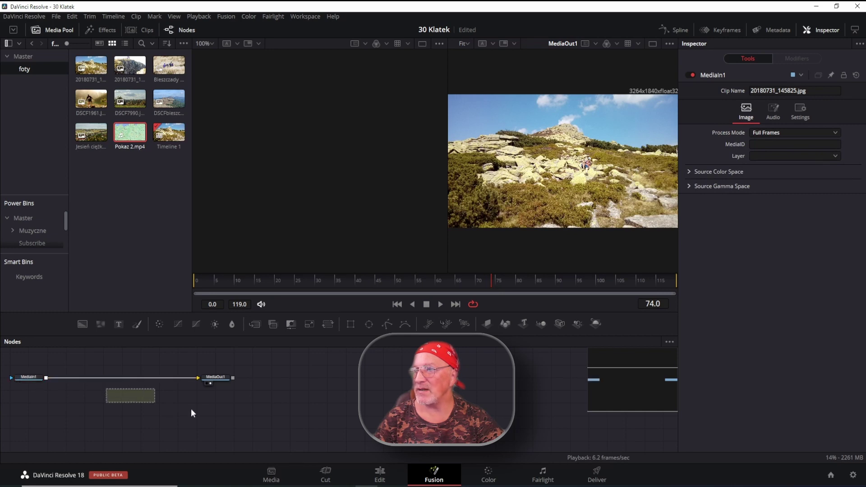
pyautogui.scroll(-2, 225, 412)
pyautogui.moveTo(207, 410); pyautogui.dragTo(350, 451)
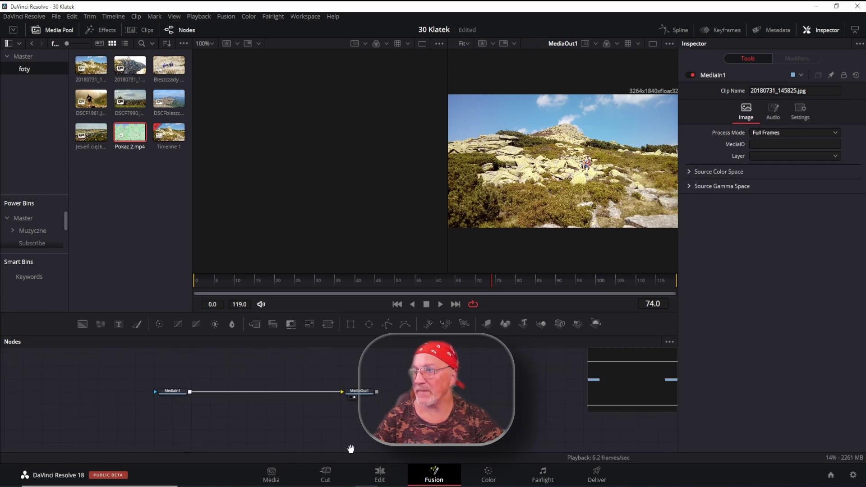
pyautogui.click(380, 474)
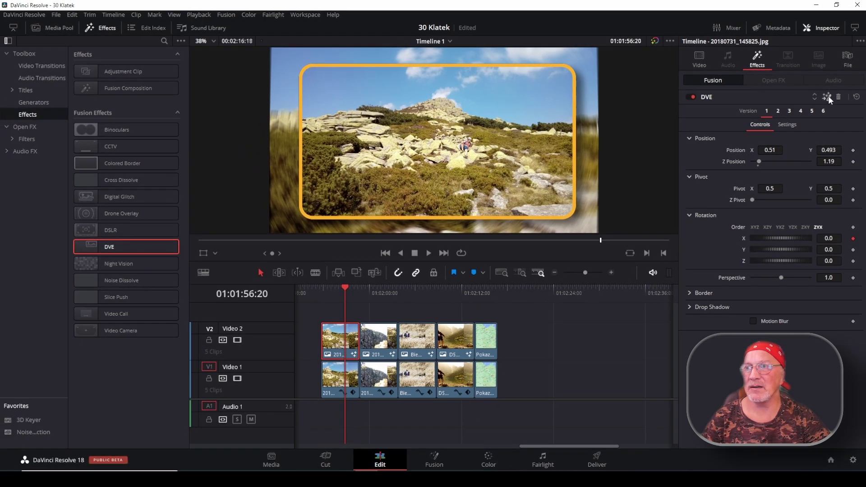
pyautogui.click(829, 97)
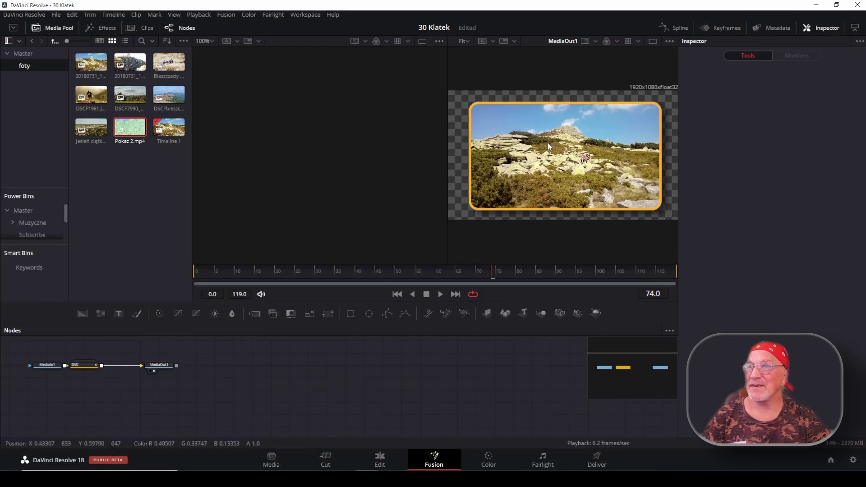
# - Switch Fusion to one large viewer and hide the Effects Library and Media Pool
pyautogui.click(653, 41)
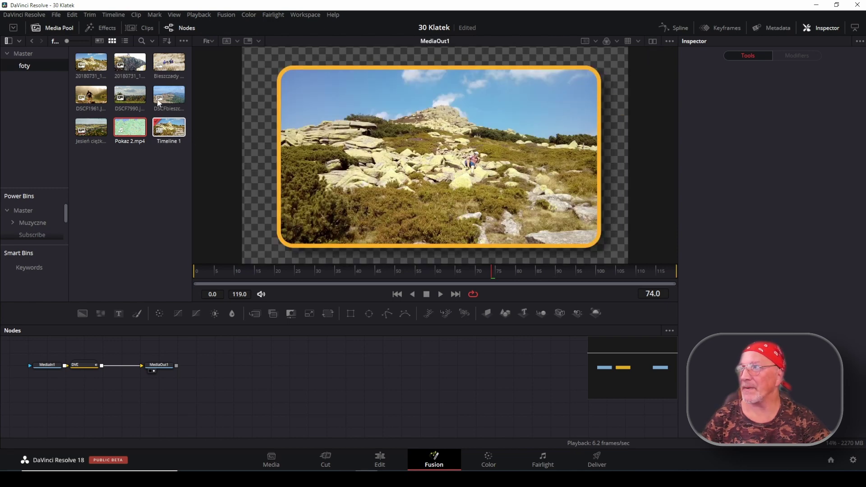
pyautogui.click(90, 29)
pyautogui.click(99, 28)
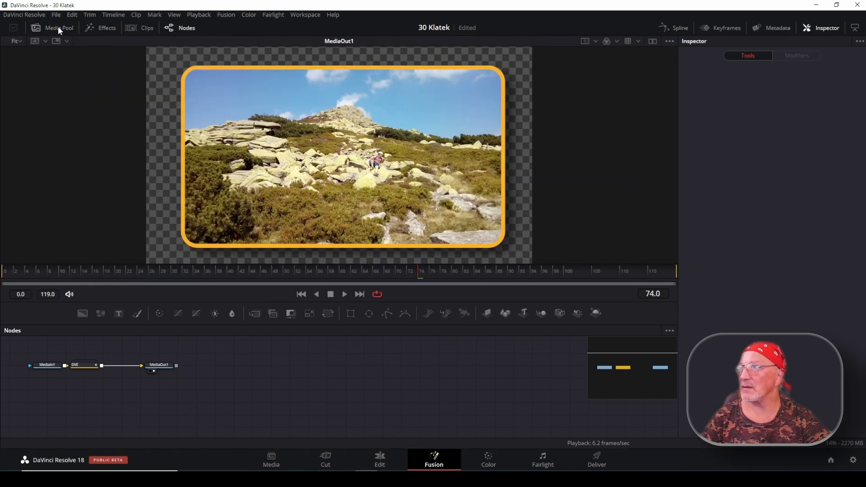
pyautogui.click(54, 26)
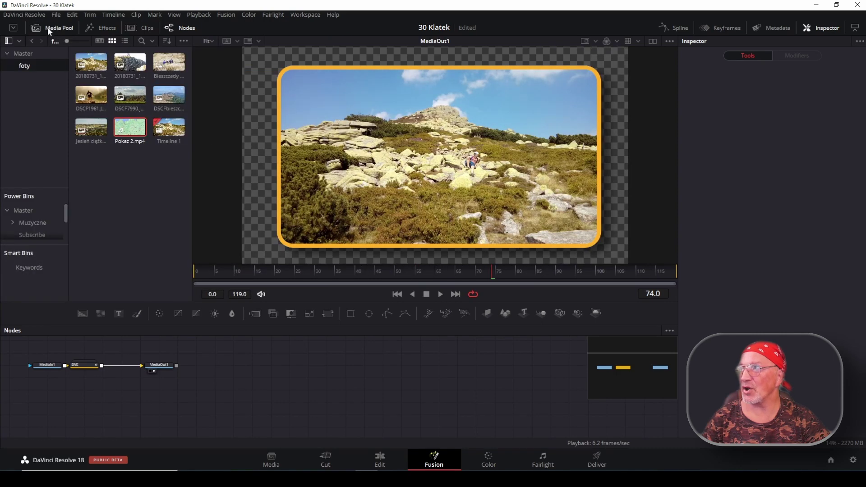
pyautogui.click(49, 29)
# - Spread out MediaIn1 and MediaOut1 and expand the DVE group into its internal nodes
pyautogui.moveTo(180, 408); pyautogui.dragTo(427, 408)
pyautogui.moveTo(326, 369)
pyautogui.mouseDown()
pyautogui.moveTo(248, 381)
pyautogui.moveTo(213, 370)
pyautogui.mouseUp()
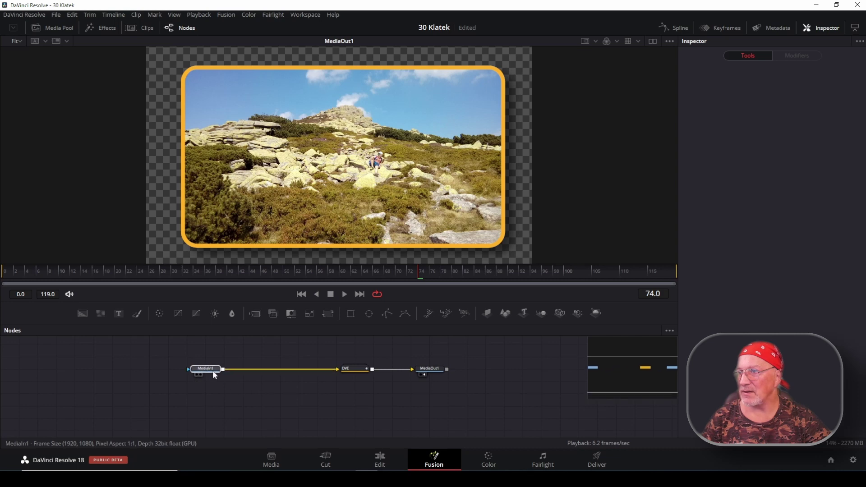
pyautogui.click(344, 366)
pyautogui.moveTo(429, 368); pyautogui.dragTo(465, 368)
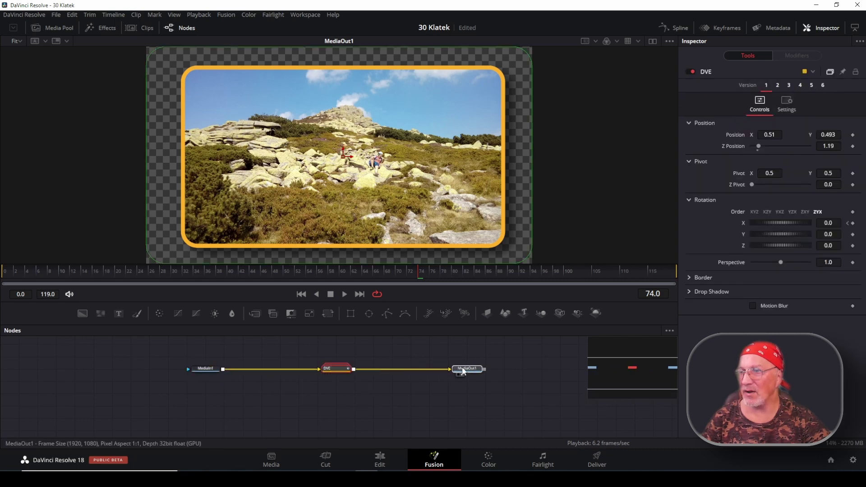
pyautogui.doubleClick(336, 368)
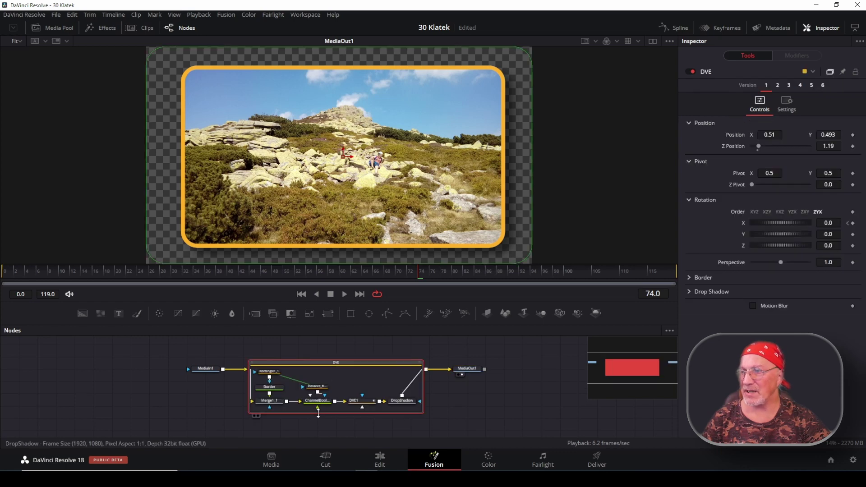
# - Shift MediaOut1 further right, select the DVE group, and insert a Transform node after it
pyautogui.click(268, 373)
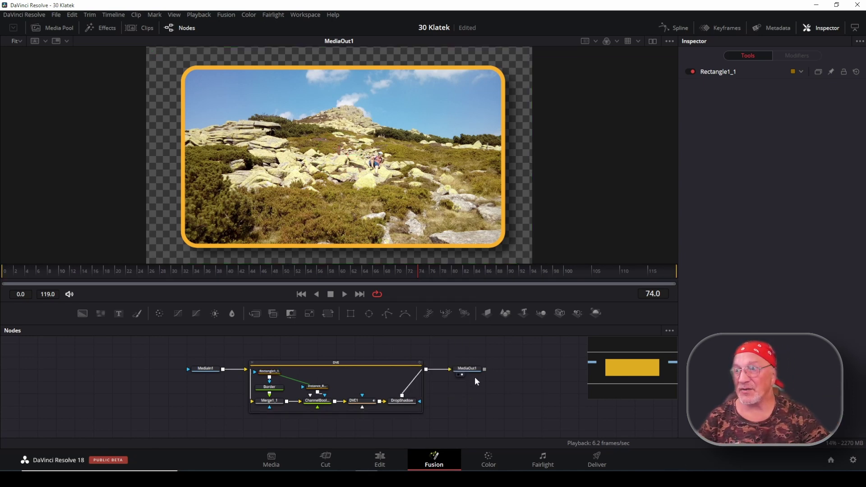
pyautogui.moveTo(472, 371); pyautogui.dragTo(529, 374)
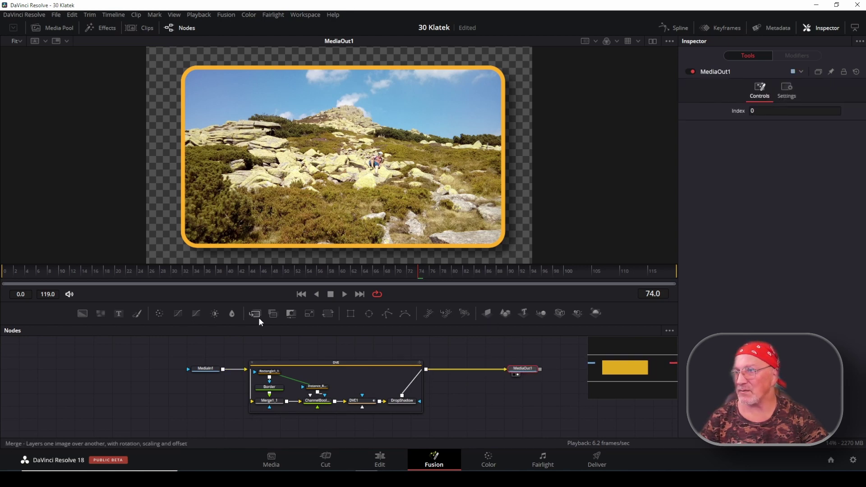
pyautogui.click(476, 417)
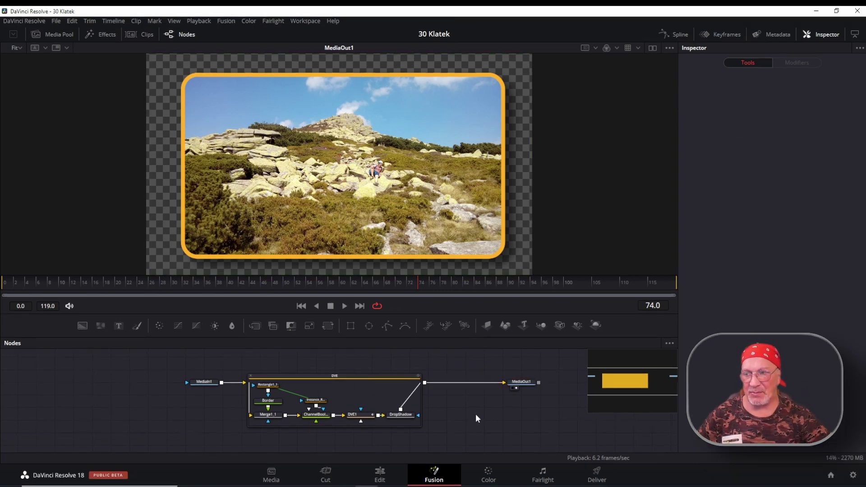
pyautogui.click(354, 379)
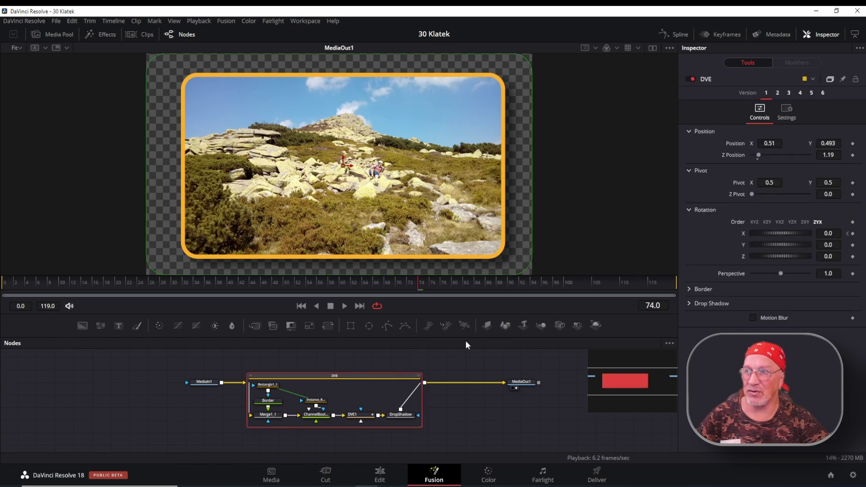
pyautogui.click(329, 326)
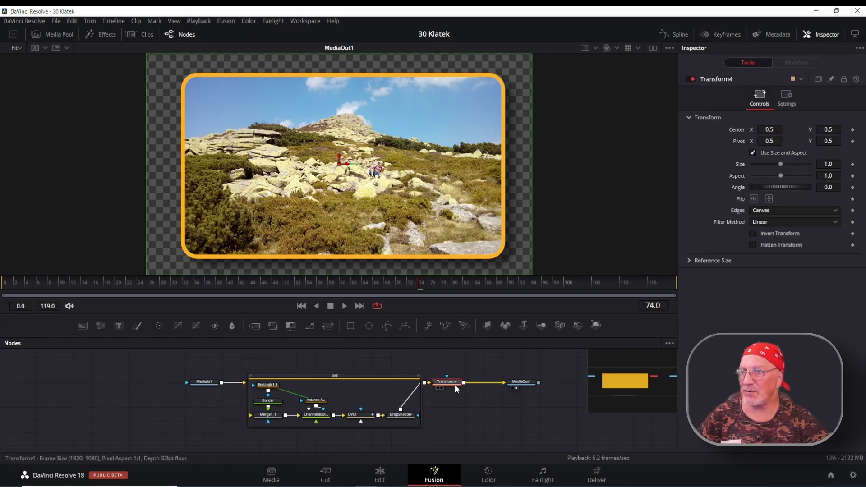
# - Test Transform4's rotation, reset its angle to 0, then delete the Transform4 node
pyautogui.moveTo(455, 384); pyautogui.dragTo(464, 368)
pyautogui.hotkey('ctrl', 'z')
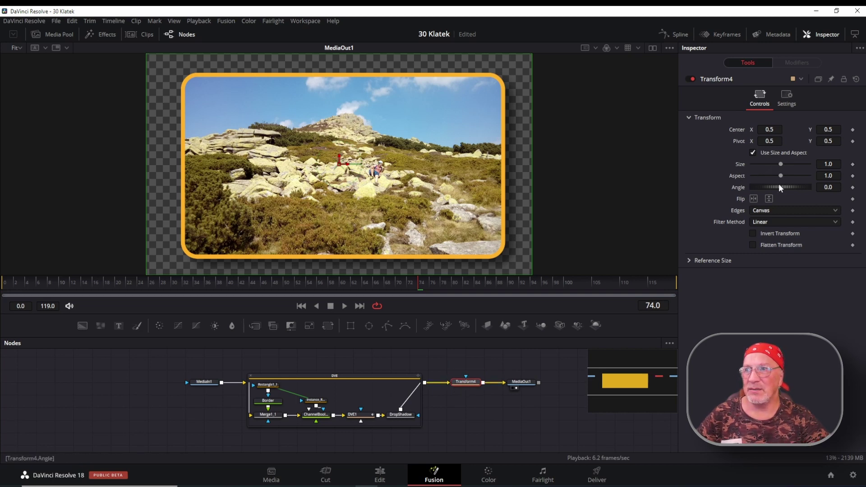
pyautogui.moveTo(778, 185); pyautogui.dragTo(774, 189)
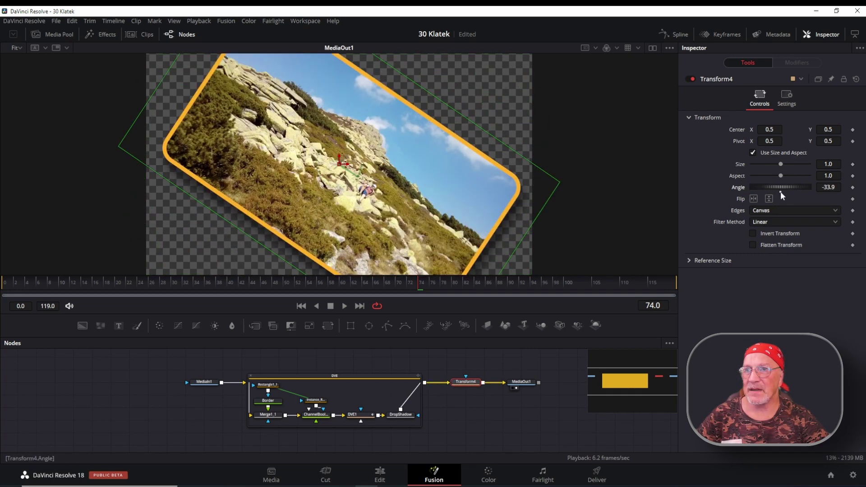
pyautogui.doubleClick(781, 191)
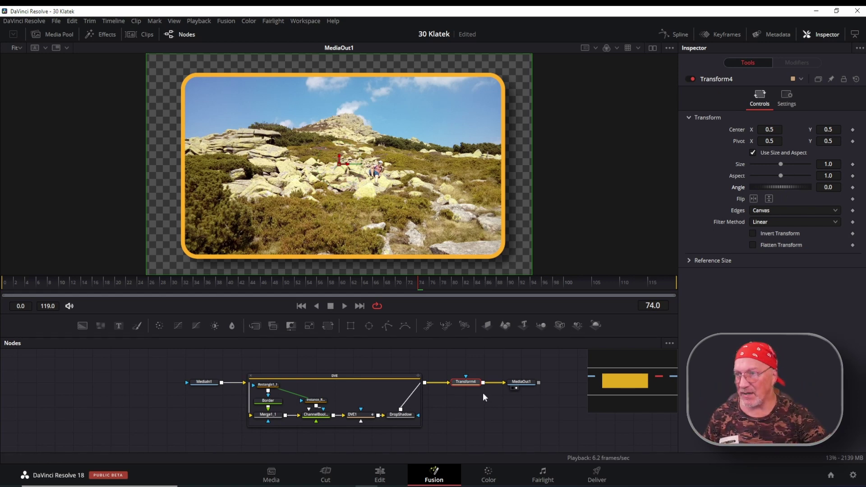
pyautogui.press('Delete')
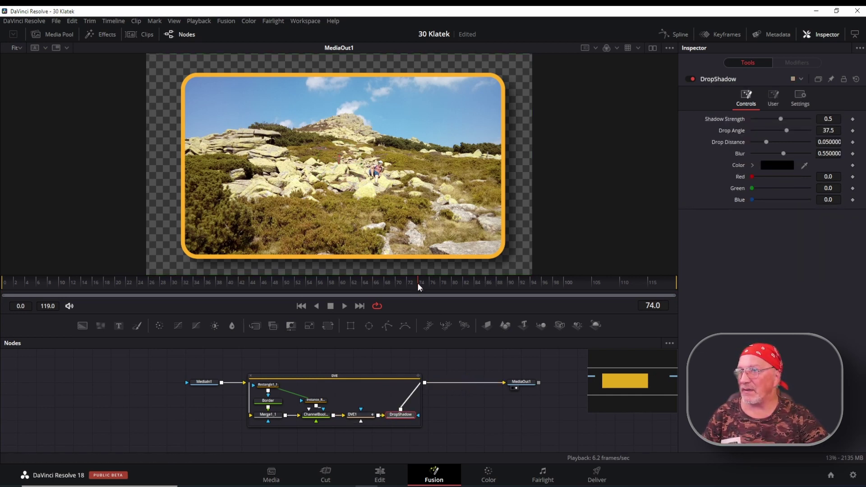
# - At frame 0, keyframe DVE1's Rotation X at 26.1
pyautogui.moveTo(340, 289); pyautogui.dragTo(1, 291)
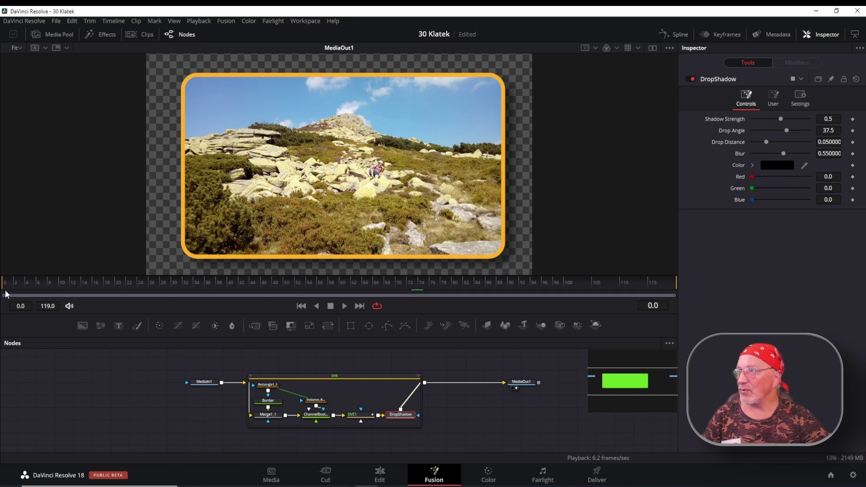
pyautogui.click(356, 413)
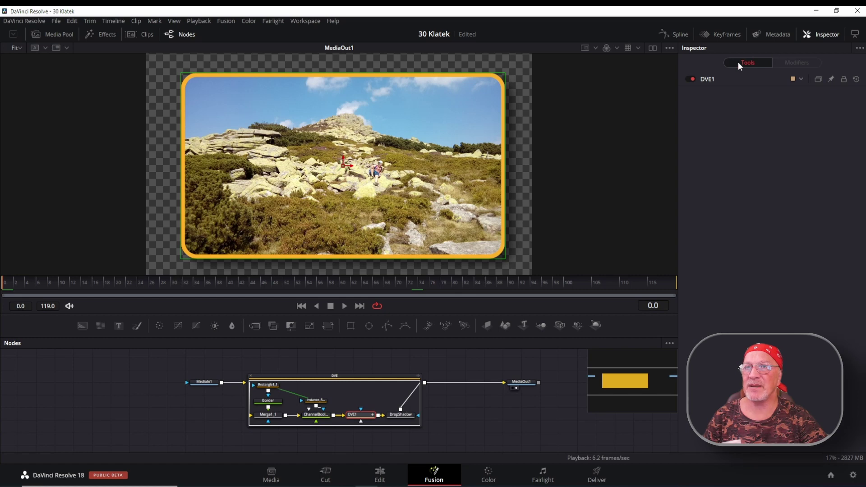
pyautogui.click(711, 78)
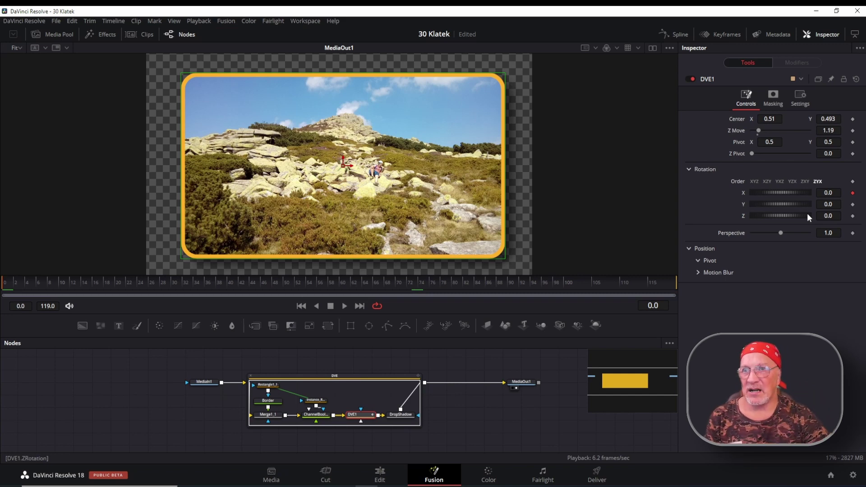
pyautogui.moveTo(796, 191); pyautogui.dragTo(801, 193)
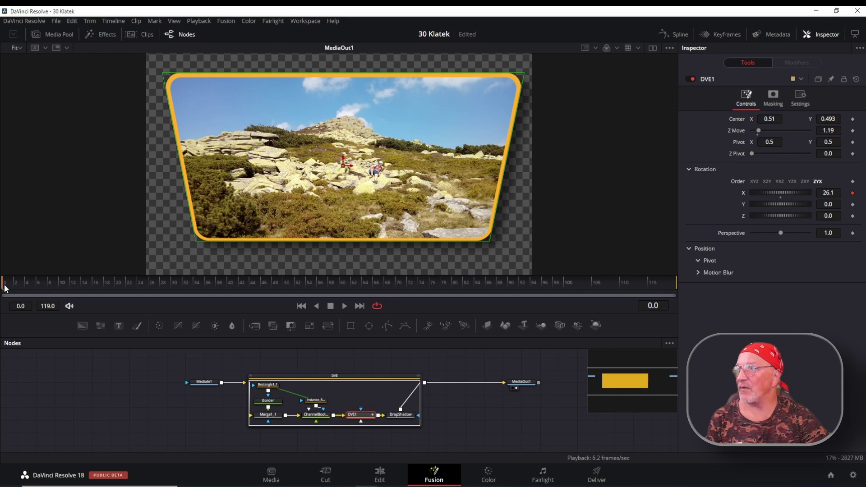
# - At frame 119, reset DVE1's Rotation X to 0
pyautogui.moveTo(551, 287); pyautogui.dragTo(672, 284)
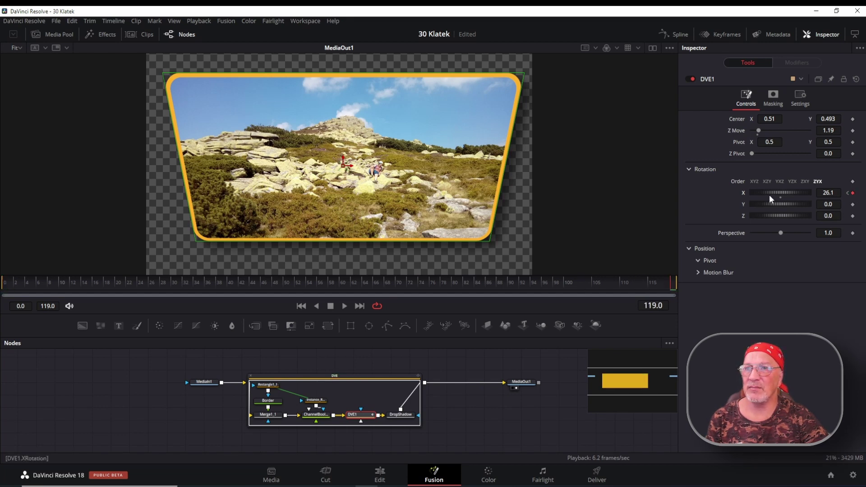
pyautogui.moveTo(770, 194); pyautogui.dragTo(778, 194)
pyautogui.hotkey('ctrl', 'z')
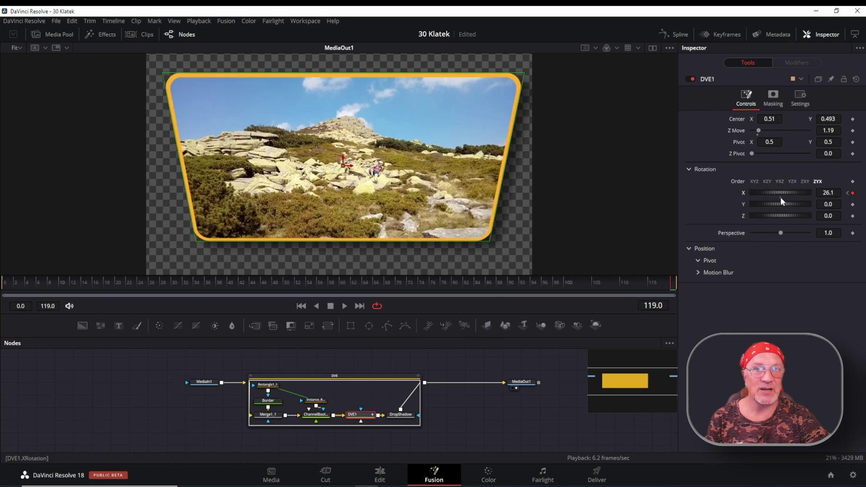
pyautogui.doubleClick(780, 194)
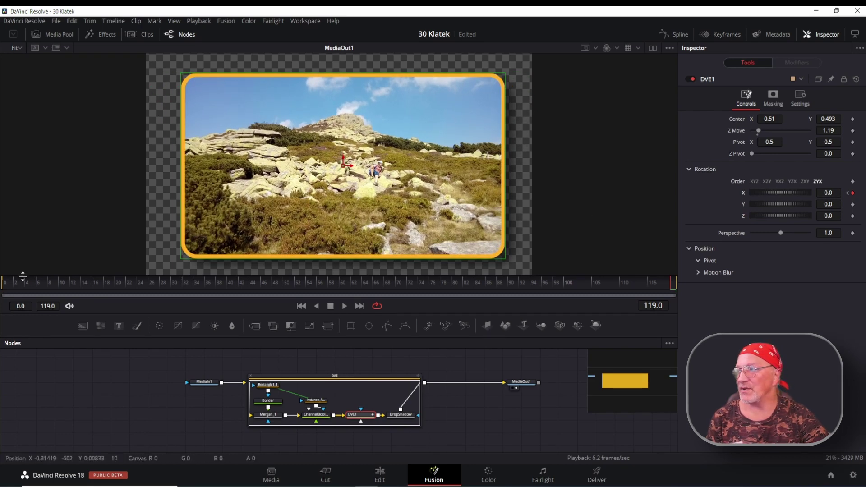
# - Scrub and play back the X tilt animation, then return to frame 0
pyautogui.moveTo(23, 277)
pyautogui.mouseDown()
pyautogui.moveTo(112, 285)
pyautogui.moveTo(388, 283)
pyautogui.moveTo(3, 285)
pyautogui.mouseUp()
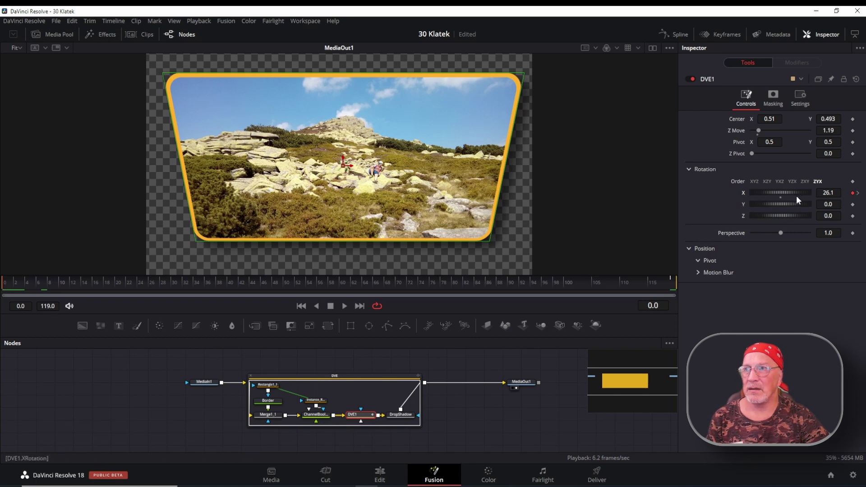
pyautogui.click(671, 279)
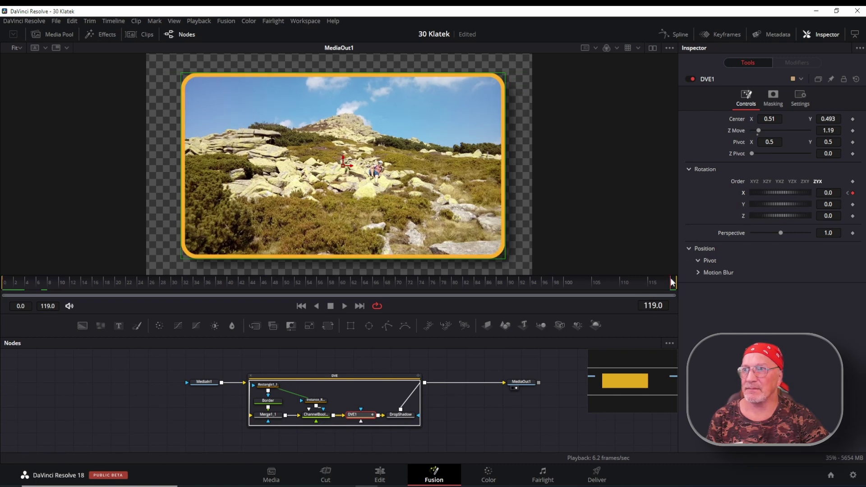
pyautogui.click(239, 279)
pyautogui.press('space')
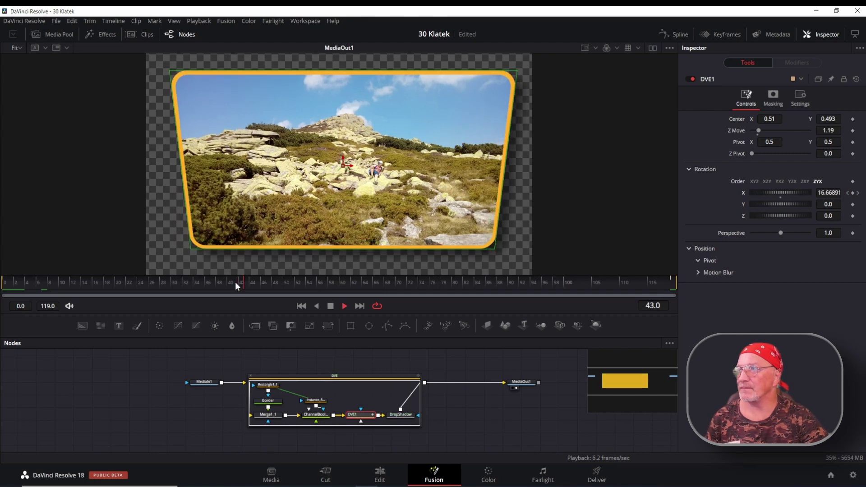
pyautogui.press('space')
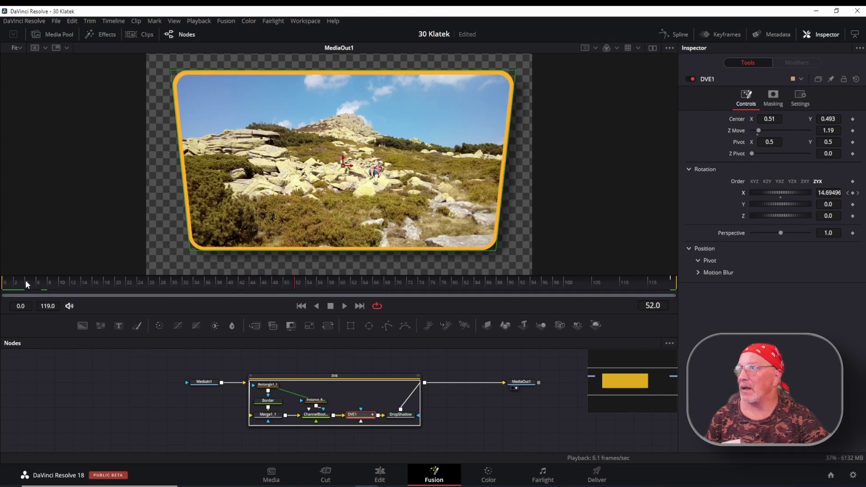
pyautogui.click(3, 283)
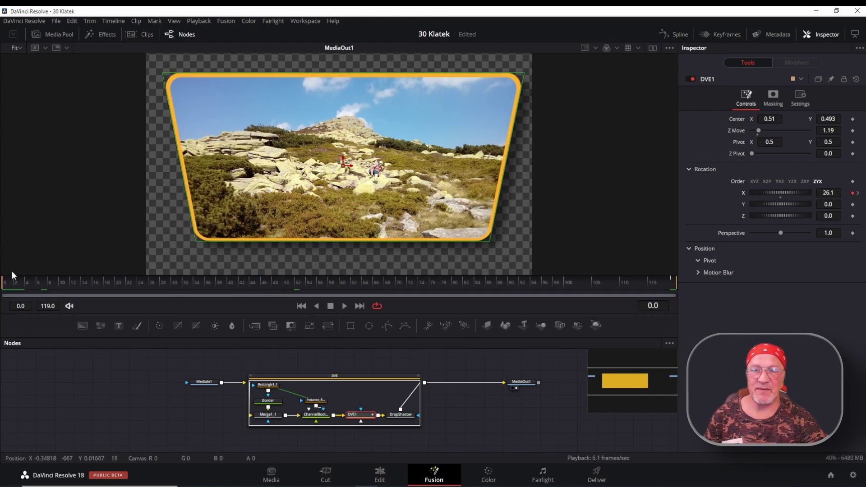
# - Turn off High Quality playback in the viewer's playback options
pyautogui.rightClick(436, 306)
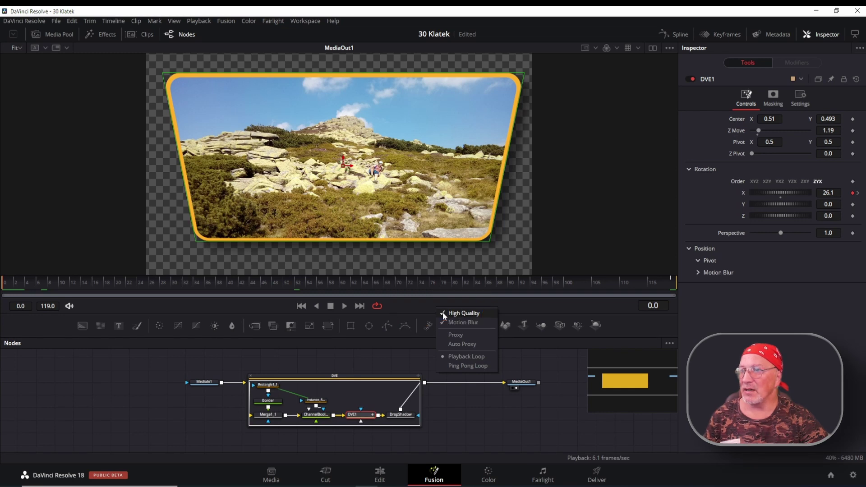
pyautogui.click(442, 313)
pyautogui.rightClick(441, 305)
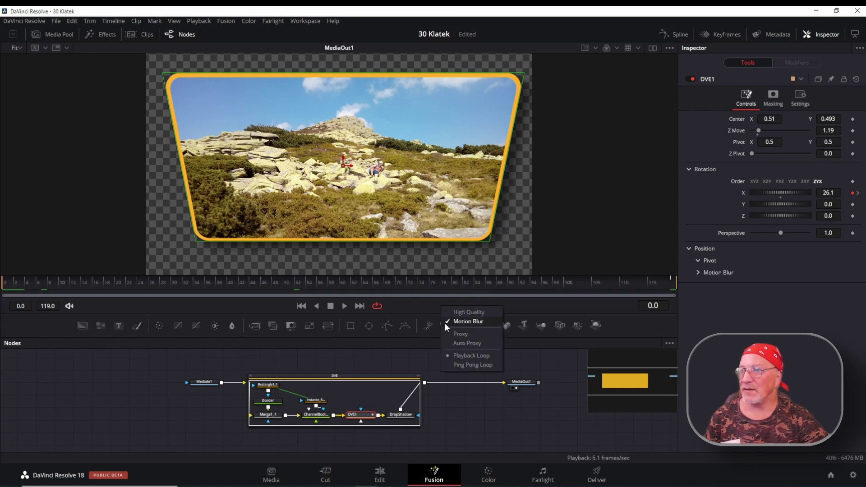
pyautogui.click(446, 321)
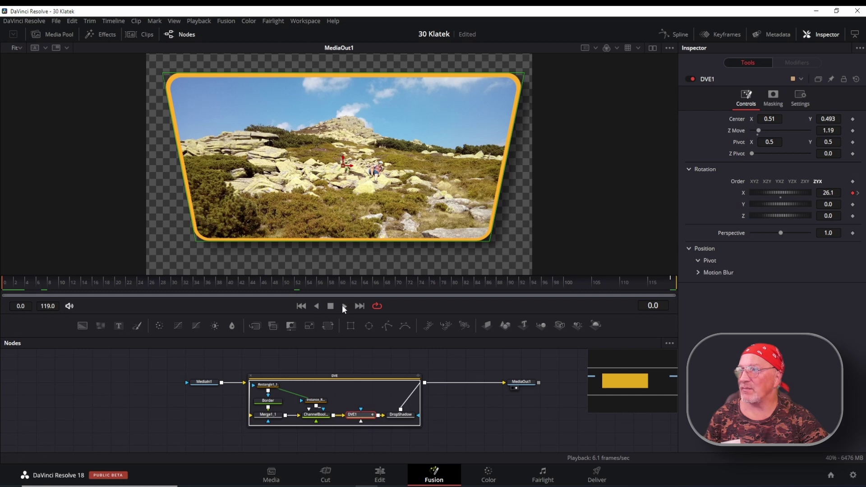
# - Play the tilt animation once, then return to the Edit page
pyautogui.click(342, 305)
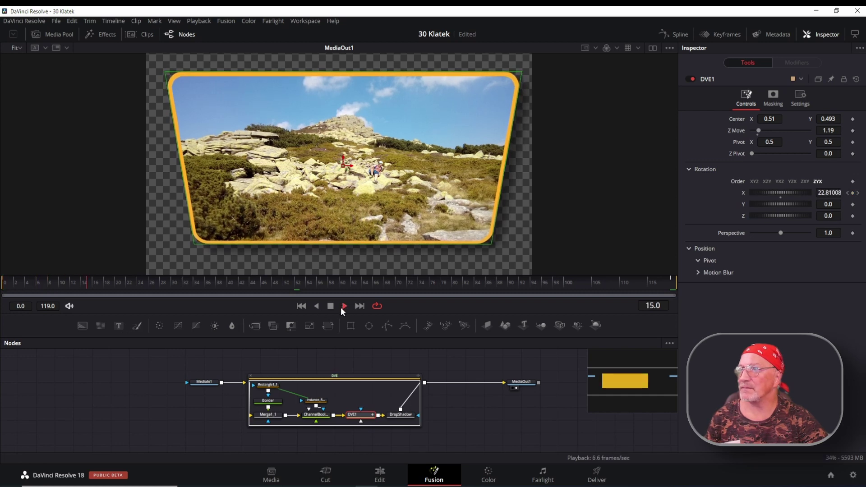
pyautogui.click(343, 306)
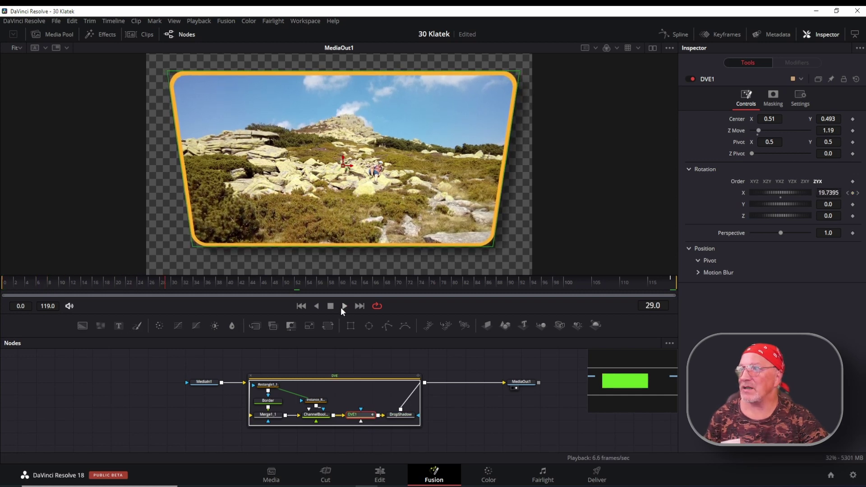
pyautogui.click(382, 478)
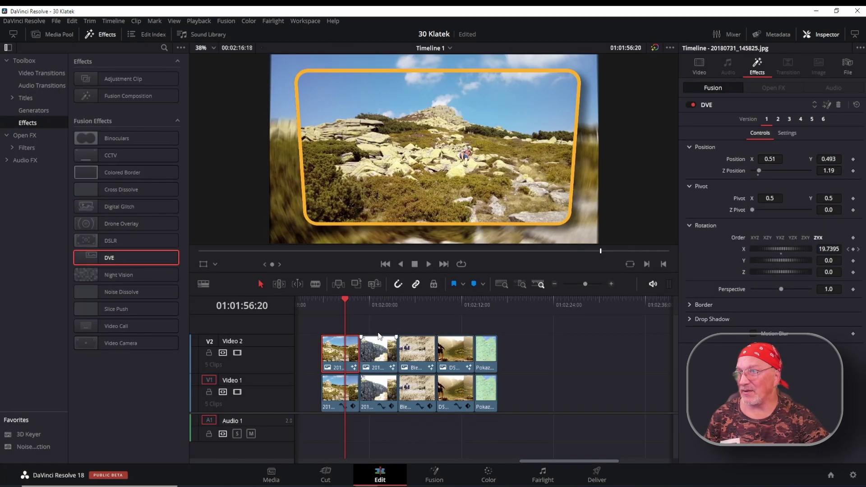
# - Move the playhead to the second photo and select the cliff clip on Video 2
pyautogui.moveTo(349, 304); pyautogui.dragTo(370, 305)
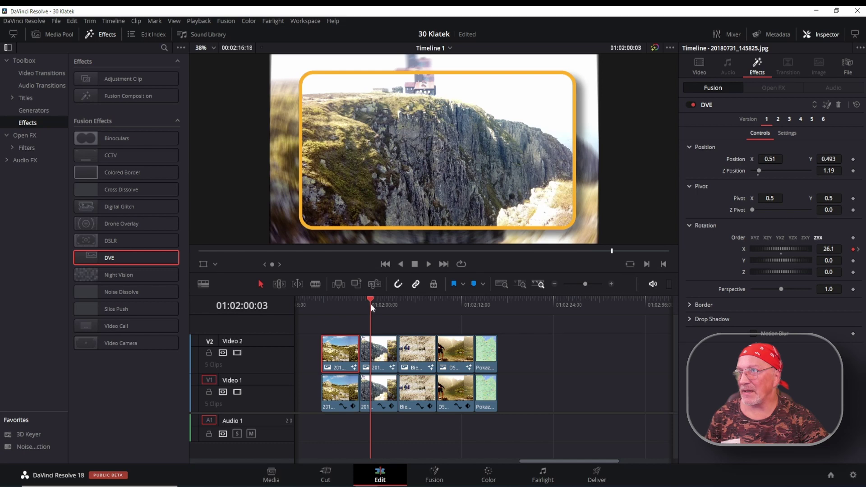
pyautogui.click(379, 359)
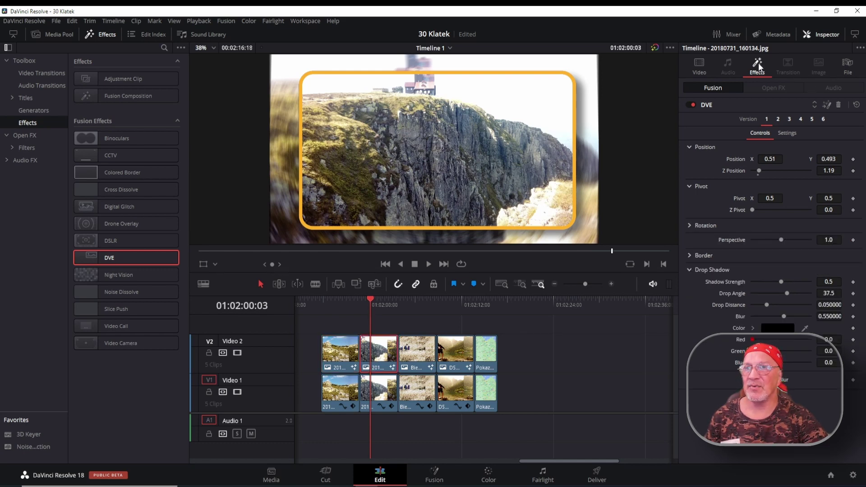
# - Open the cliff photo's DVE in Fusion and show DVE1's rotation settings at frame 0
pyautogui.click(827, 105)
pyautogui.moveTo(159, 378); pyautogui.dragTo(235, 380)
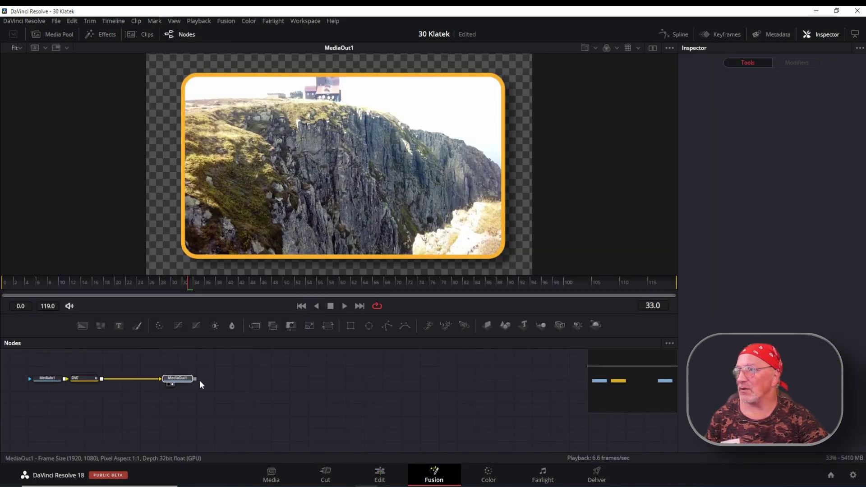
pyautogui.doubleClick(80, 378)
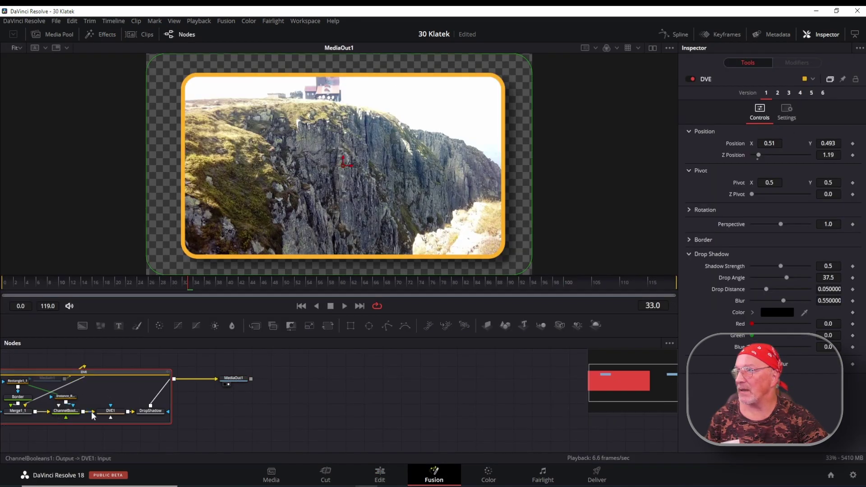
pyautogui.click(109, 411)
pyautogui.press('Home')
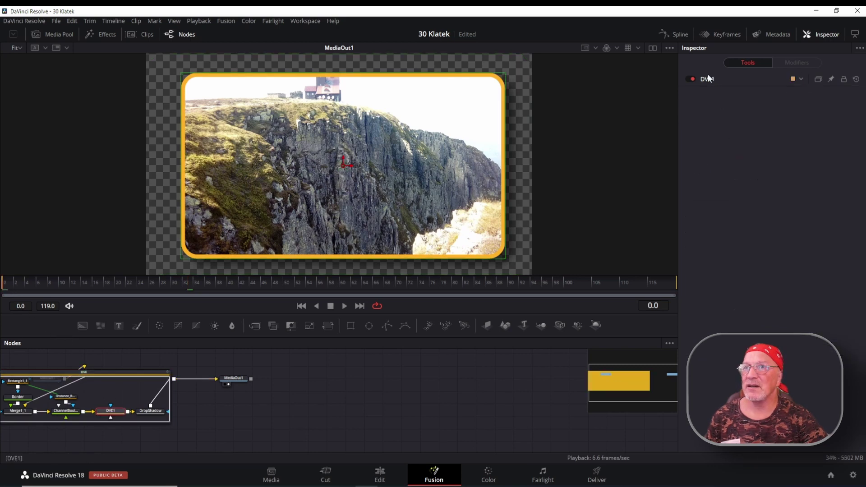
pyautogui.click(721, 80)
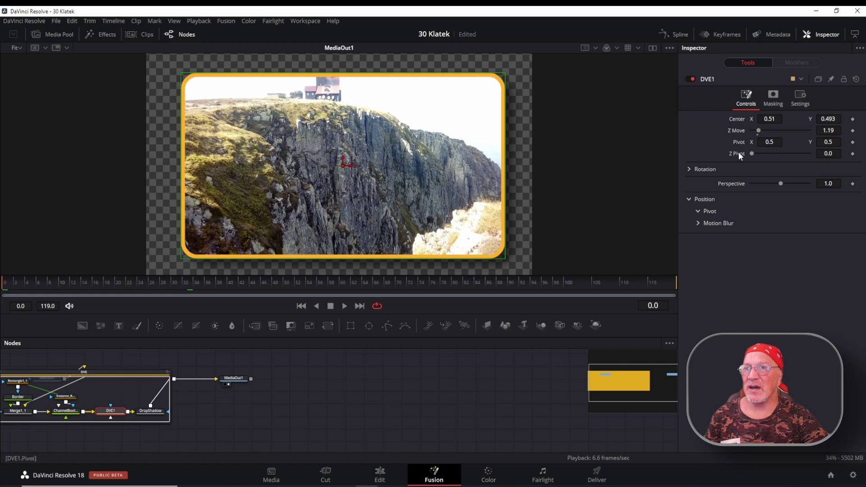
pyautogui.click(693, 168)
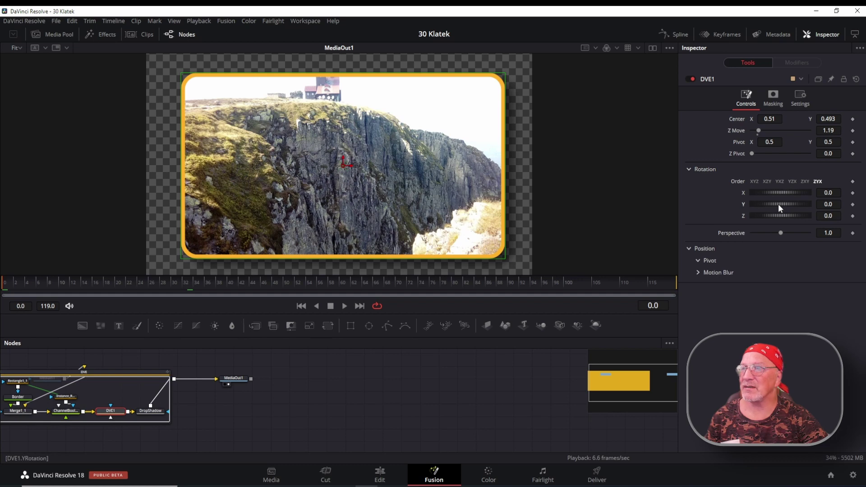
# - Animate DVE1 Y rotation from -18.3 at frame 0 to 0 at frame 119
pyautogui.moveTo(781, 207); pyautogui.dragTo(808, 207)
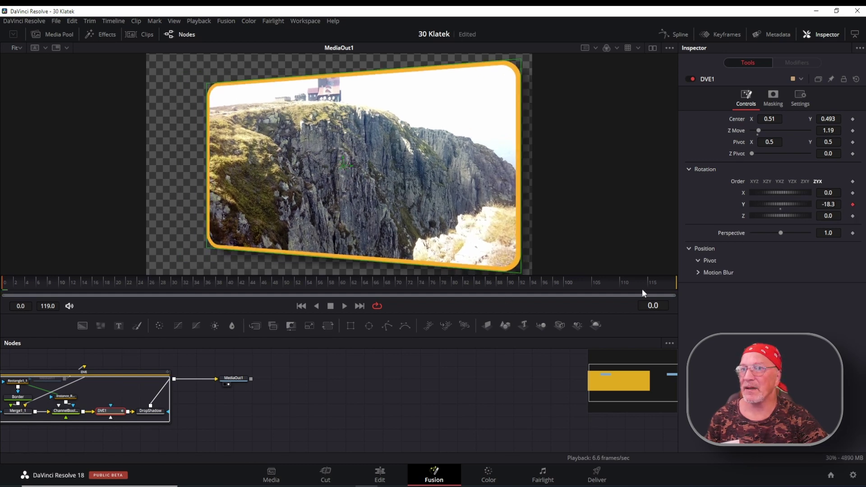
pyautogui.doubleClick(782, 209)
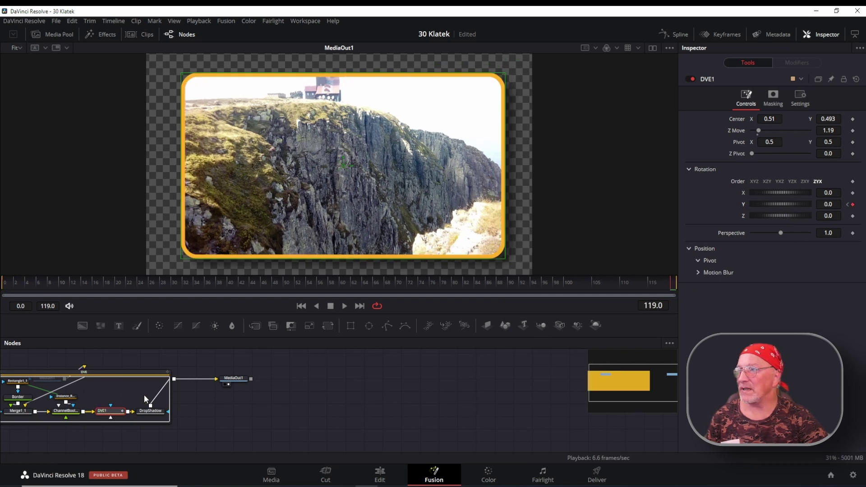
pyautogui.click(377, 482)
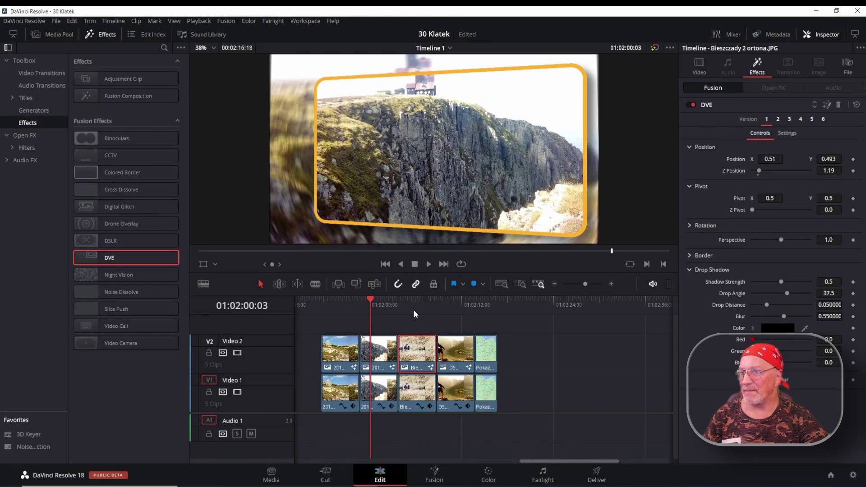
# - Open the hikers-in-grass photo's DVE in Fusion and reveal DVE1's rotation settings
pyautogui.click(414, 312)
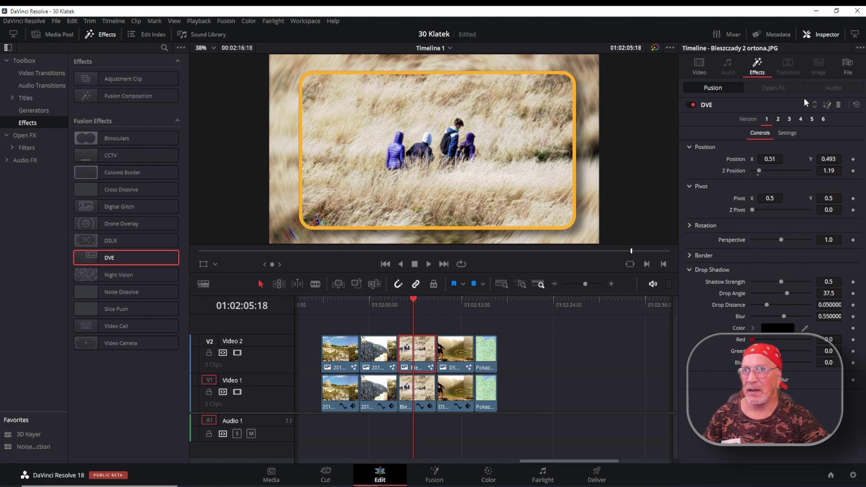
pyautogui.click(829, 105)
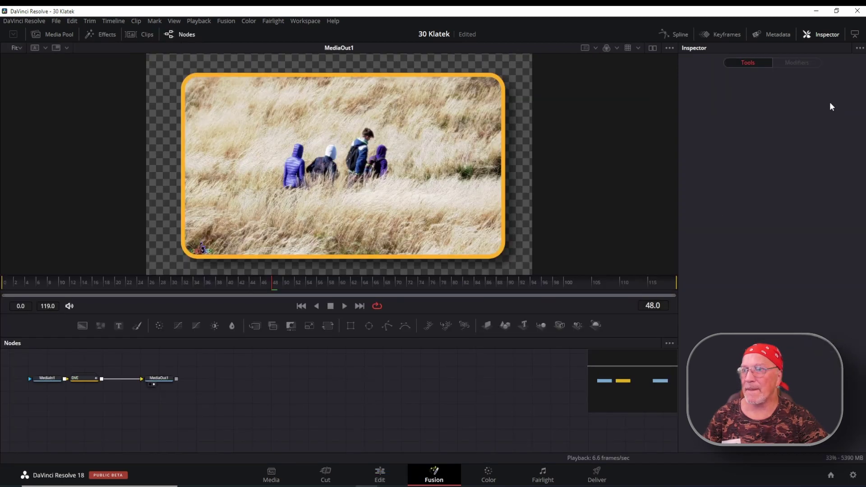
pyautogui.click(97, 381)
pyautogui.doubleClick(88, 380)
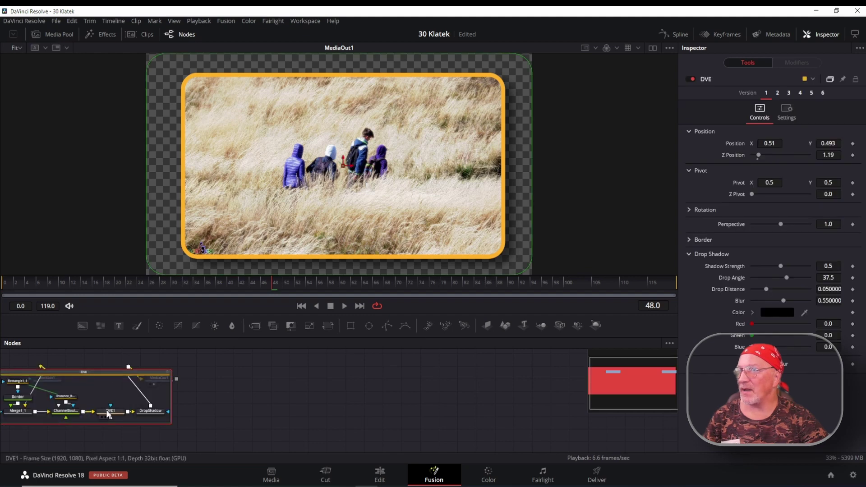
pyautogui.click(108, 411)
pyautogui.click(712, 81)
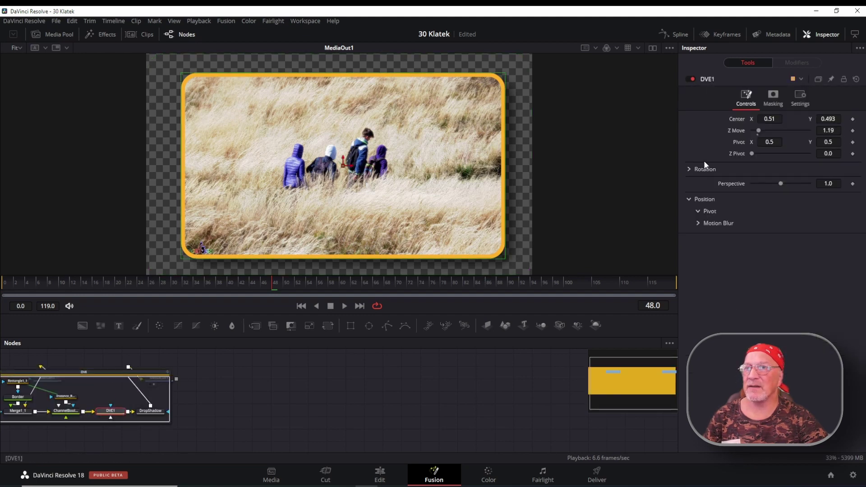
pyautogui.click(703, 171)
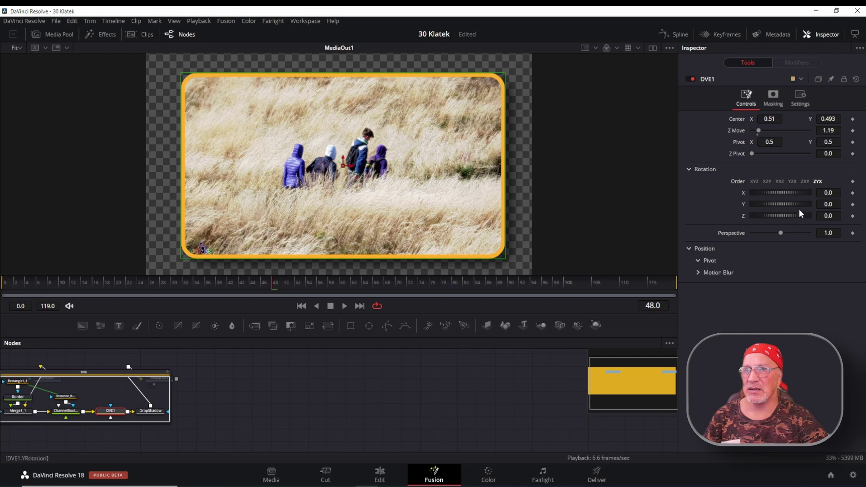
# - Keyframe DVE1 Rotation X at -23.5, then at 0 on frame 119
pyautogui.moveTo(788, 191); pyautogui.dragTo(784, 193)
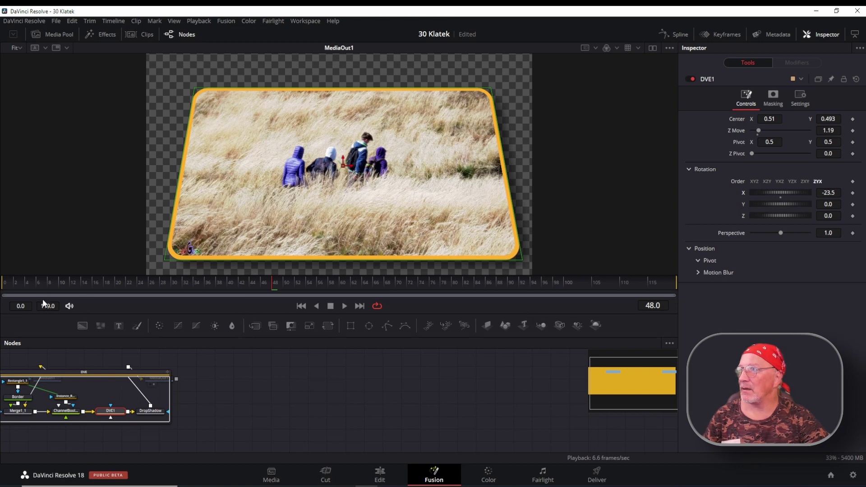
pyautogui.click(853, 194)
pyautogui.click(673, 280)
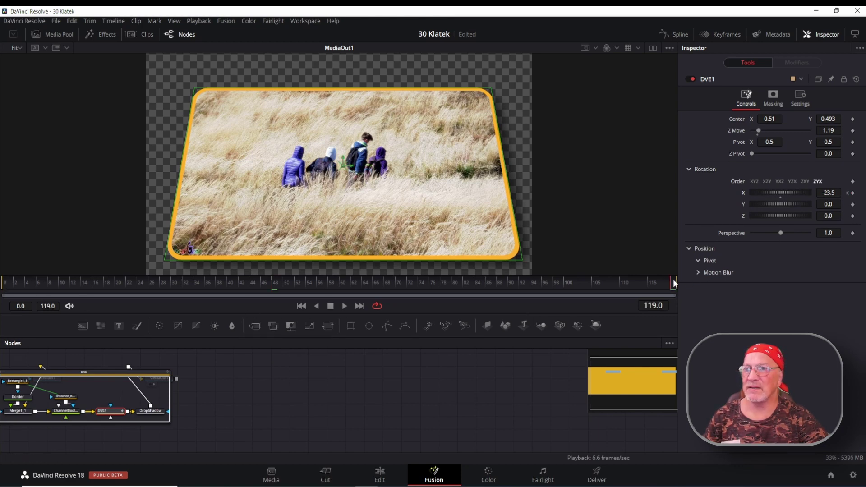
pyautogui.click(853, 194)
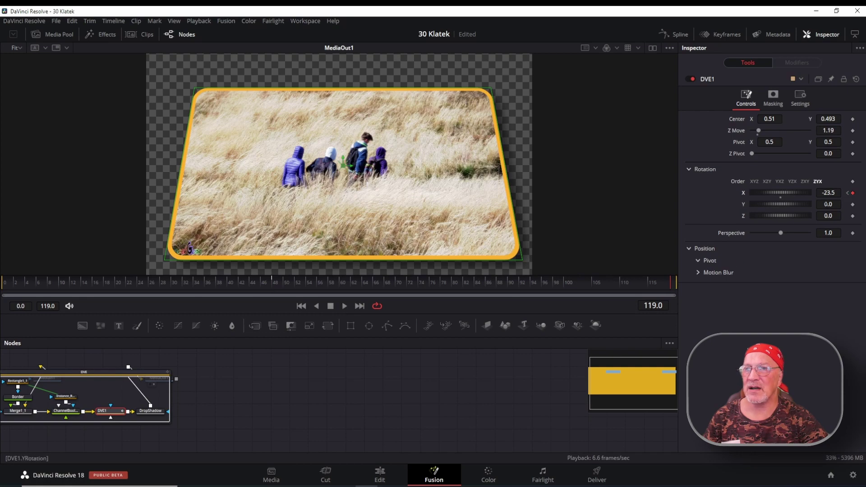
pyautogui.doubleClick(779, 197)
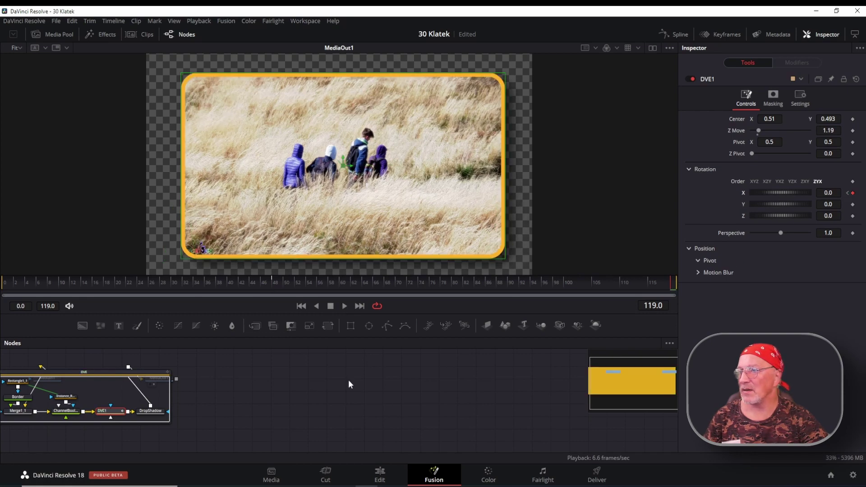
pyautogui.click(380, 478)
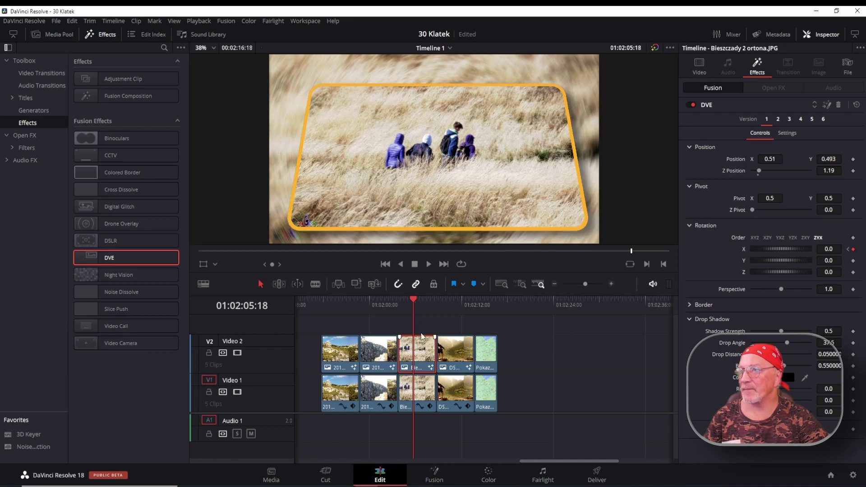
# - Open the lakeside photo's DVE in Fusion, space the nodes, and reveal DVE1's rotation settings
pyautogui.click(453, 309)
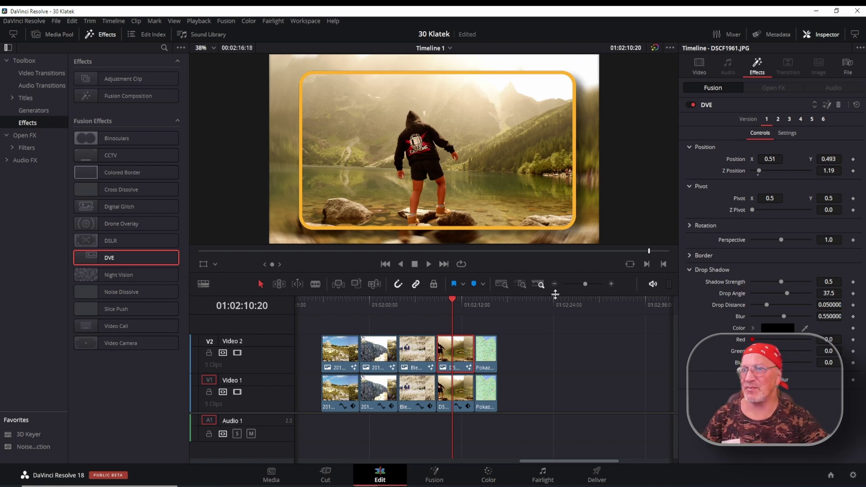
pyautogui.click(828, 102)
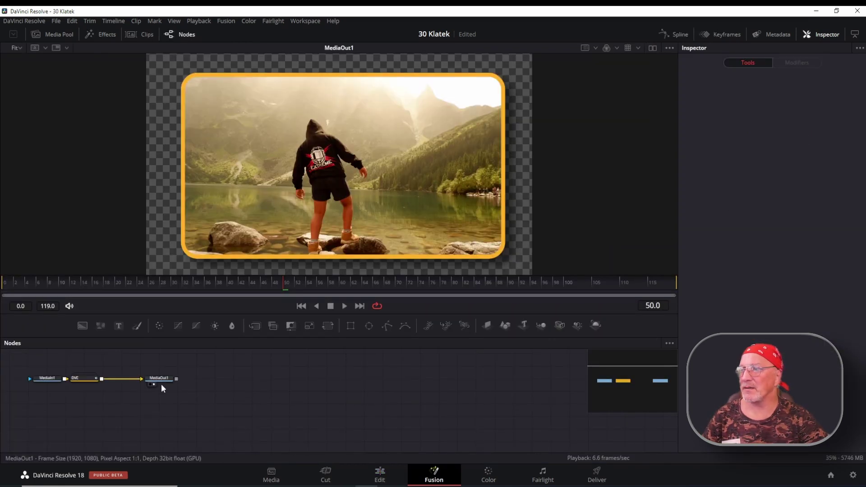
pyautogui.moveTo(161, 384); pyautogui.dragTo(311, 383)
pyautogui.moveTo(82, 384); pyautogui.dragTo(156, 384)
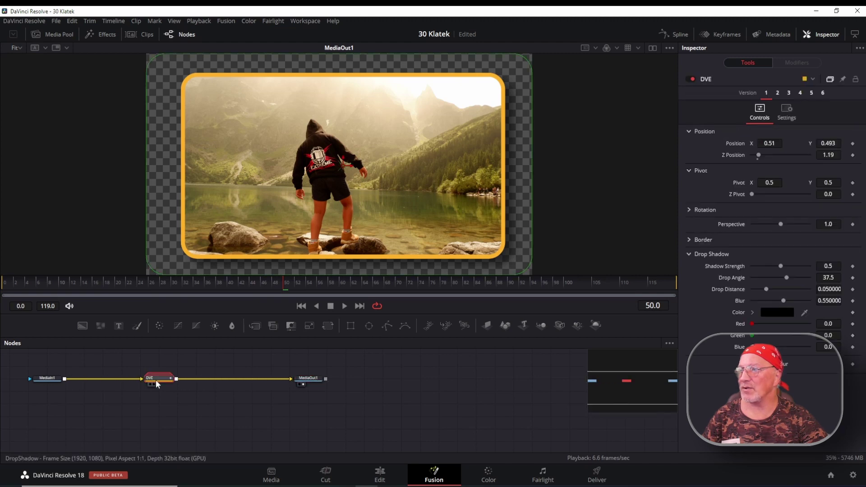
pyautogui.click(171, 379)
pyautogui.click(185, 411)
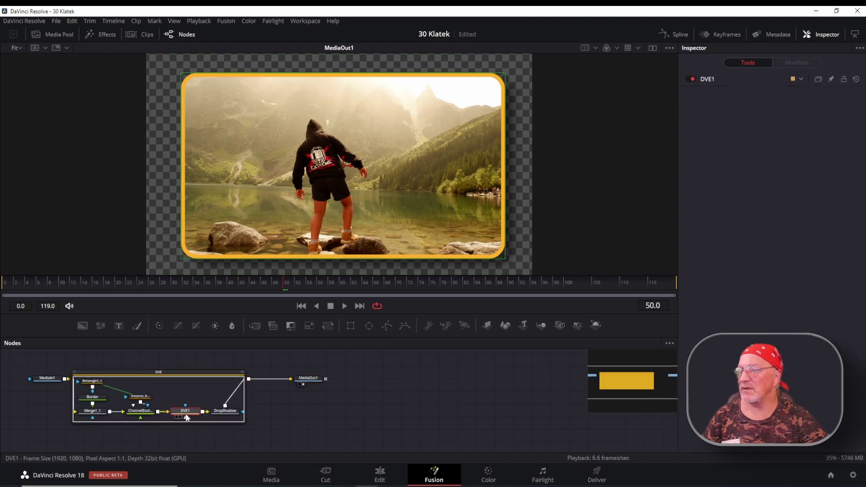
pyautogui.click(708, 80)
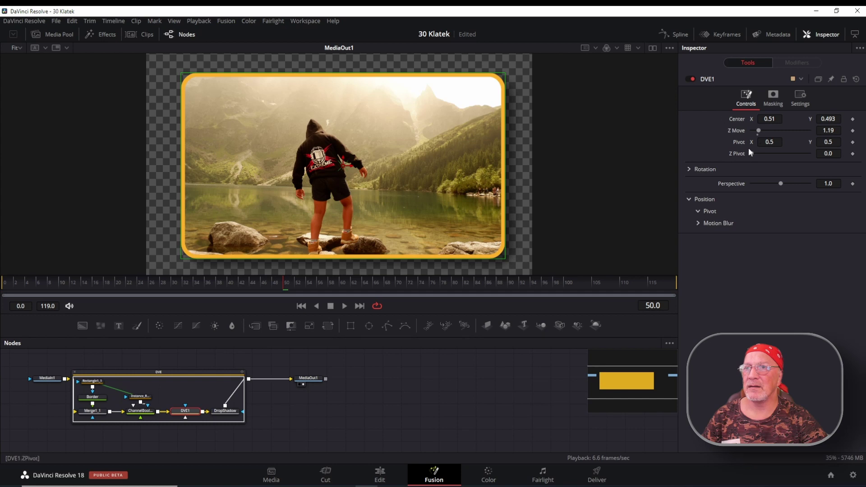
pyautogui.click(708, 169)
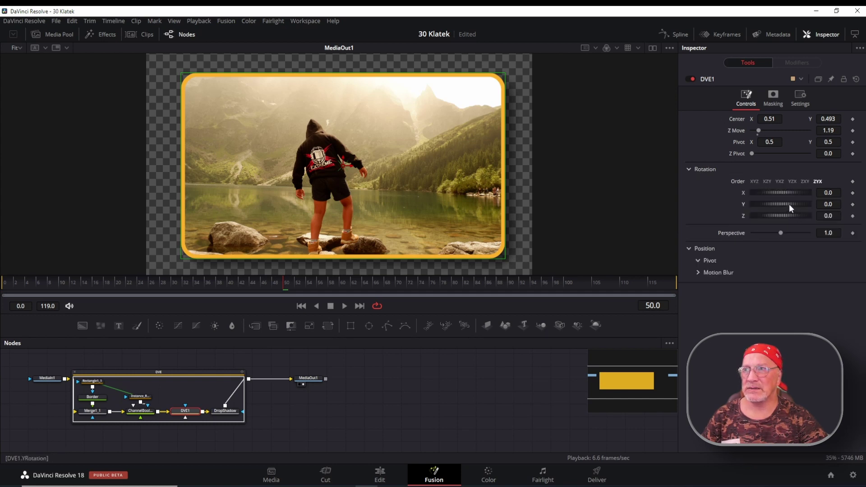
# - Set DVE1 Rotation Y to -20.9 and keyframe it at frames 50 and 0
pyautogui.moveTo(791, 208); pyautogui.dragTo(786, 209)
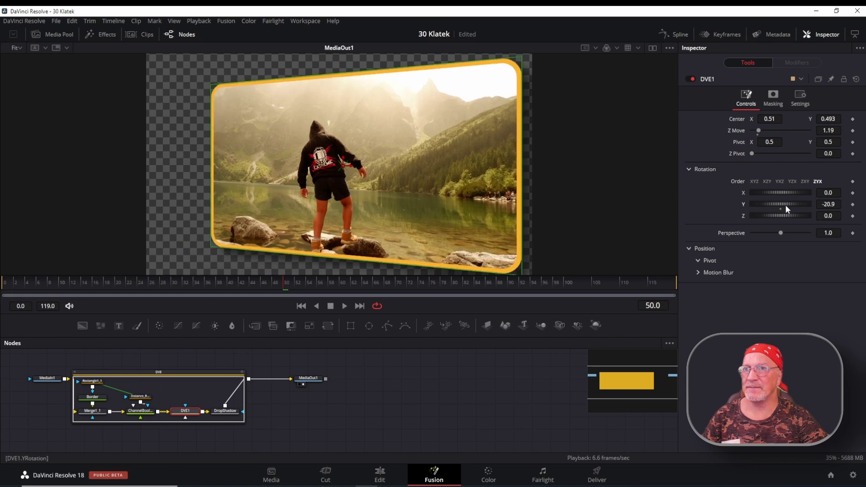
pyautogui.click(852, 206)
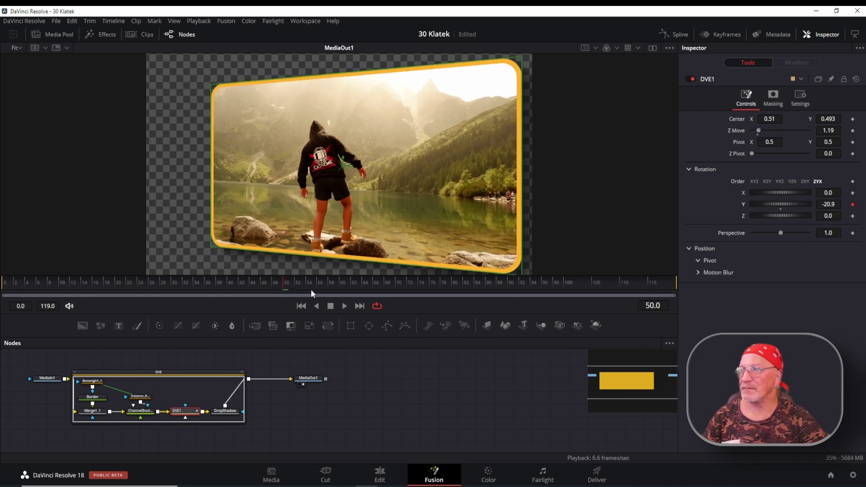
pyautogui.moveTo(237, 287); pyautogui.dragTo(281, 287)
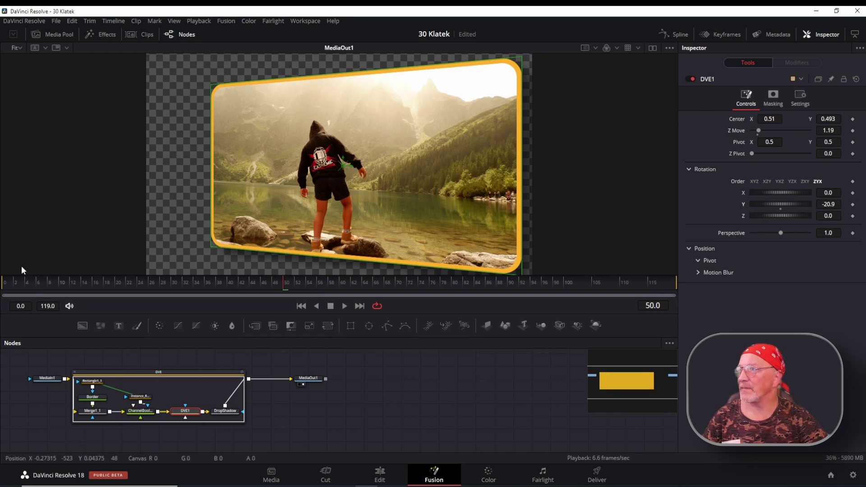
pyautogui.click(5, 285)
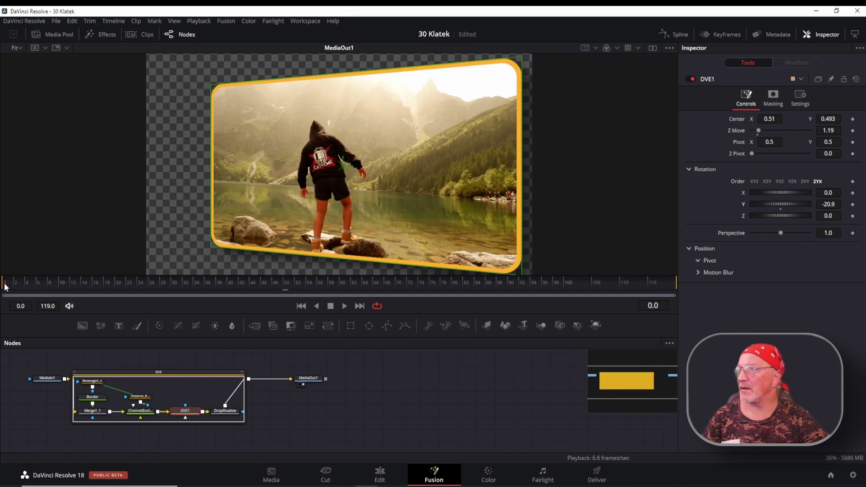
pyautogui.click(852, 207)
# - At frame 119, reset the Y rotation to 0 and return to the Edit page
pyautogui.click(221, 286)
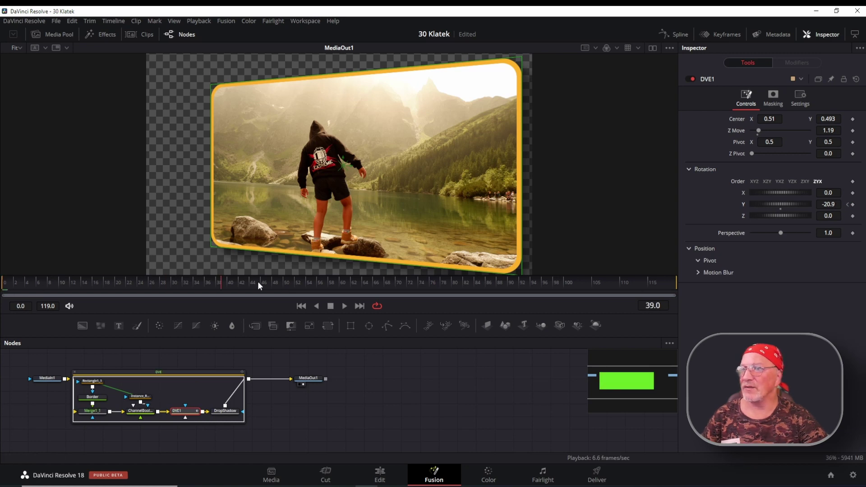
pyautogui.moveTo(260, 286); pyautogui.dragTo(674, 284)
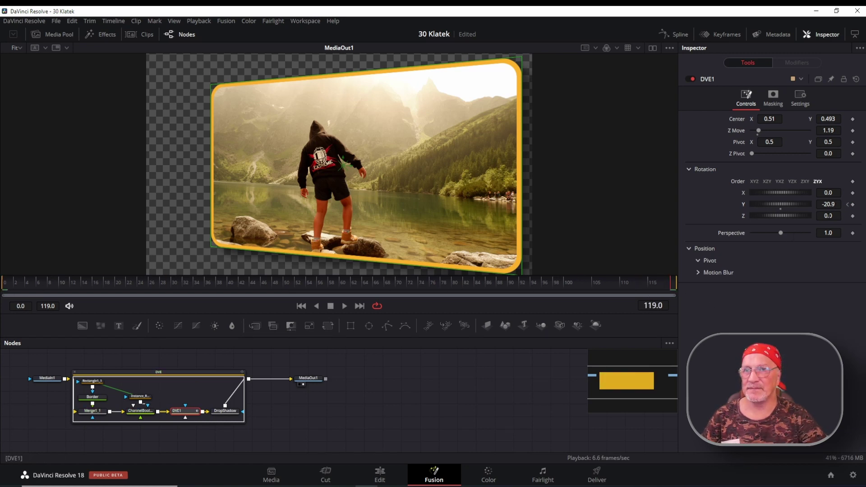
pyautogui.doubleClick(781, 209)
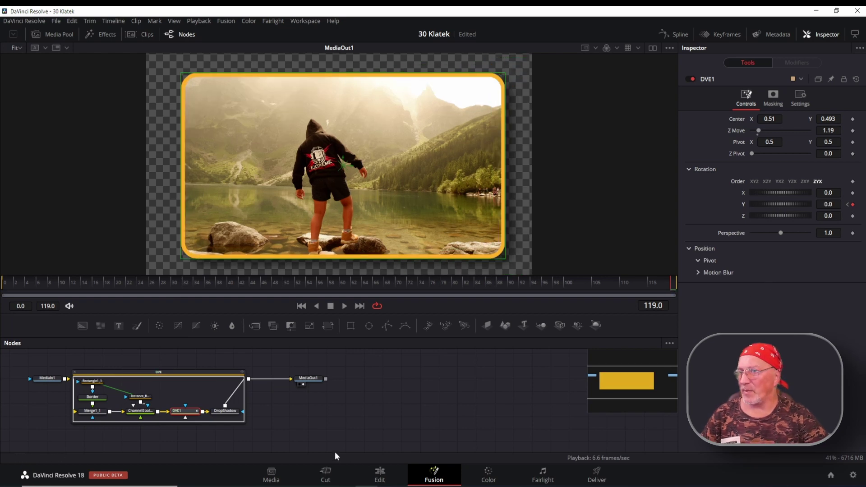
pyautogui.click(381, 481)
# - Lengthen the Pokaz 2.mp4 map clip on Video 2, extend its Video 1 copy to match, and select the V2 clip
pyautogui.moveTo(454, 312); pyautogui.dragTo(483, 308)
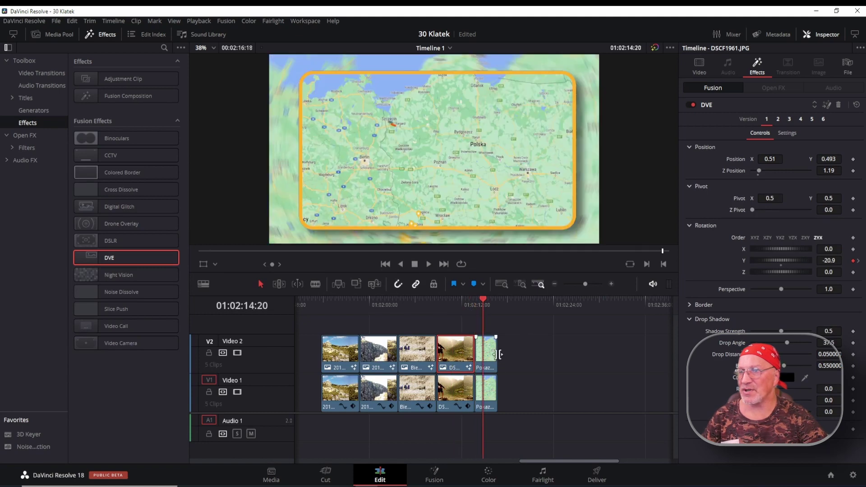
pyautogui.moveTo(498, 354); pyautogui.dragTo(506, 353)
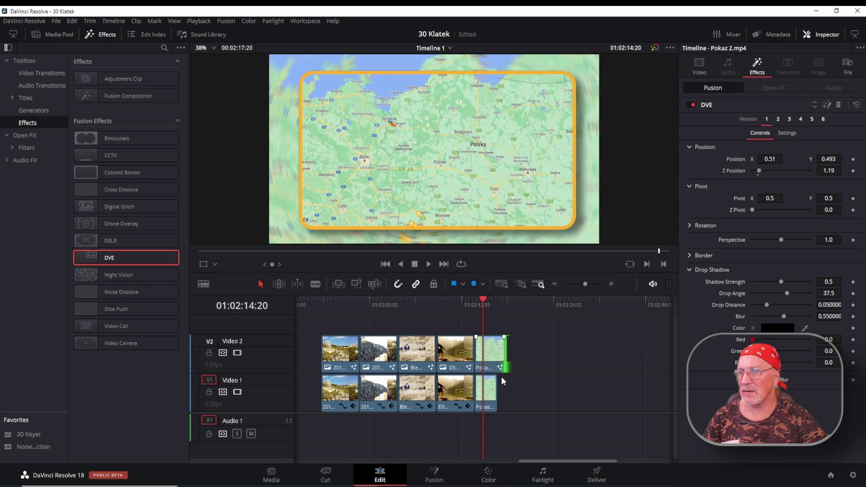
pyautogui.moveTo(497, 385); pyautogui.dragTo(507, 389)
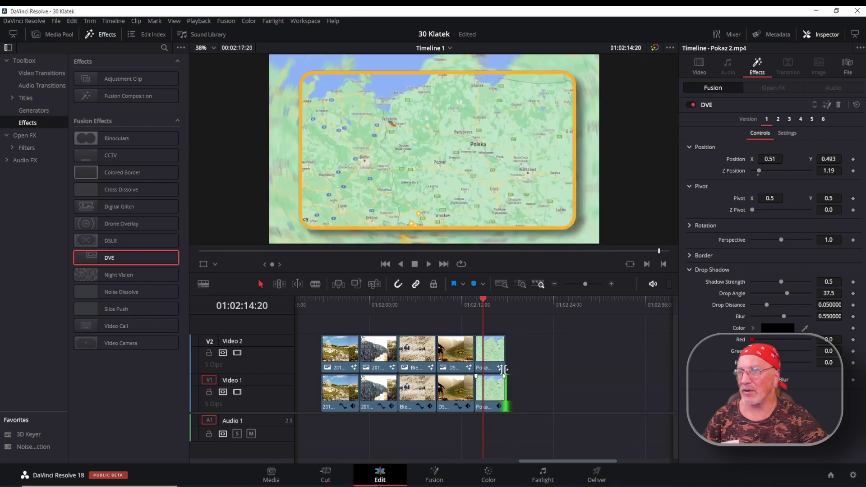
pyautogui.click(486, 354)
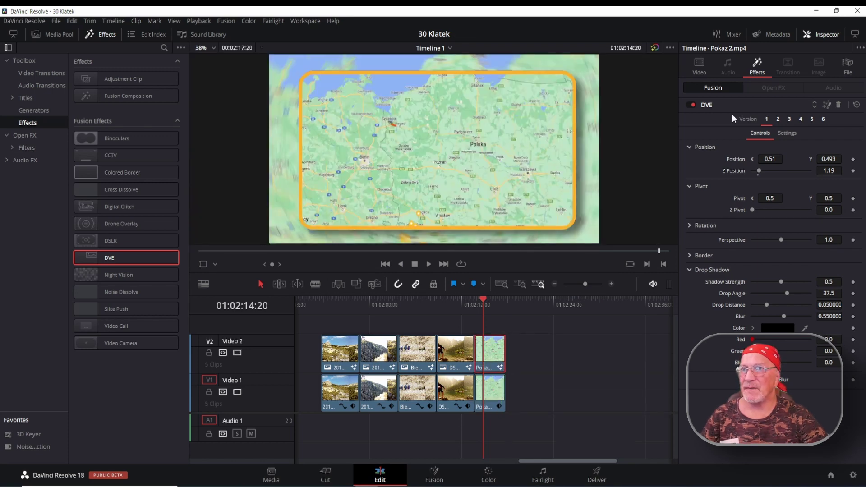
# - Open the map clip's inner DVE1 node in Fusion at frame 0 and show its rotation controls
pyautogui.click(827, 105)
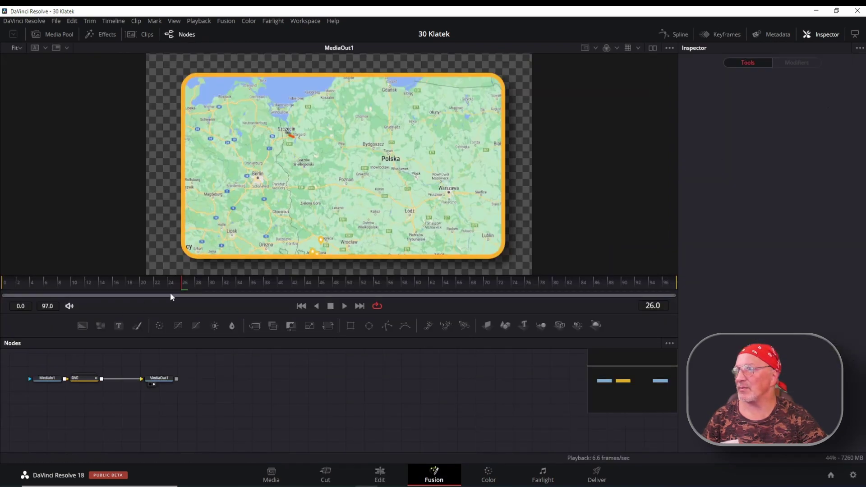
pyautogui.moveTo(182, 286); pyautogui.dragTo(6, 298)
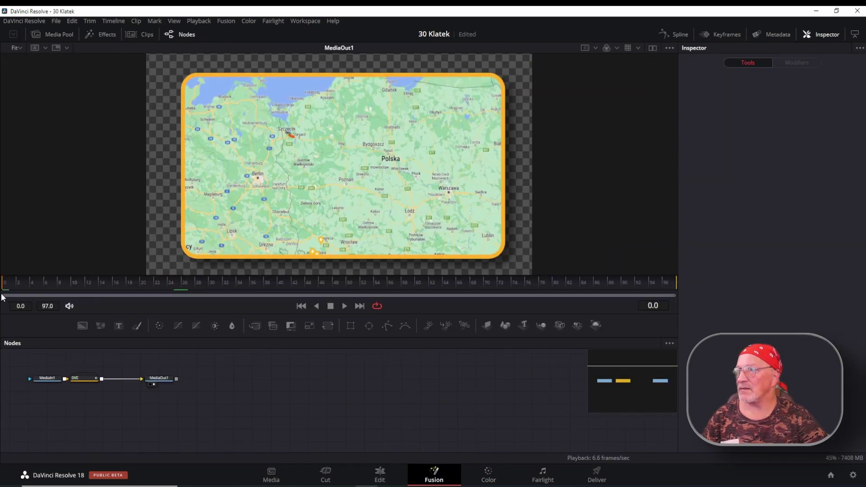
pyautogui.doubleClick(83, 380)
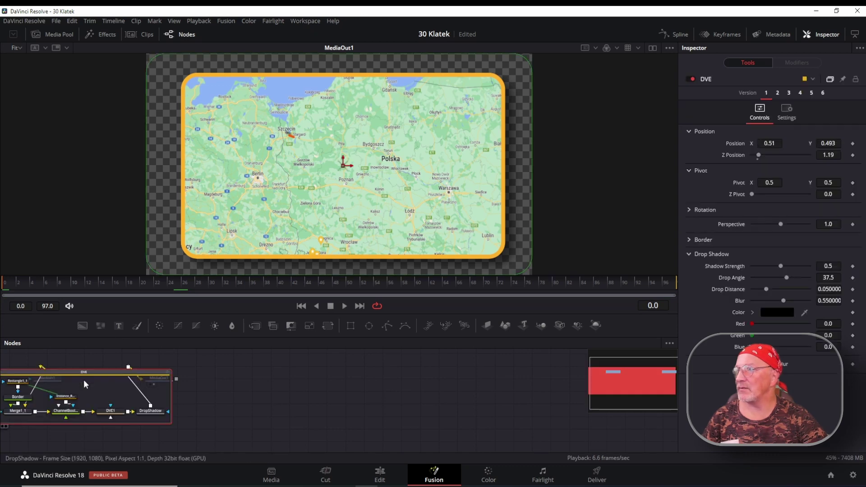
pyautogui.click(113, 413)
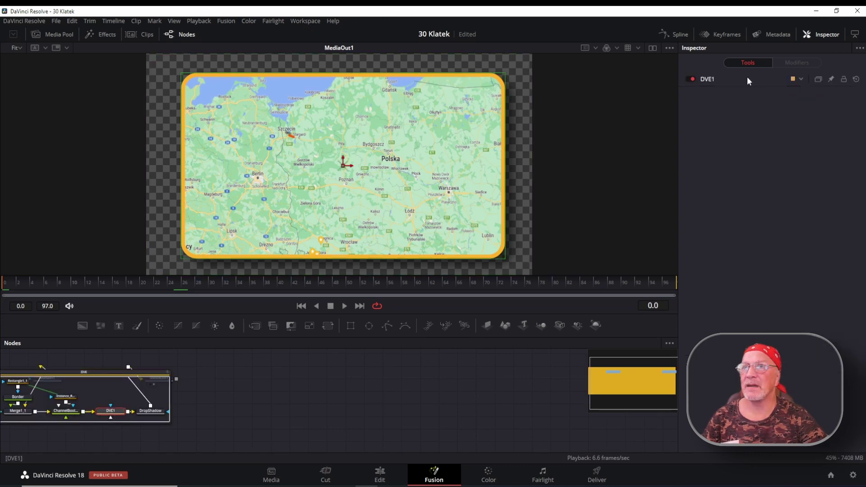
pyautogui.click(711, 76)
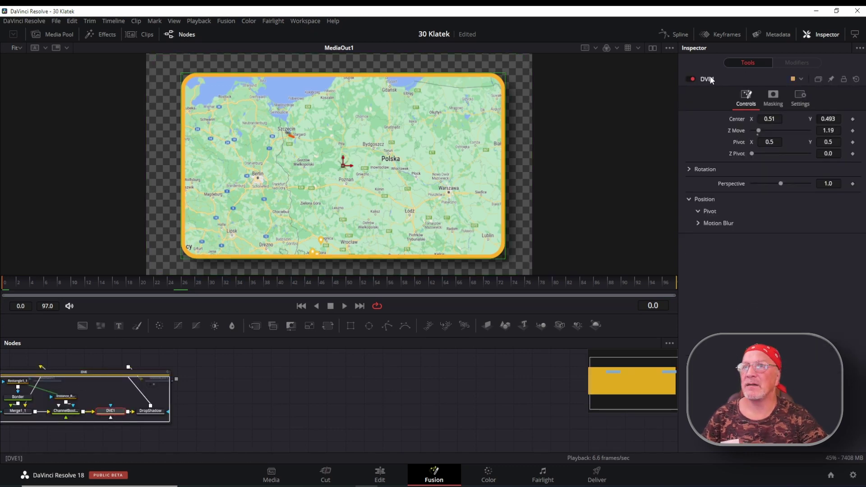
pyautogui.click(711, 172)
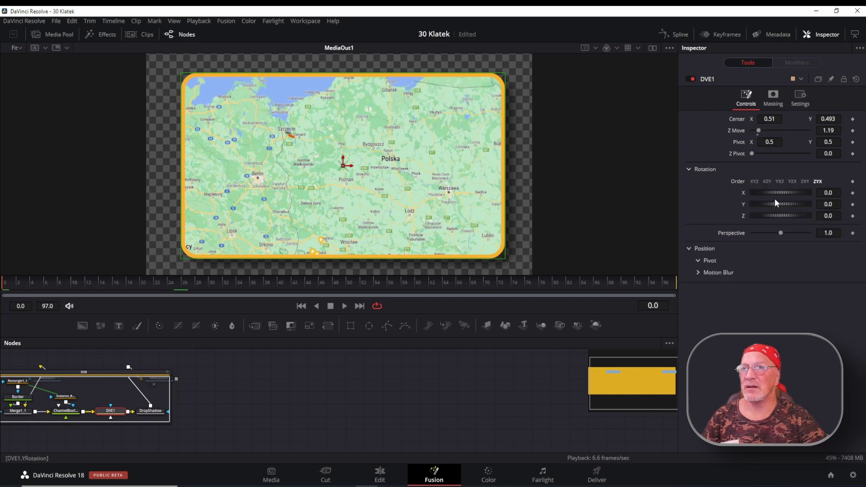
# - Tilt the map in X and Y (-15.6° Y), keyframe Center and both rotations, and nudge its position
pyautogui.moveTo(773, 192)
pyautogui.mouseDown()
pyautogui.moveTo(790, 206)
pyautogui.moveTo(790, 193)
pyautogui.mouseUp()
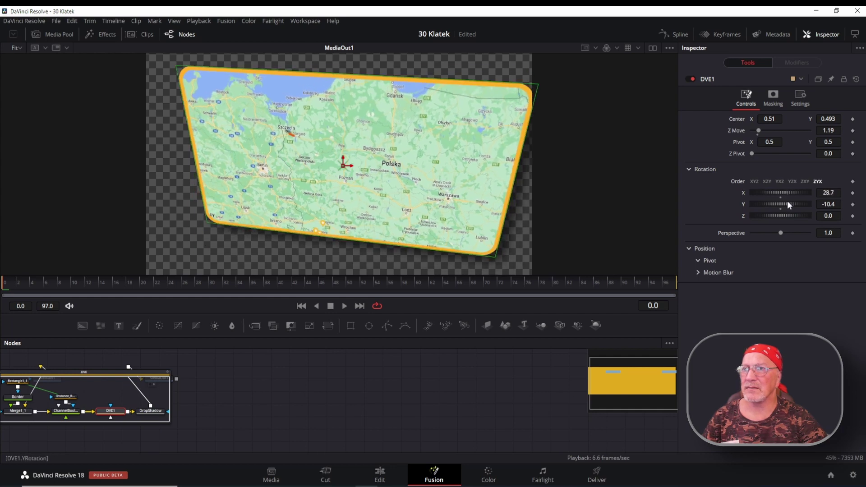
pyautogui.moveTo(787, 201); pyautogui.dragTo(786, 202)
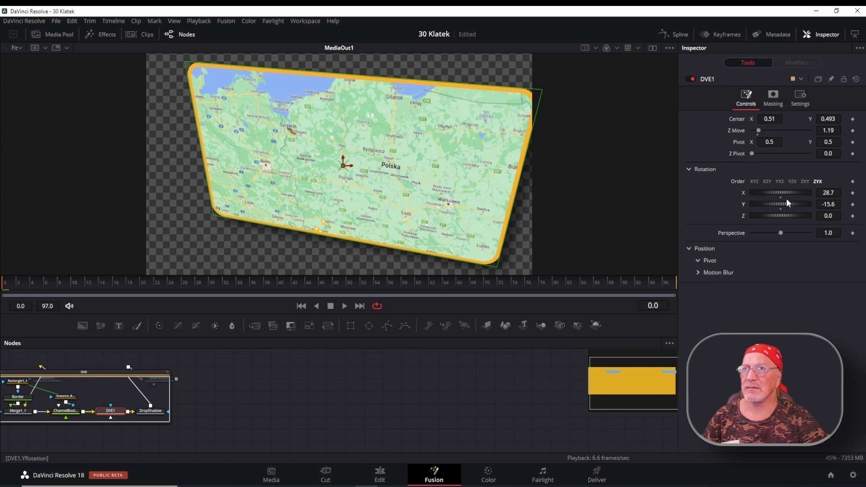
pyautogui.click(853, 119)
pyautogui.click(853, 193)
pyautogui.click(853, 204)
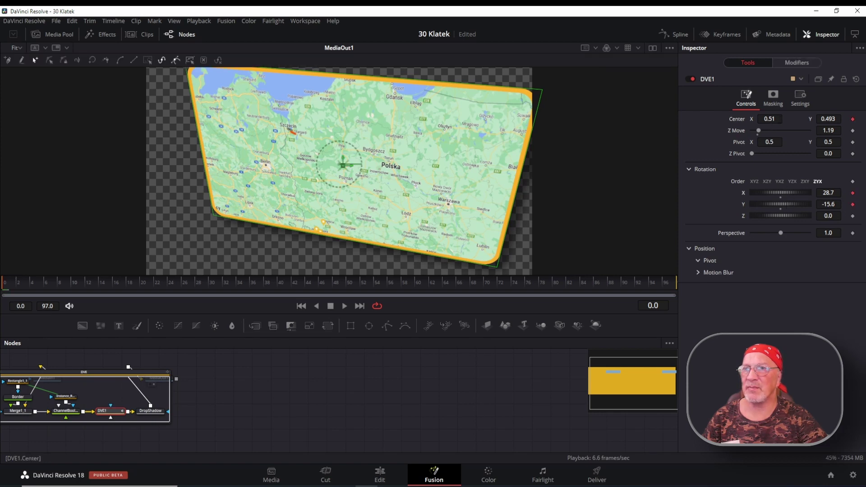
pyautogui.moveTo(770, 118); pyautogui.dragTo(758, 119)
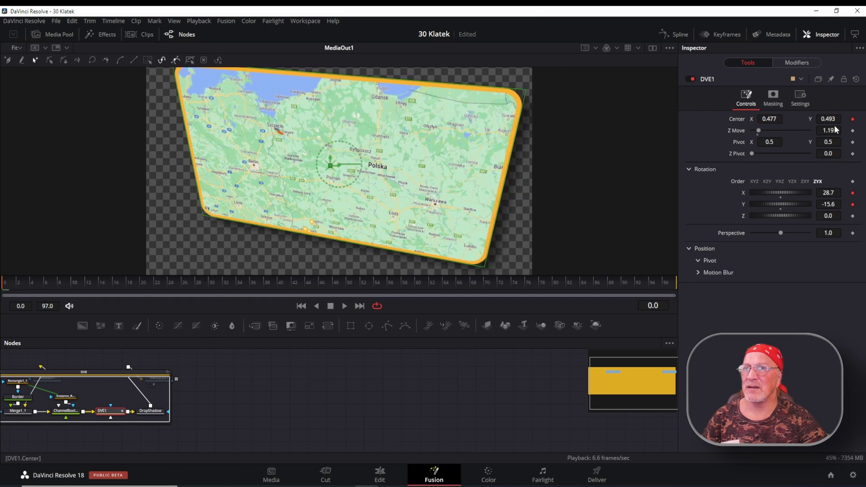
pyautogui.moveTo(829, 119); pyautogui.dragTo(817, 119)
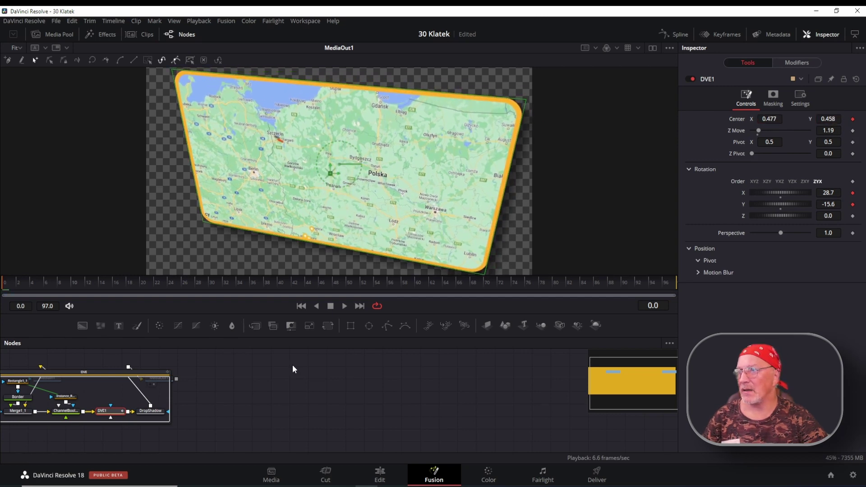
# - At the last frame, zero the Y rotation, recentre the map, and shrink it to Z Move 1.34
pyautogui.click(672, 281)
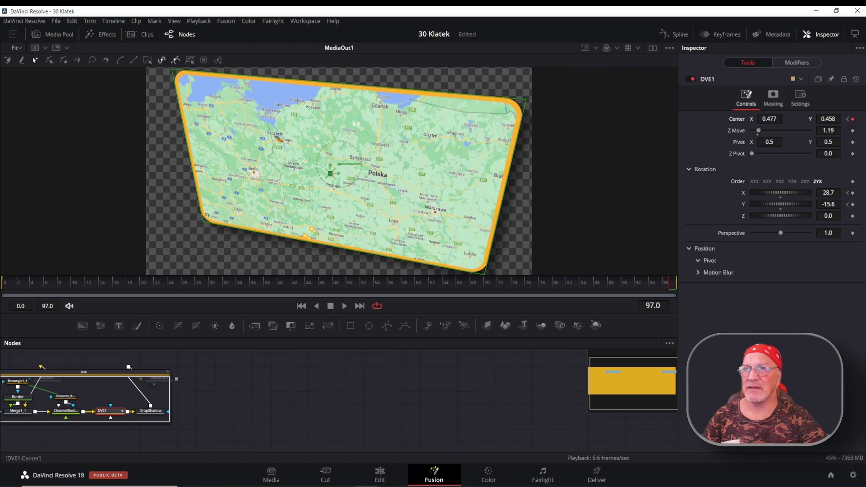
pyautogui.moveTo(331, 173); pyautogui.dragTo(332, 173)
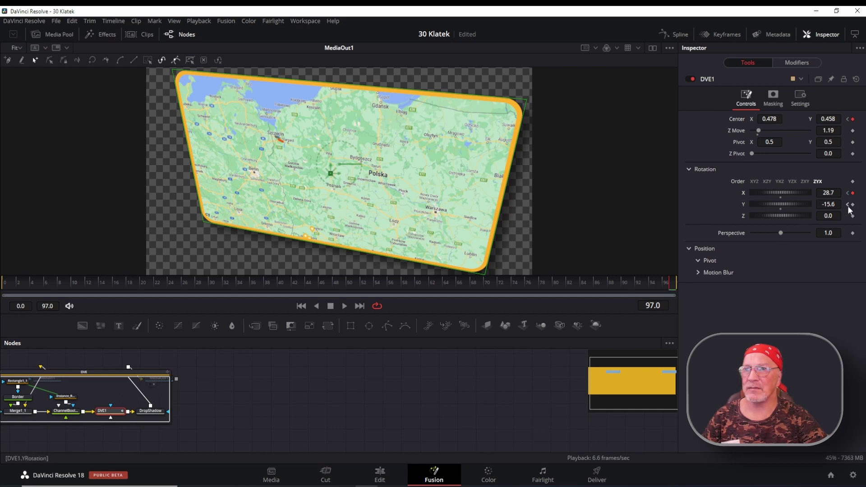
pyautogui.doubleClick(781, 204)
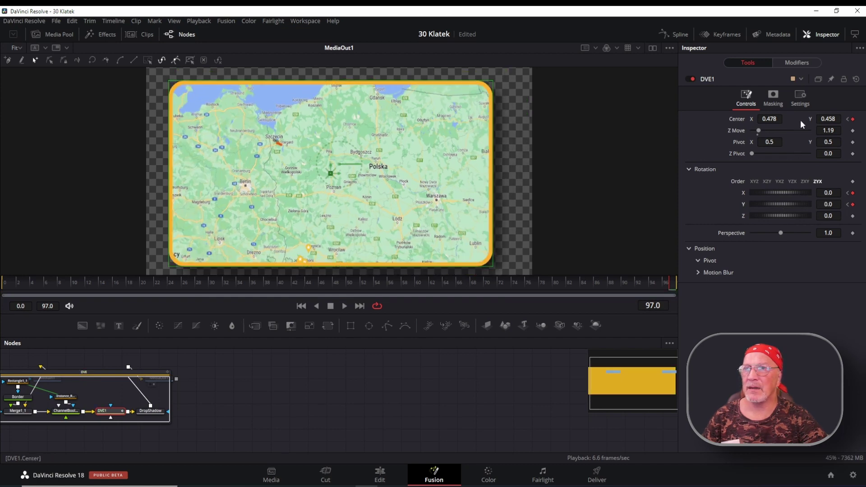
pyautogui.moveTo(769, 118); pyautogui.dragTo(768, 119)
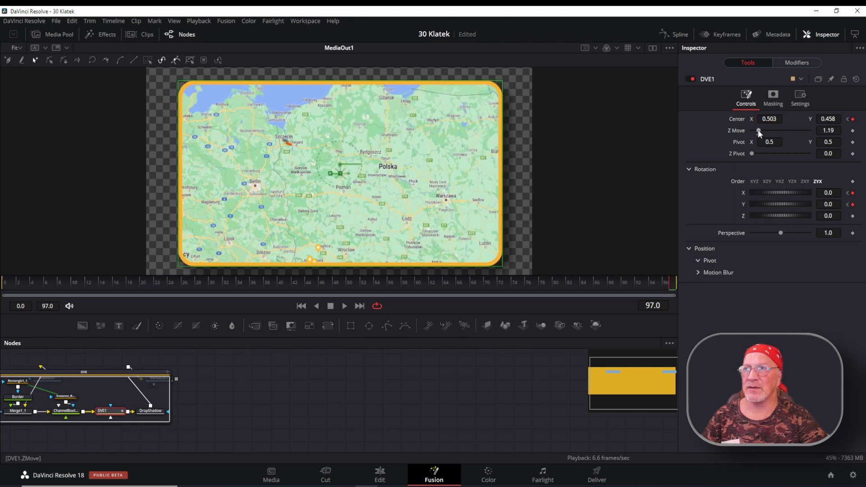
pyautogui.moveTo(758, 131); pyautogui.dragTo(760, 132)
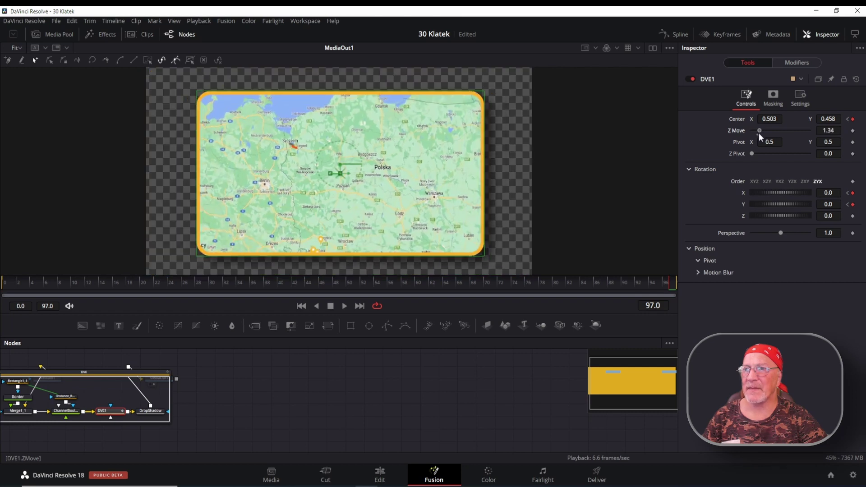
pyautogui.click(380, 479)
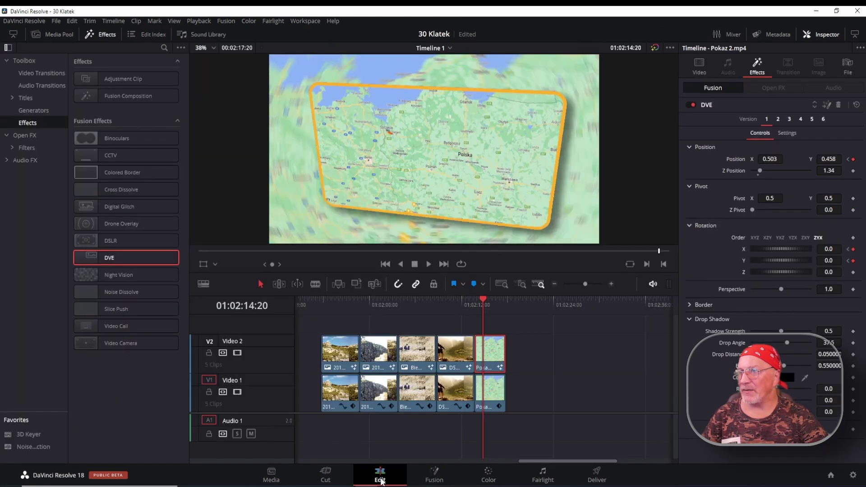
# - Play the photo sequence full-screen from an earlier point, then exit with Escape
pyautogui.click(326, 309)
pyautogui.press('space')
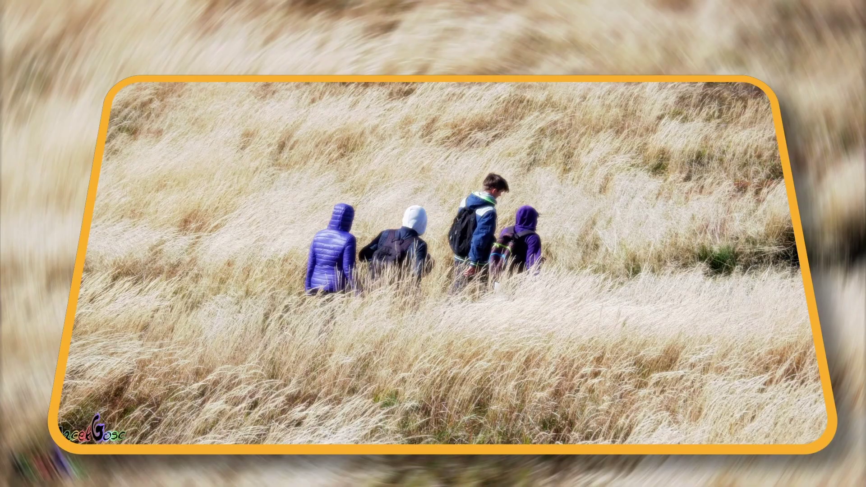
pyautogui.press('Escape')
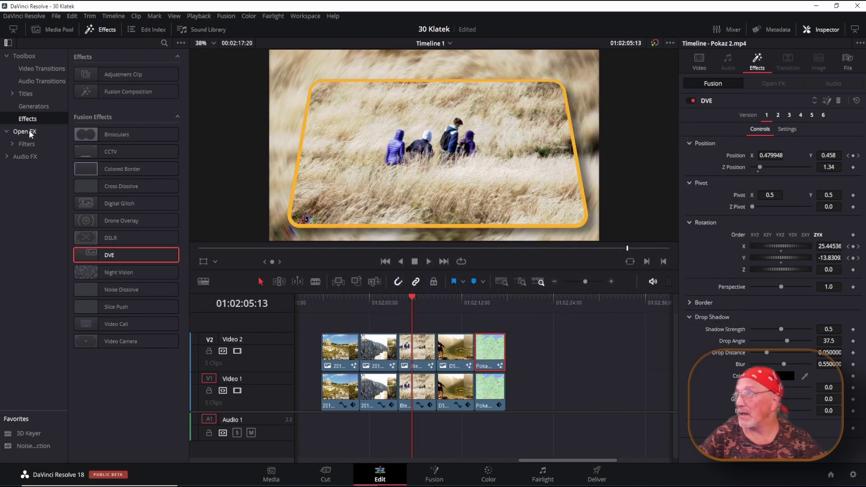
# - Apply the Pan Right Fusion transition to the first photo cut on Video 2
pyautogui.click(37, 68)
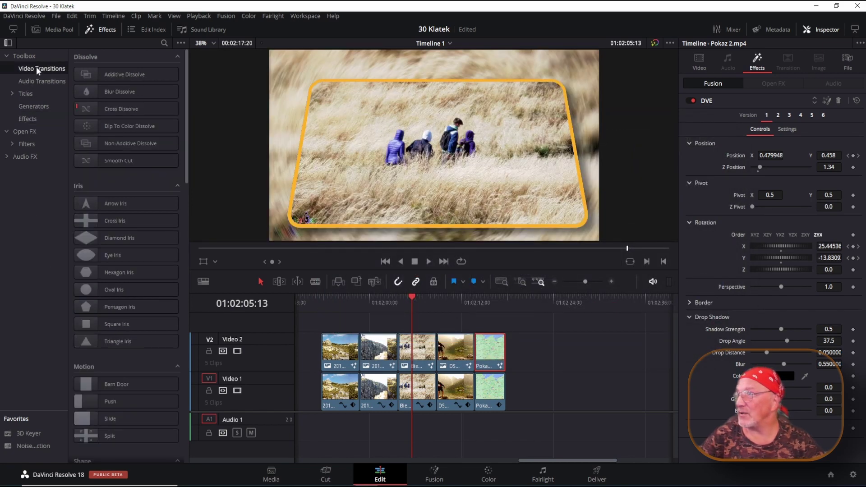
pyautogui.scroll(-5, 112, 203)
pyautogui.scroll(-3, 113, 206)
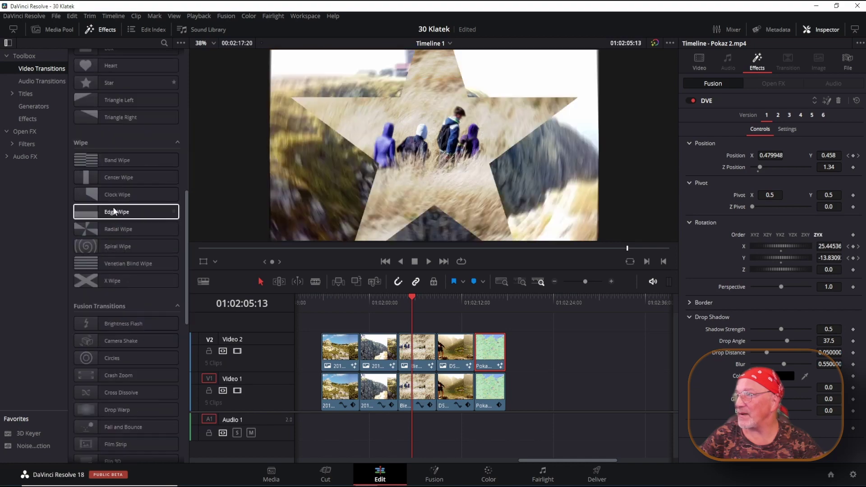
pyautogui.scroll(-3, 113, 207)
pyautogui.scroll(-2, 113, 207)
pyautogui.scroll(-3, 122, 248)
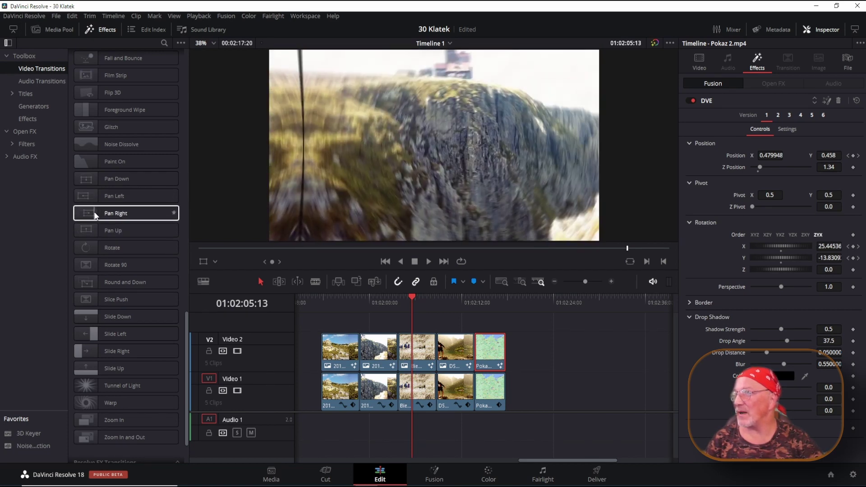
pyautogui.moveTo(99, 212); pyautogui.dragTo(362, 349)
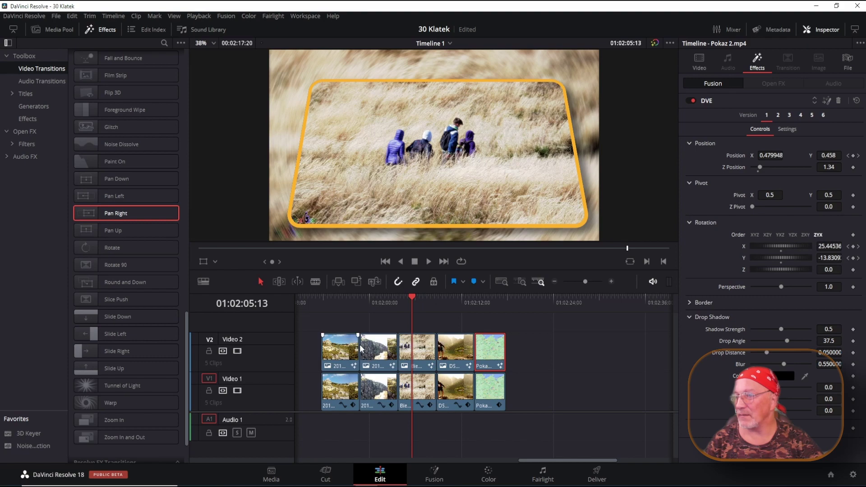
# - Zoom in on the first photo cut and preview the Pan Right transition around it
pyautogui.click(361, 308)
pyautogui.hotkey('ctrl', '=')
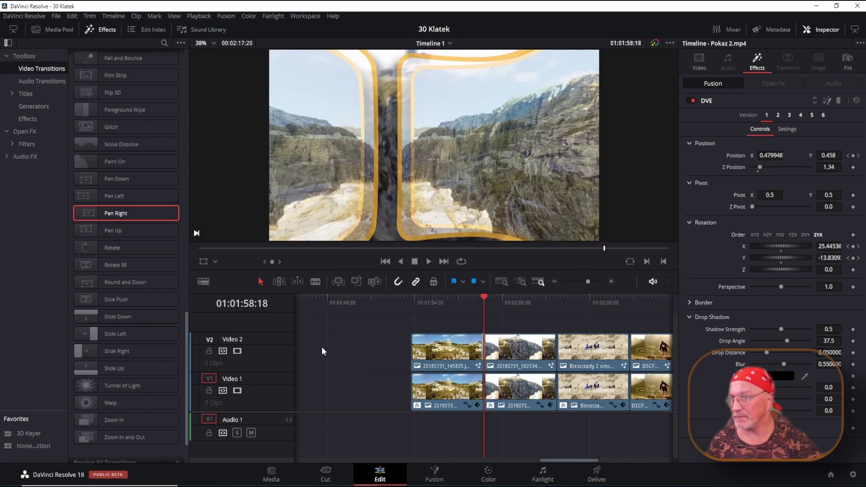
pyautogui.hotkey('ctrl', '=')
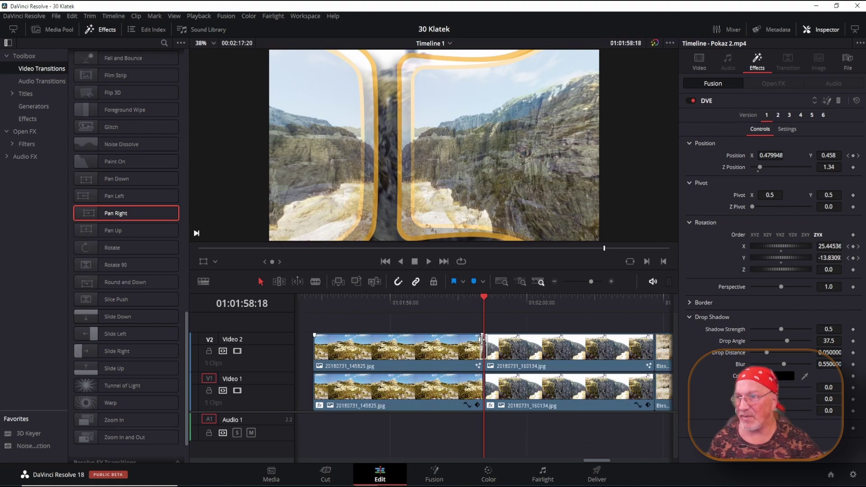
pyautogui.press('/')
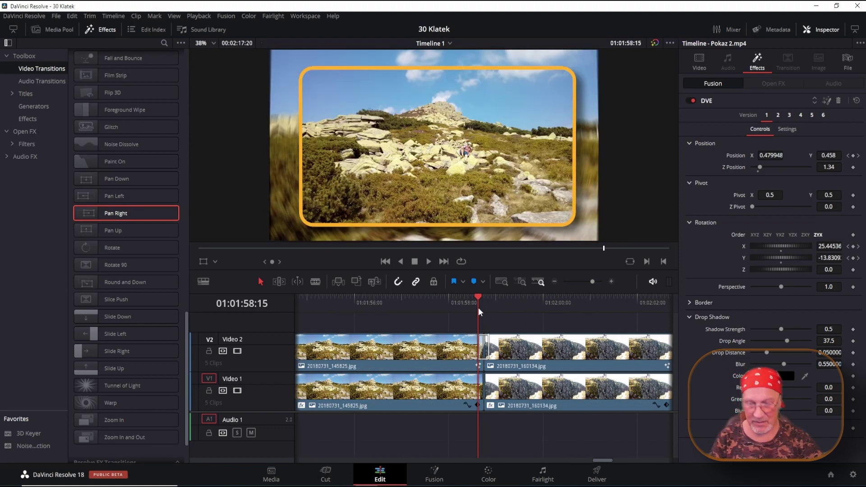
pyautogui.press('Right')
pyautogui.press('Right')
pyautogui.press('Right')
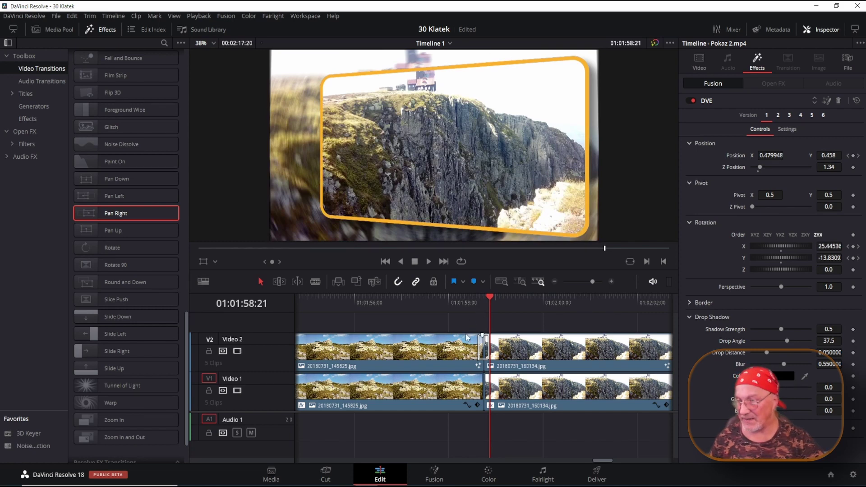
pyautogui.hotkey('ctrl', '-')
pyautogui.hotkey('ctrl', '-')
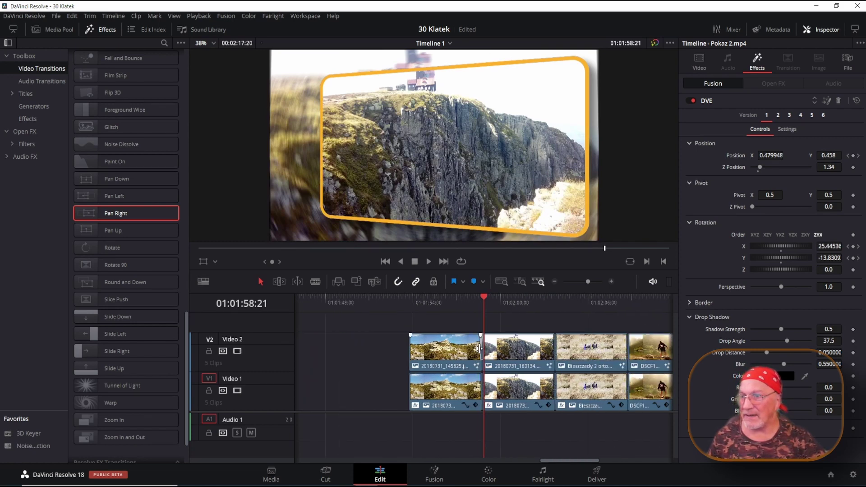
pyautogui.hotkey('ctrl', '+')
pyautogui.hotkey('ctrl', '-')
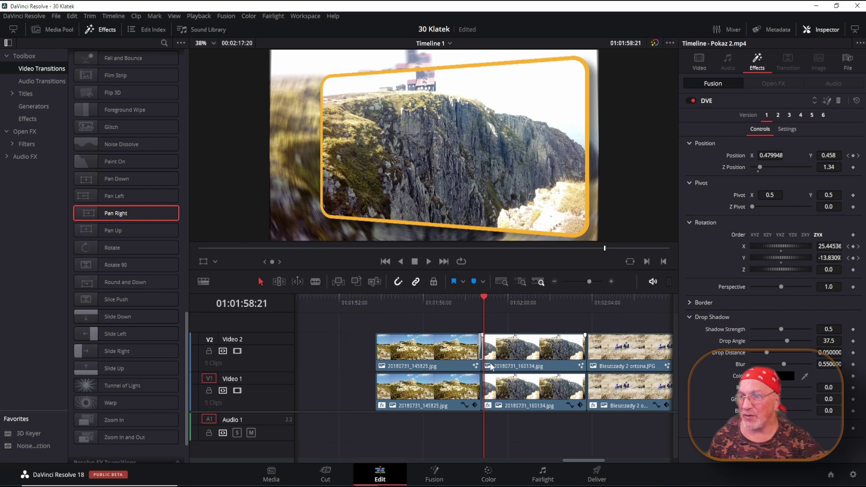
pyautogui.hotkey('ctrl', '-')
pyautogui.moveTo(549, 463); pyautogui.dragTo(572, 460)
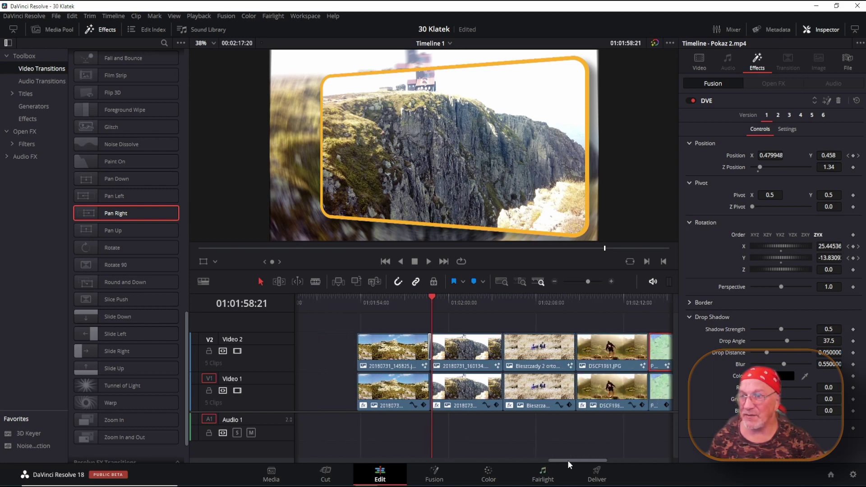
# - Select the four later Video 2 photo clips and add Pan Left to their edit points
pyautogui.moveTo(387, 318); pyautogui.dragTo(555, 357)
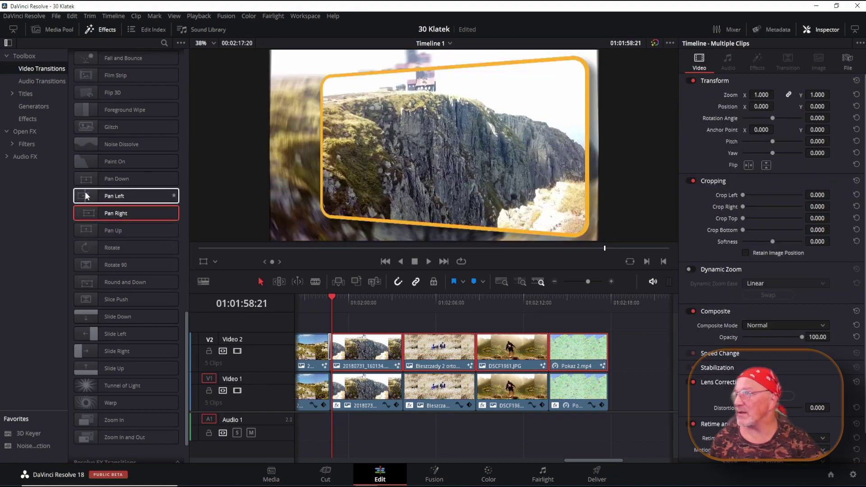
pyautogui.rightClick(91, 197)
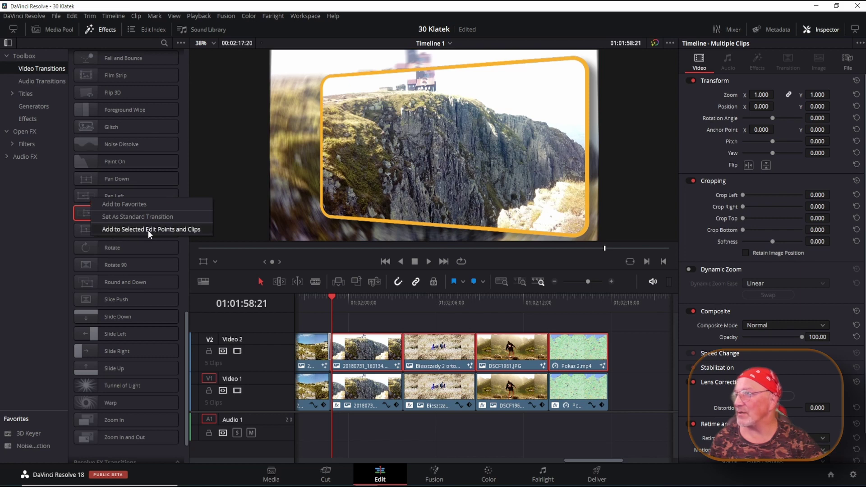
pyautogui.click(173, 227)
pyautogui.click(391, 301)
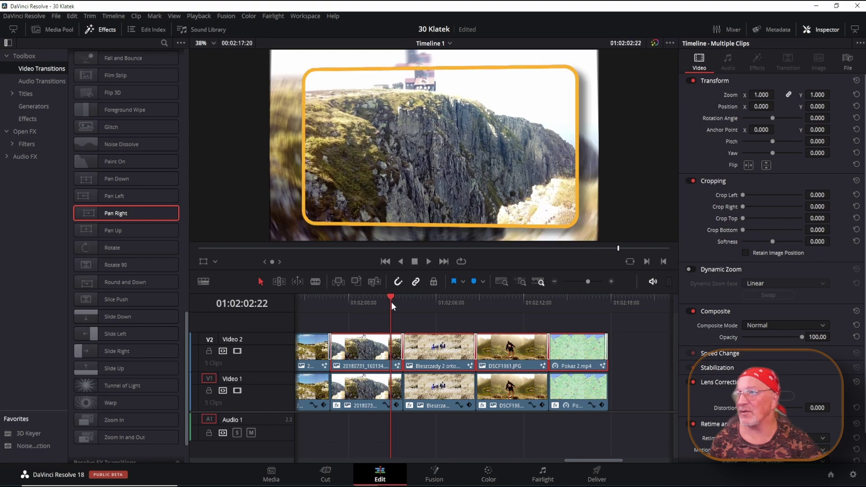
# - Play through the Pan transitions, stop playback, and save the 30 Klatek project
pyautogui.press('space')
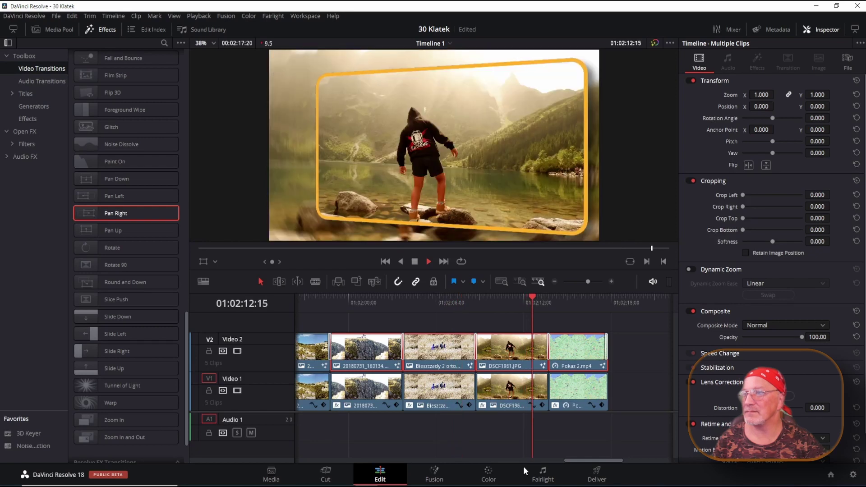
pyautogui.press('space')
pyautogui.hotkey('ctrl', 's')
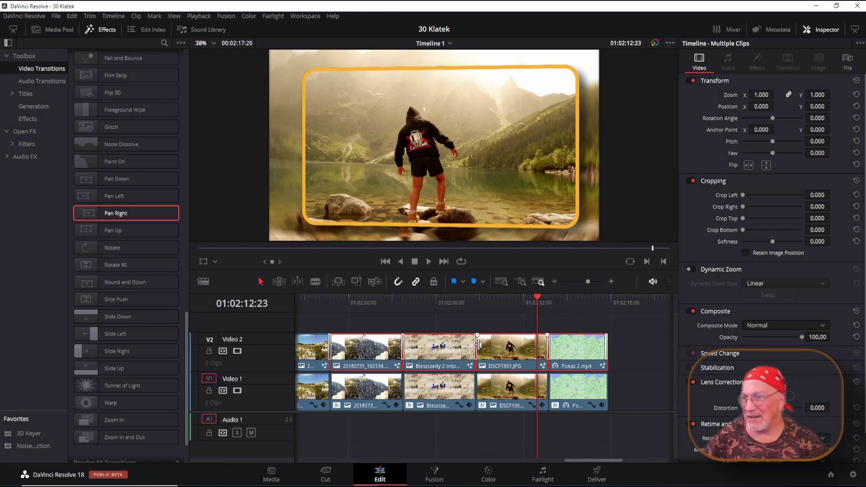
# - Replace the Pan Left transition before the Pokaz 2.mp4 map clip with Pan Up
pyautogui.click(476, 346)
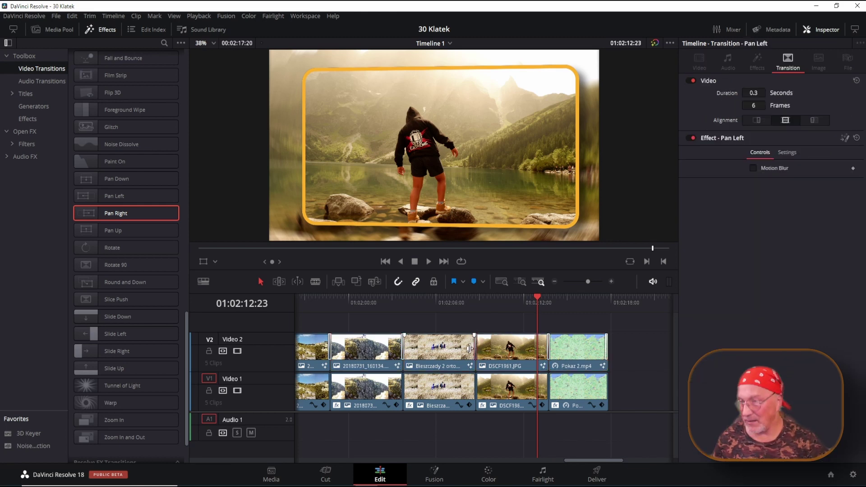
pyautogui.scroll(2, 480, 359)
pyautogui.scroll(2, 480, 359)
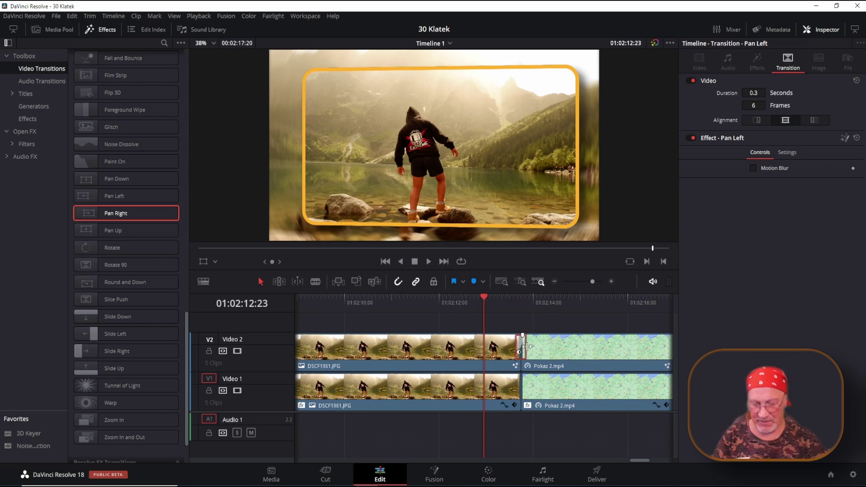
pyautogui.press('Delete')
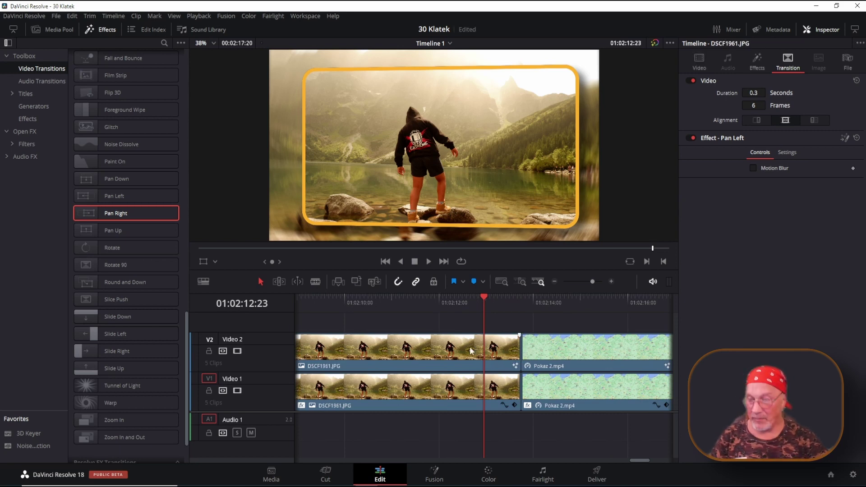
pyautogui.moveTo(117, 231); pyautogui.dragTo(522, 339)
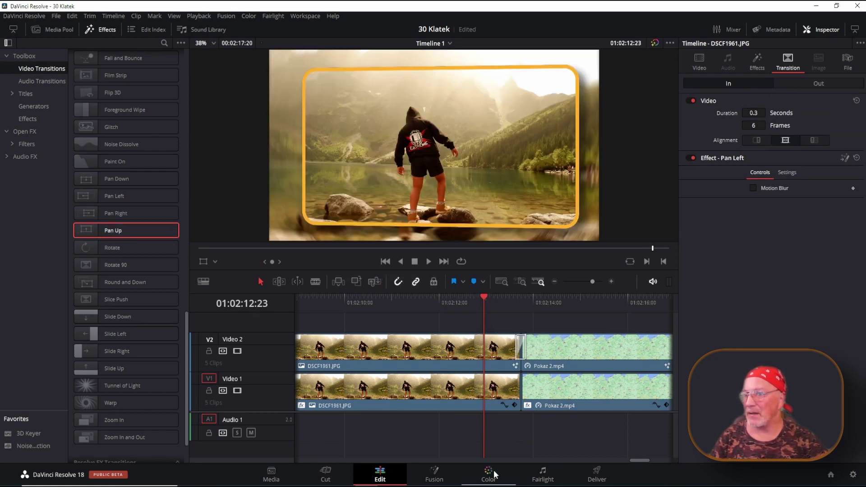
pyautogui.scroll(-2, 551, 388)
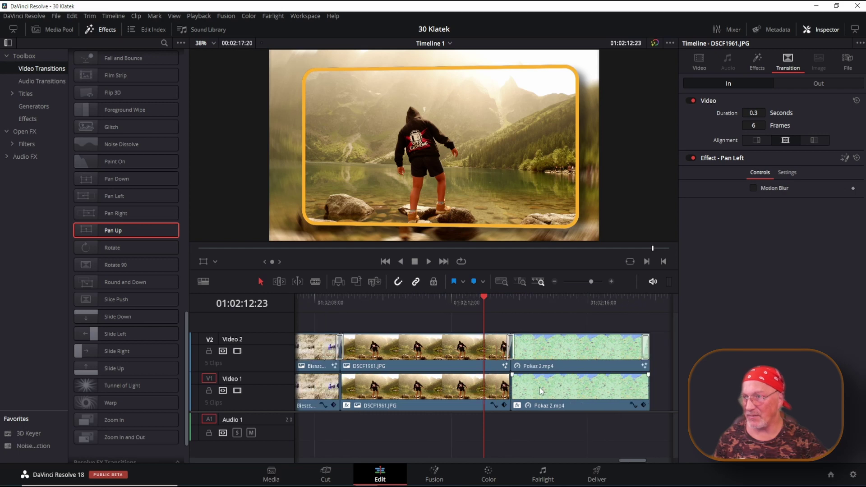
pyautogui.scroll(-1, 540, 388)
pyautogui.moveTo(617, 460); pyautogui.dragTo(588, 448)
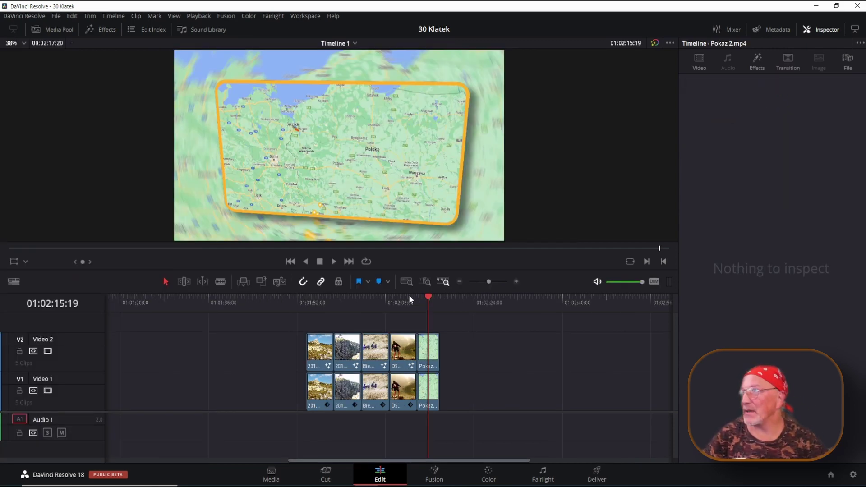
# - Place Crazy - Patrick Patrikios.mp3 on Audio 1 and align its start with the photos
pyautogui.click(58, 29)
pyautogui.moveTo(154, 113)
pyautogui.mouseDown()
pyautogui.moveTo(460, 405)
pyautogui.moveTo(443, 423)
pyautogui.mouseUp()
pyautogui.click(496, 307)
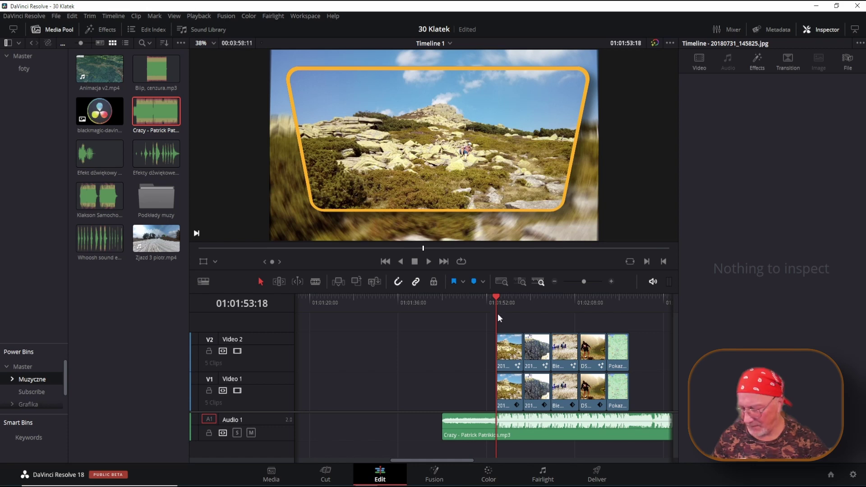
pyautogui.click(478, 432)
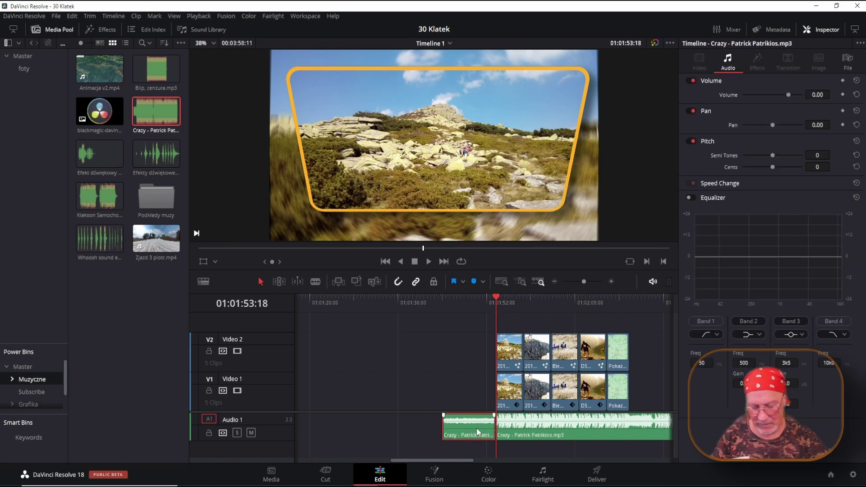
pyautogui.hotkey('ctrl', 'z')
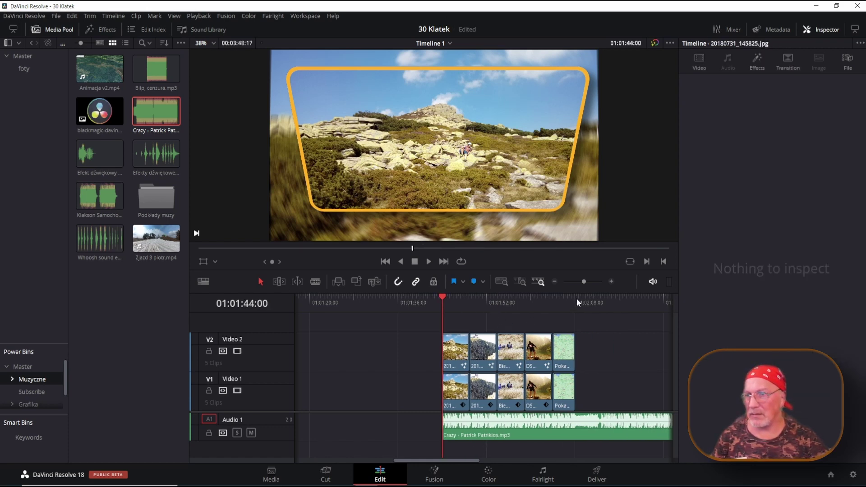
# - Blade the music at the end of the photos, delete the excess, and save
pyautogui.click(576, 299)
pyautogui.hotkey('ctrl', 'b')
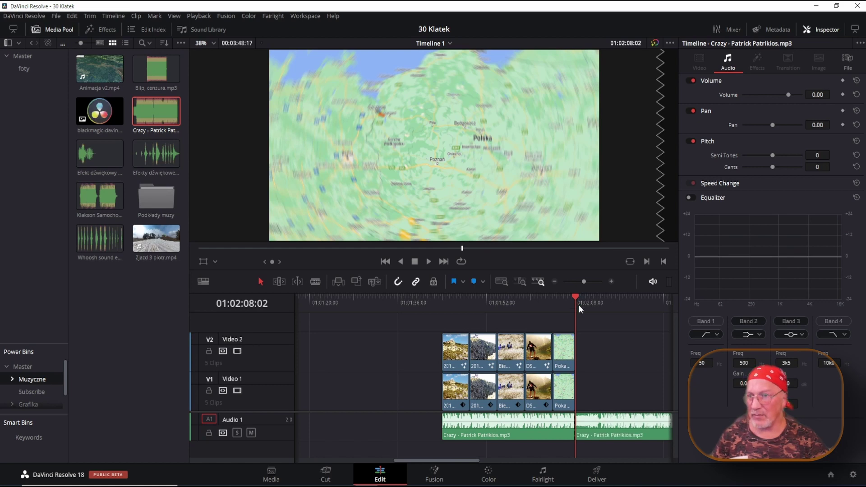
pyautogui.click(608, 432)
pyautogui.press('Delete')
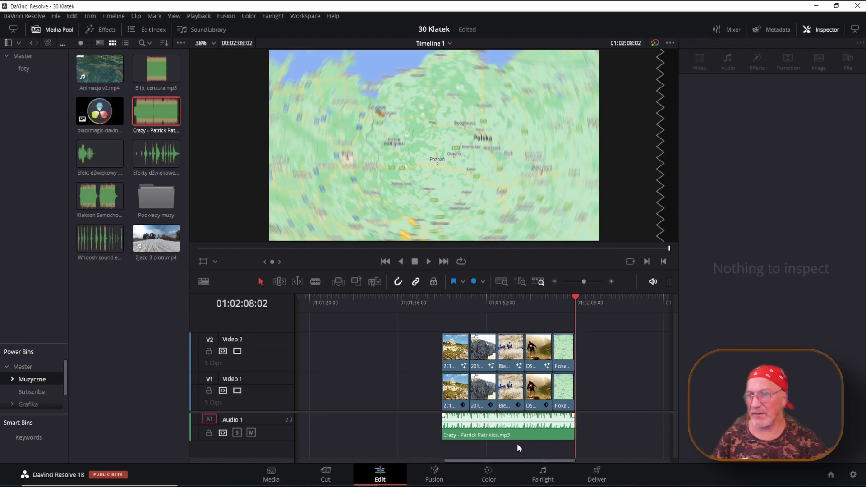
pyautogui.hotkey('ctrl', 's')
pyautogui.click(502, 433)
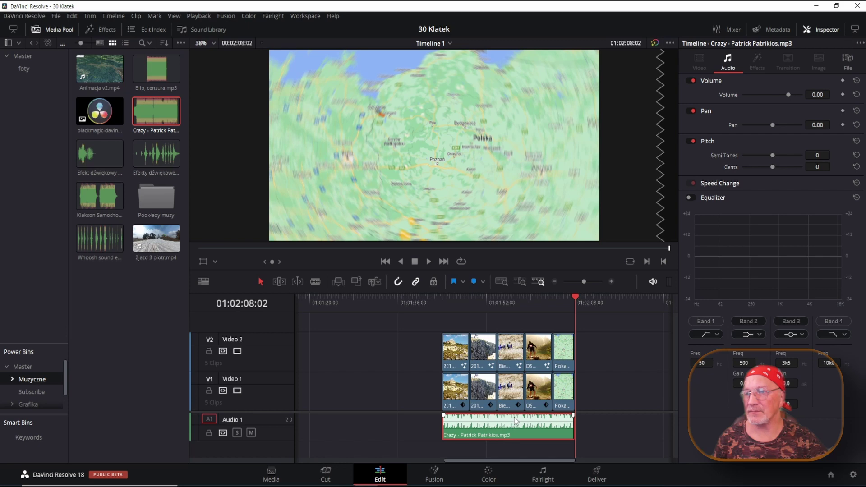
# - Drag the music clip's volume line down to -11.36 dB
pyautogui.moveTo(511, 422); pyautogui.dragTo(511, 429)
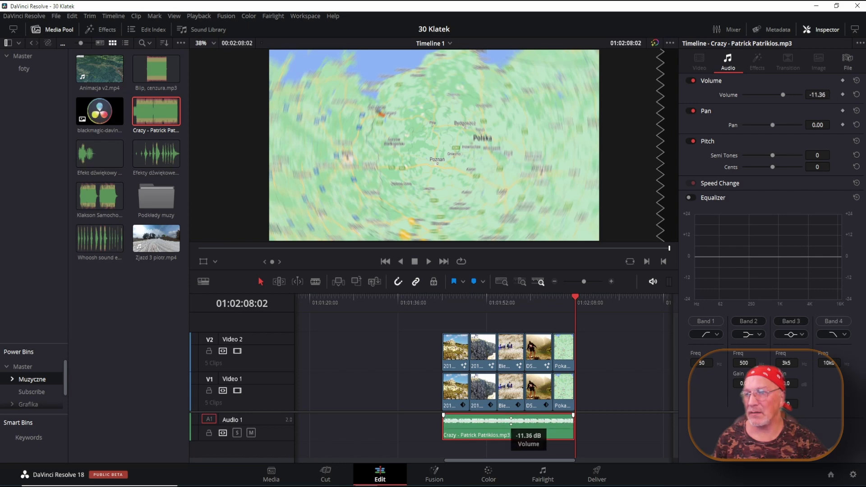
pyautogui.click(445, 299)
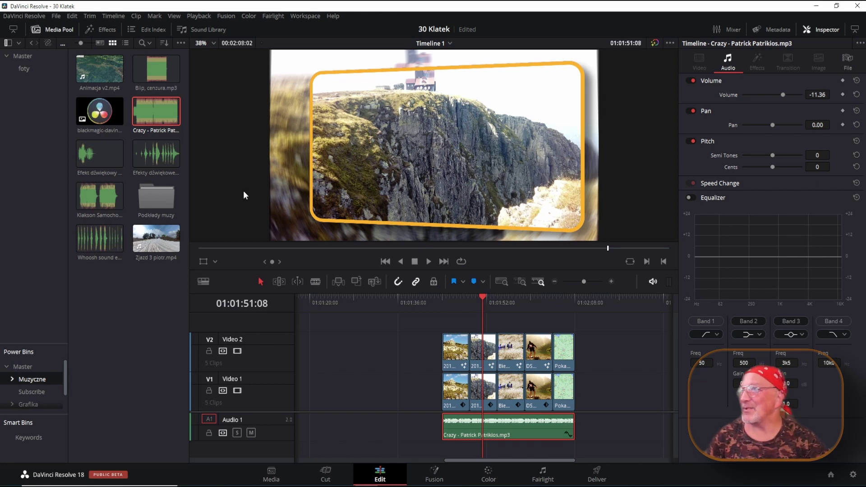
# - Show the Fusion effects in the Effects library and select the first Video 2 photo
pyautogui.click(106, 30)
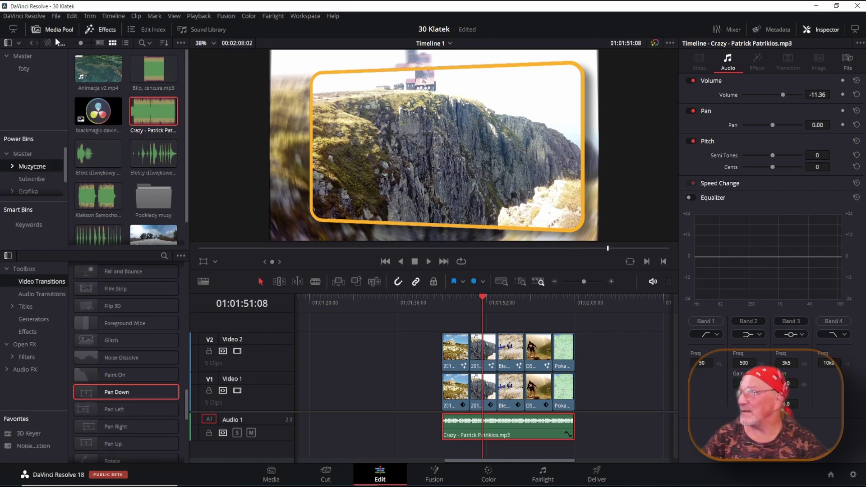
pyautogui.click(68, 30)
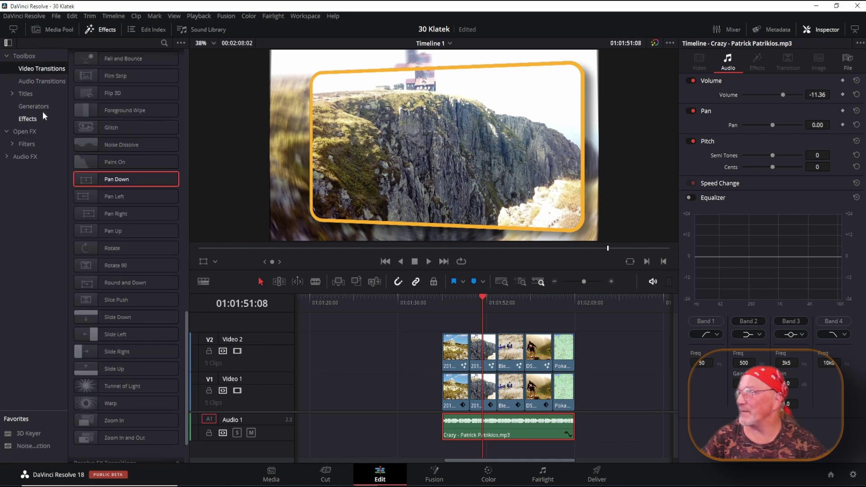
pyautogui.click(25, 118)
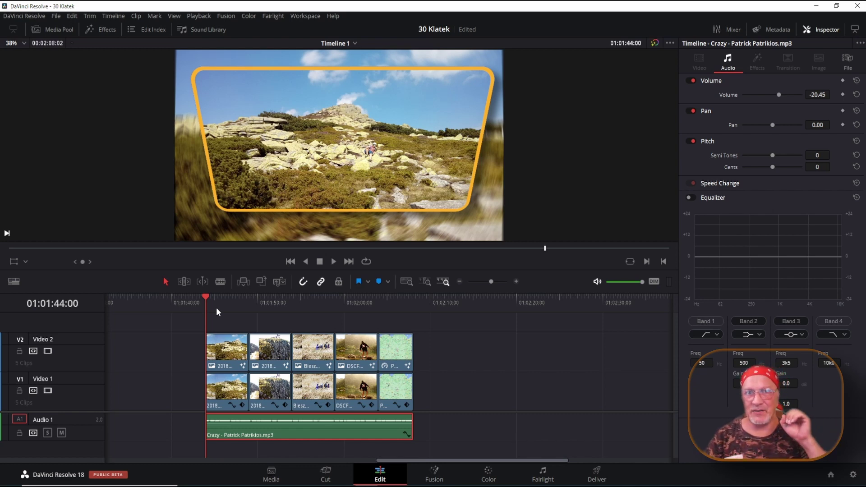
pyautogui.click(96, 29)
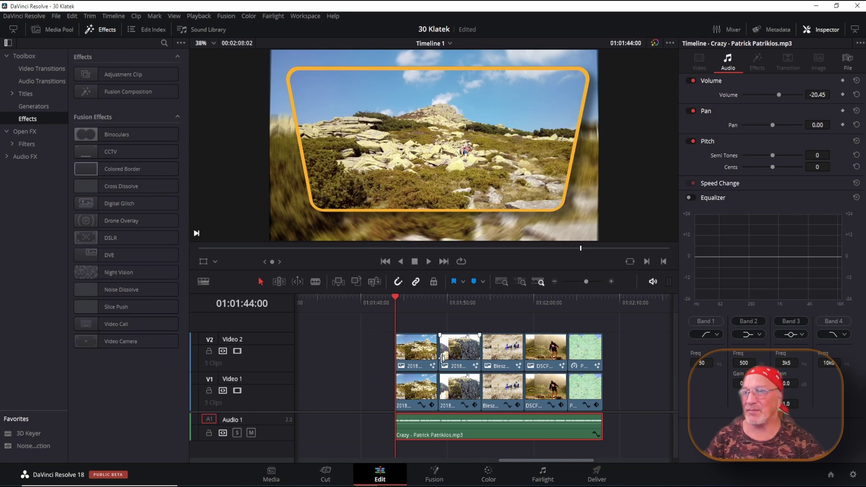
pyautogui.click(428, 353)
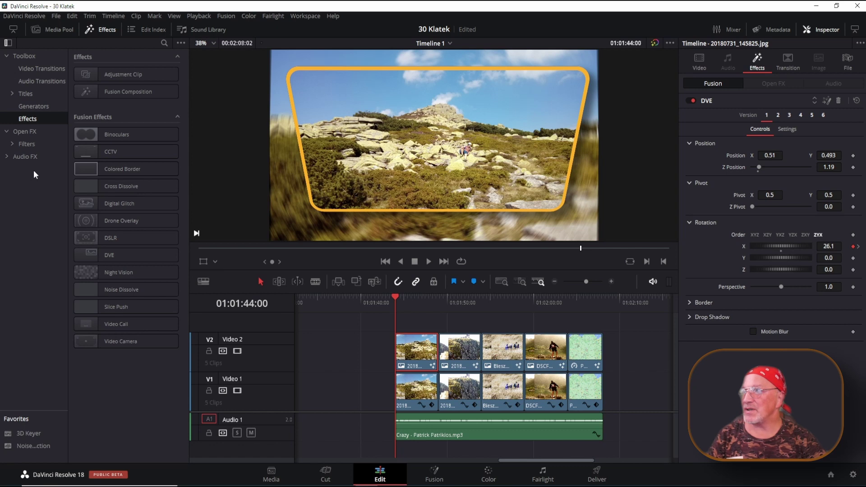
pyautogui.click(40, 26)
pyautogui.click(40, 26)
pyautogui.click(24, 16)
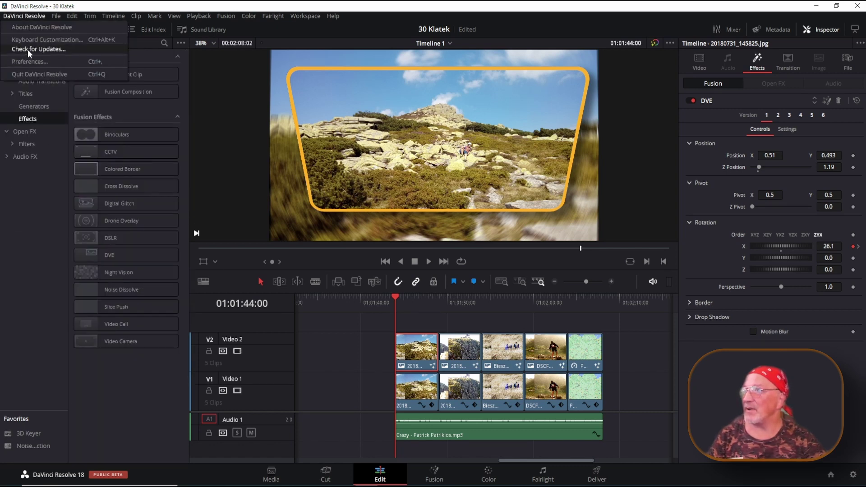
pyautogui.click(25, 60)
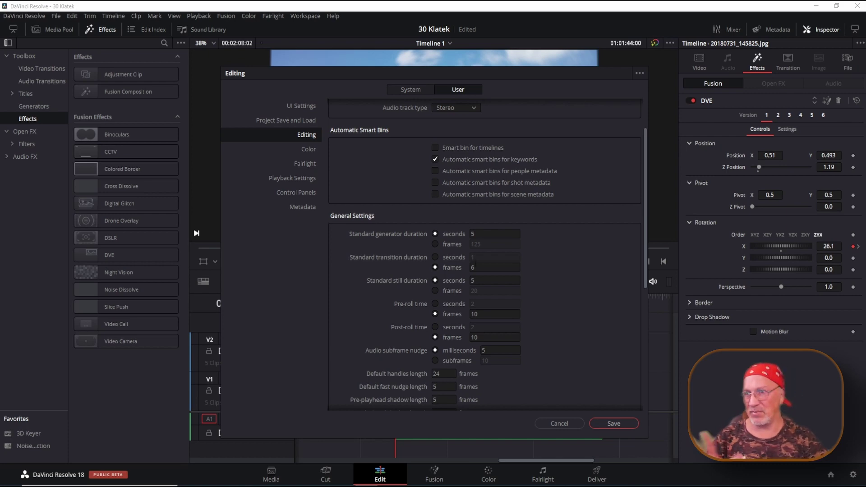
pyautogui.click(567, 425)
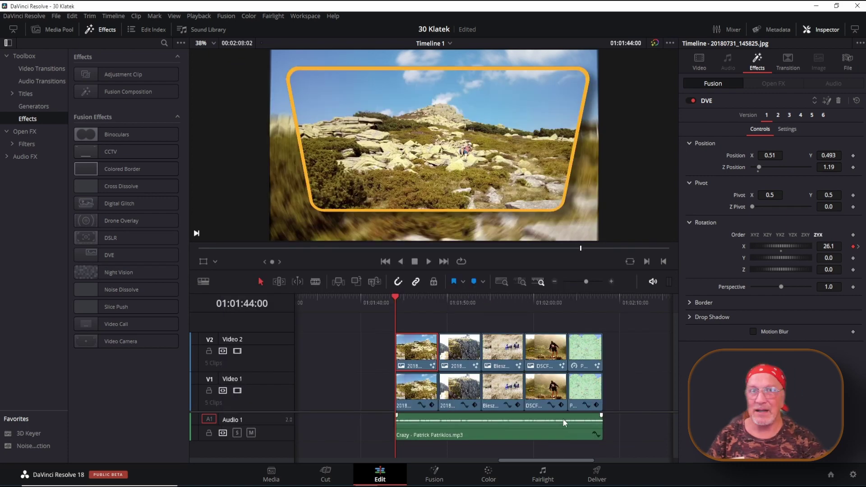